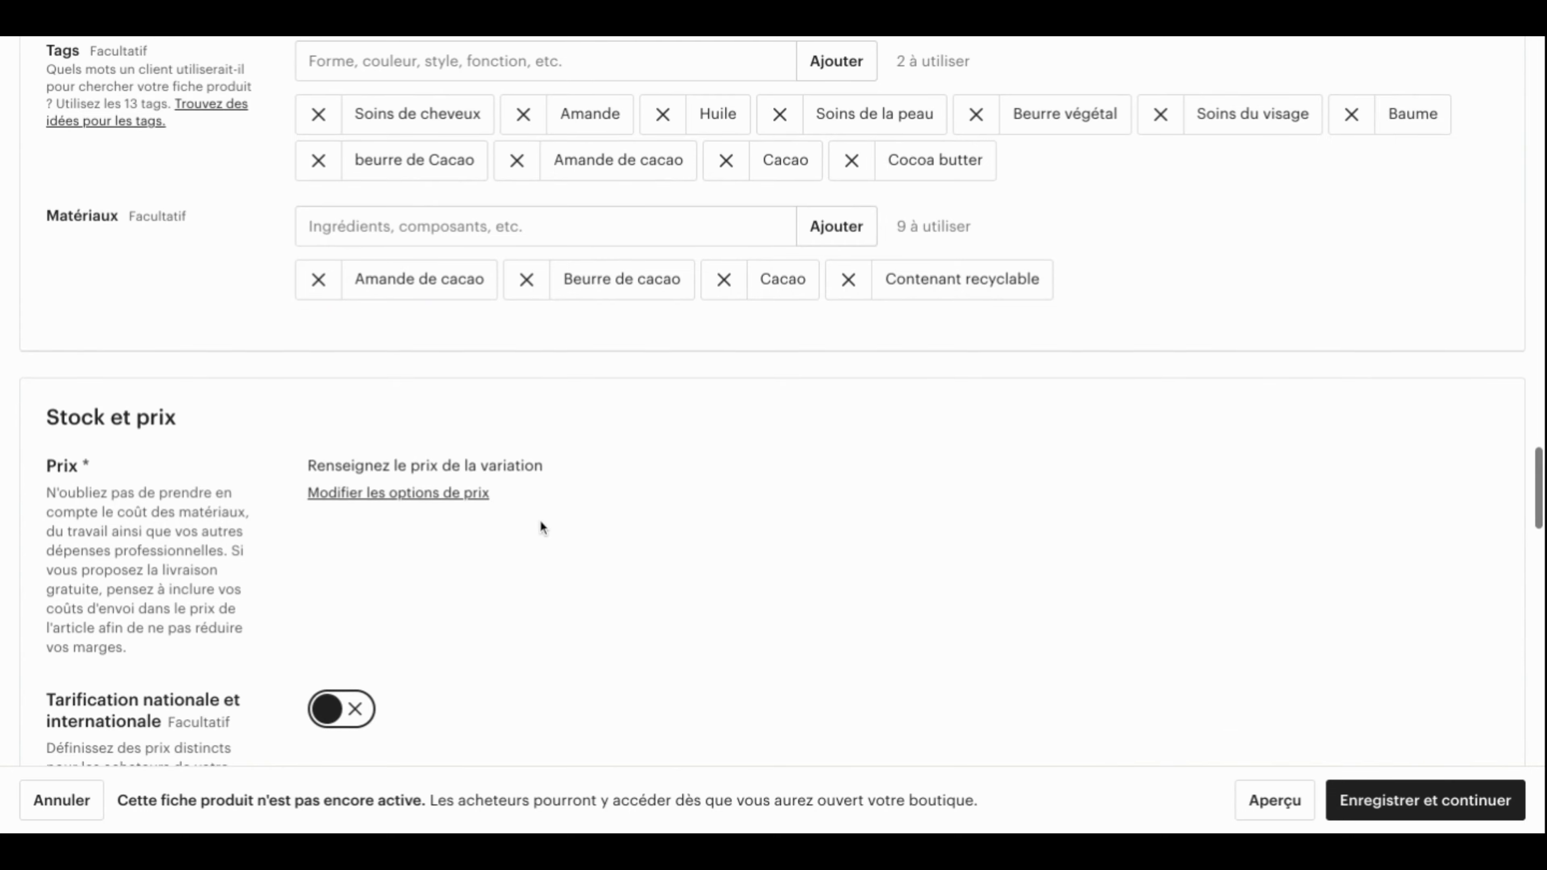
Step: Review the cocoa butter listing's thumbnail, video, title, category, volume and colour attributes
scroll(540, 523, down, 4)
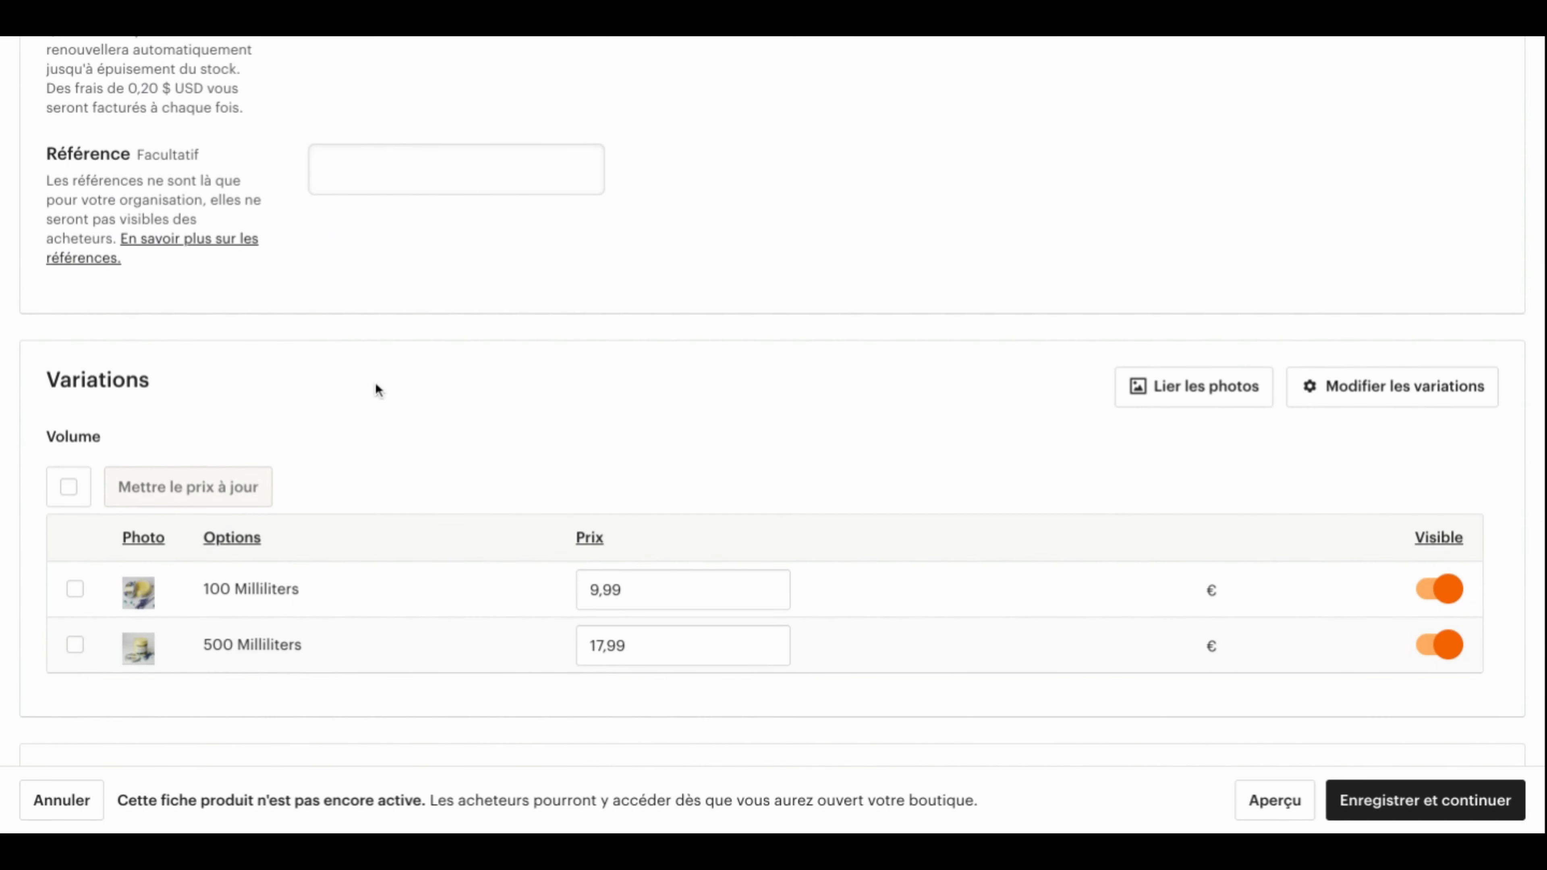
scroll(374, 382, up, 20)
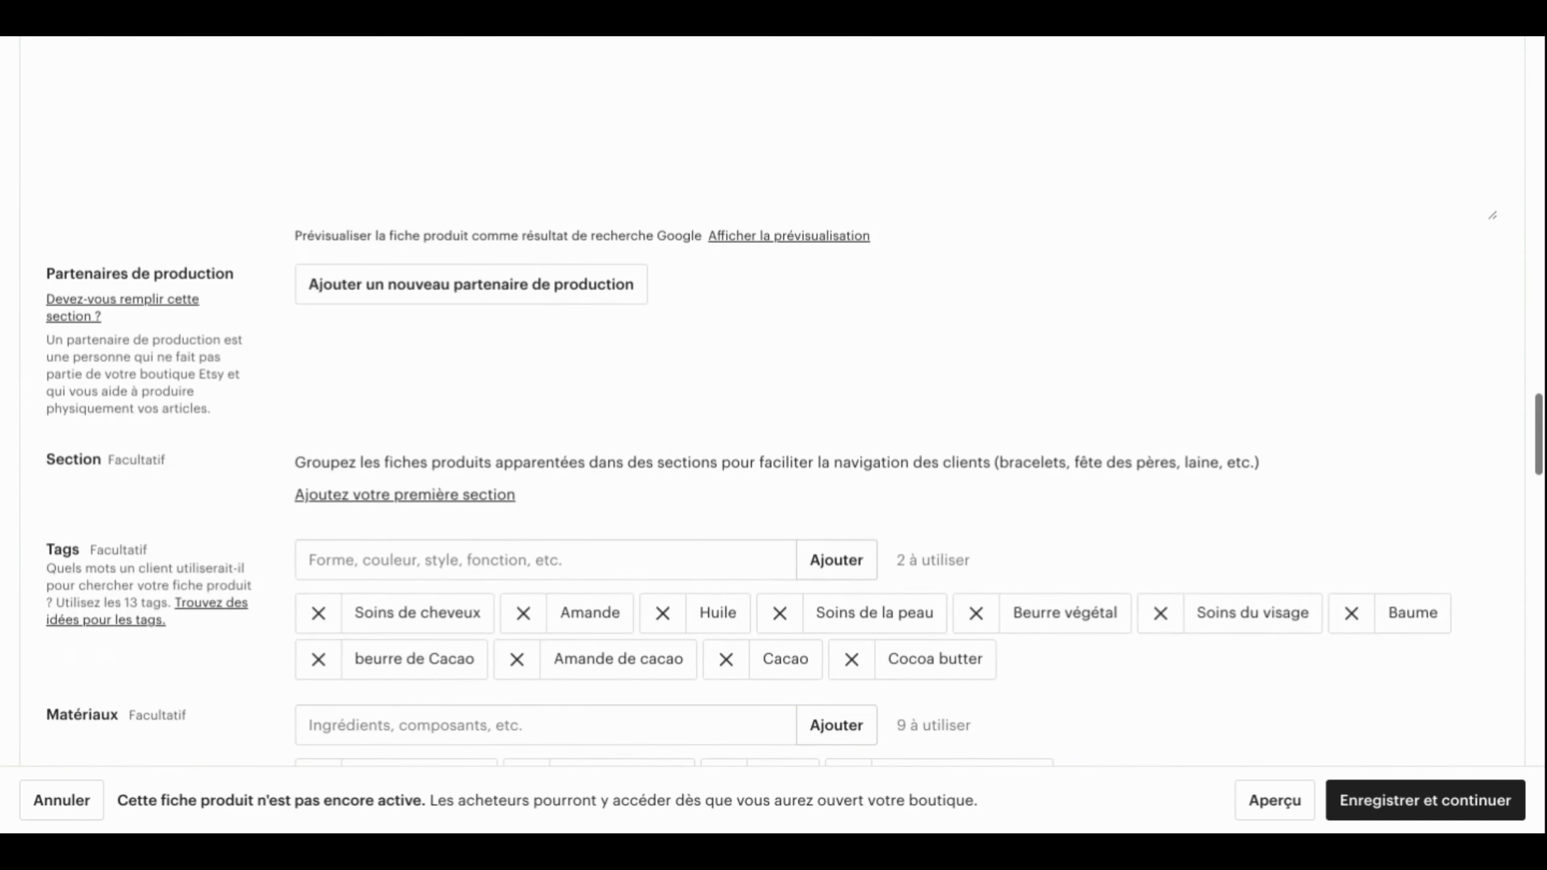
scroll(176, 329, up, 15)
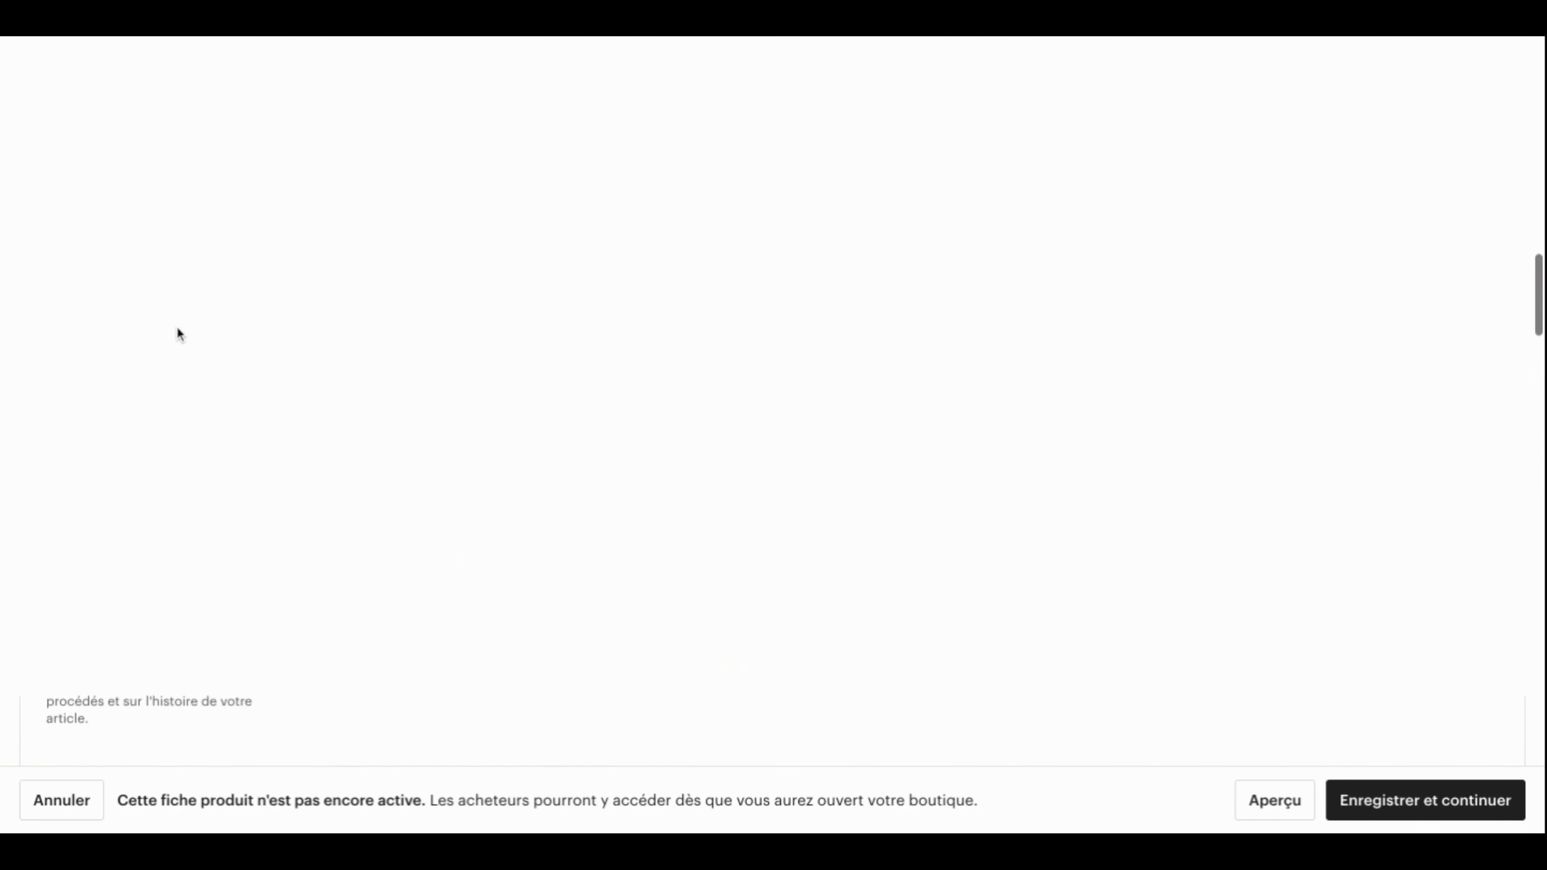
scroll(176, 327, up, 2)
scroll(177, 327, down, 1)
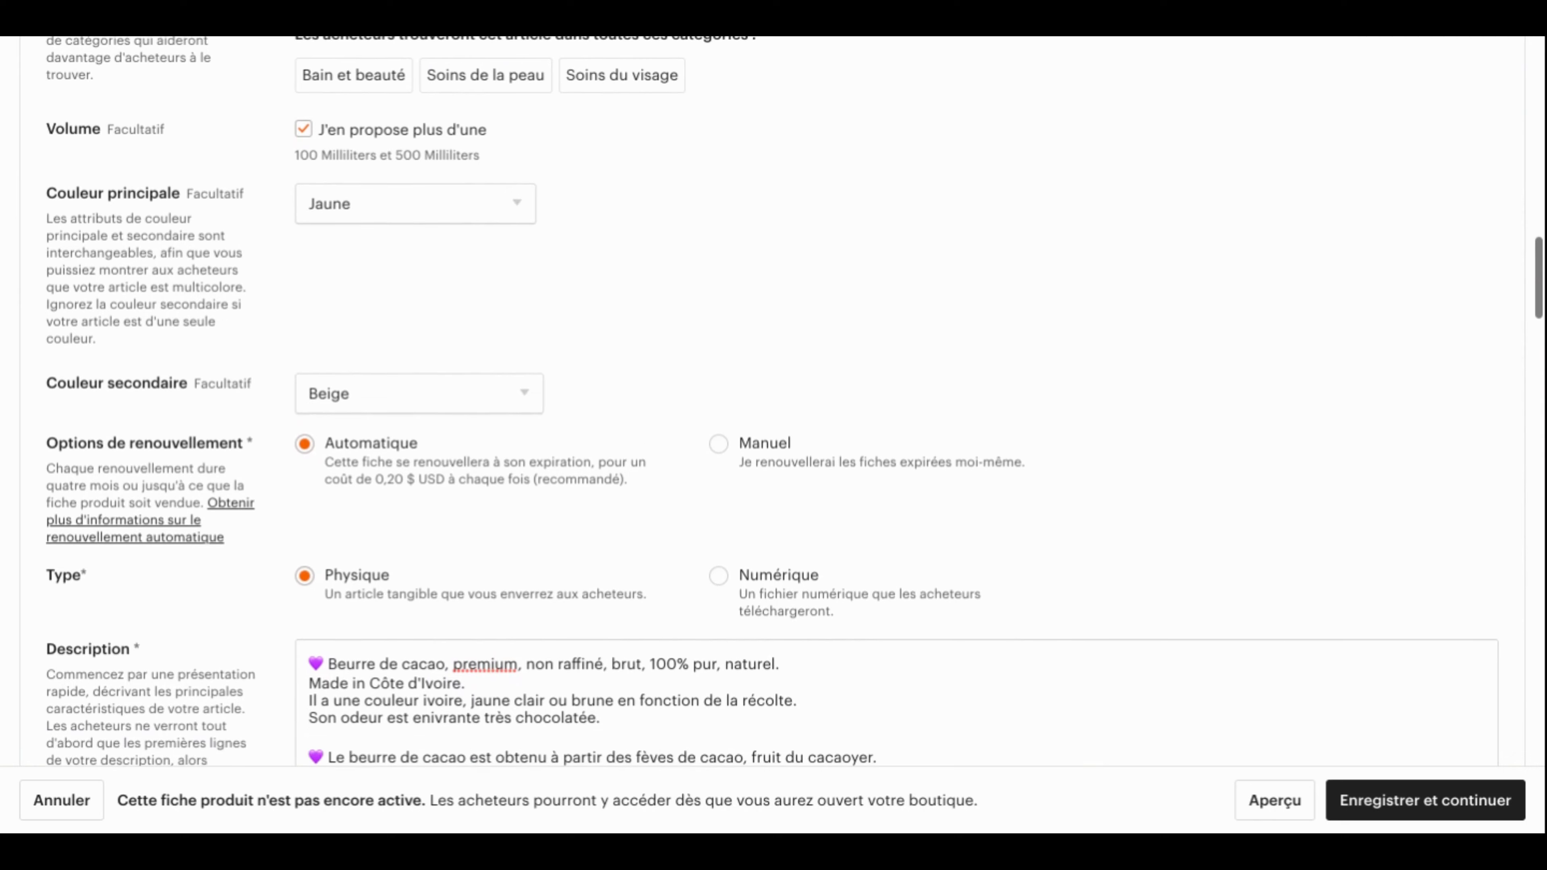
scroll(207, 321, up, 3)
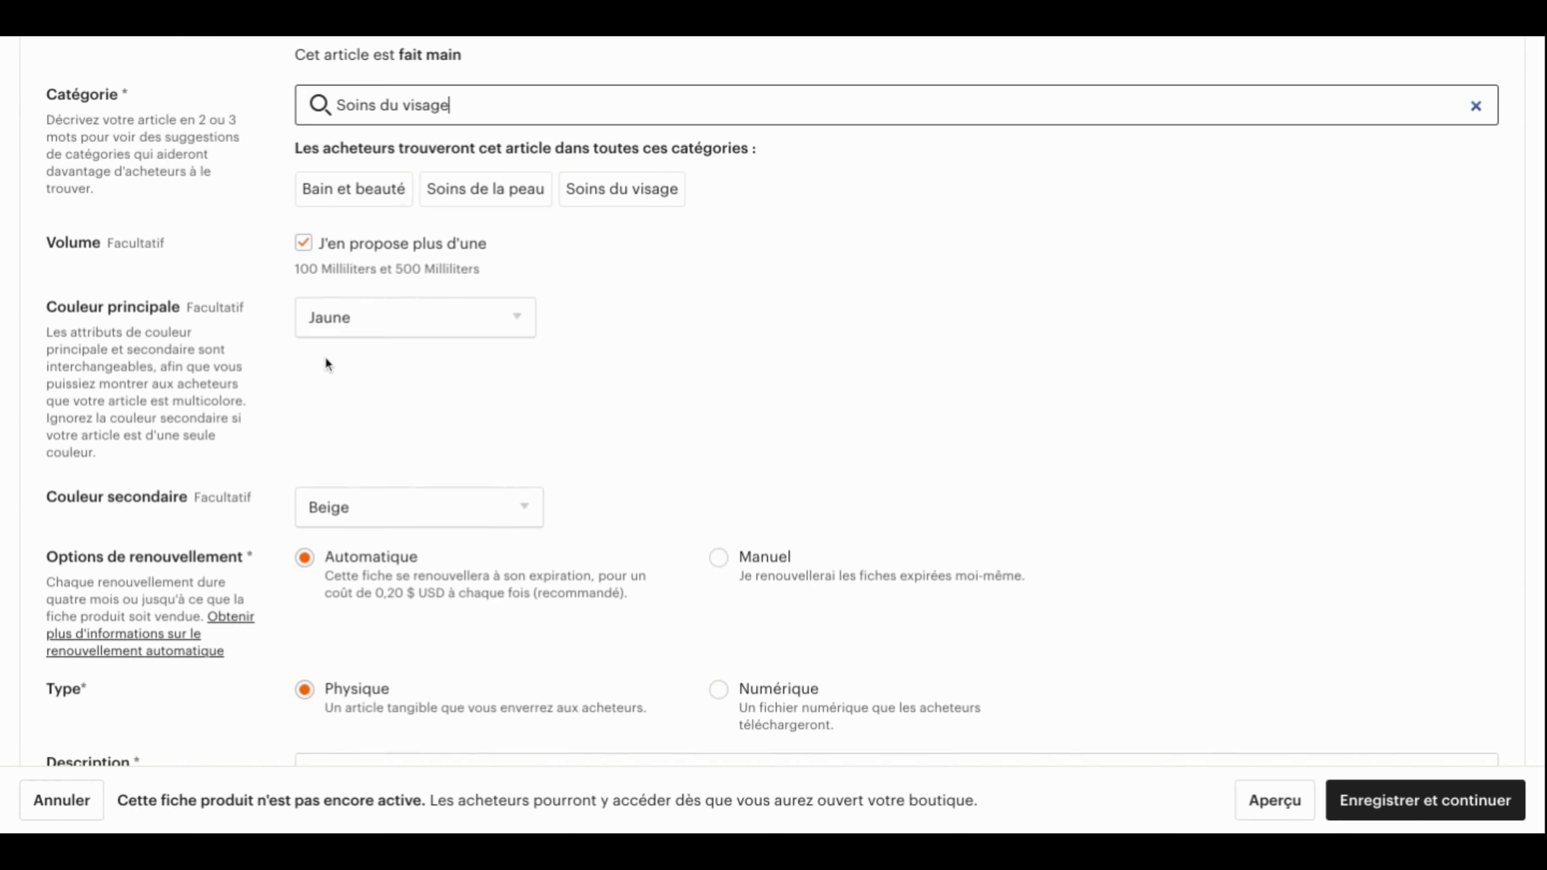
scroll(325, 364, up, 15)
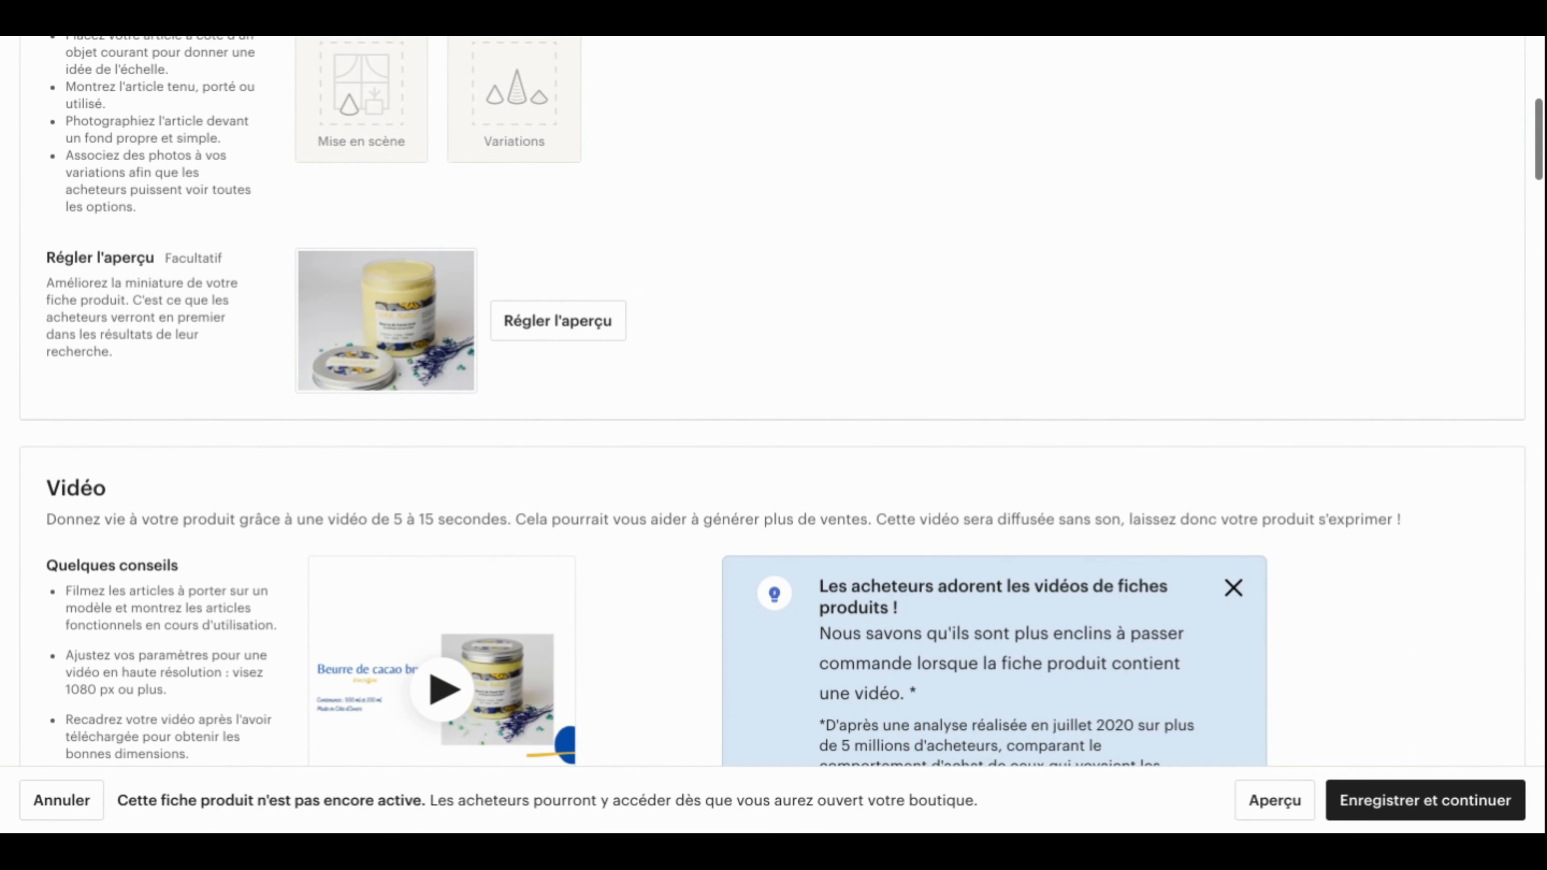
scroll(527, 416, up, 5)
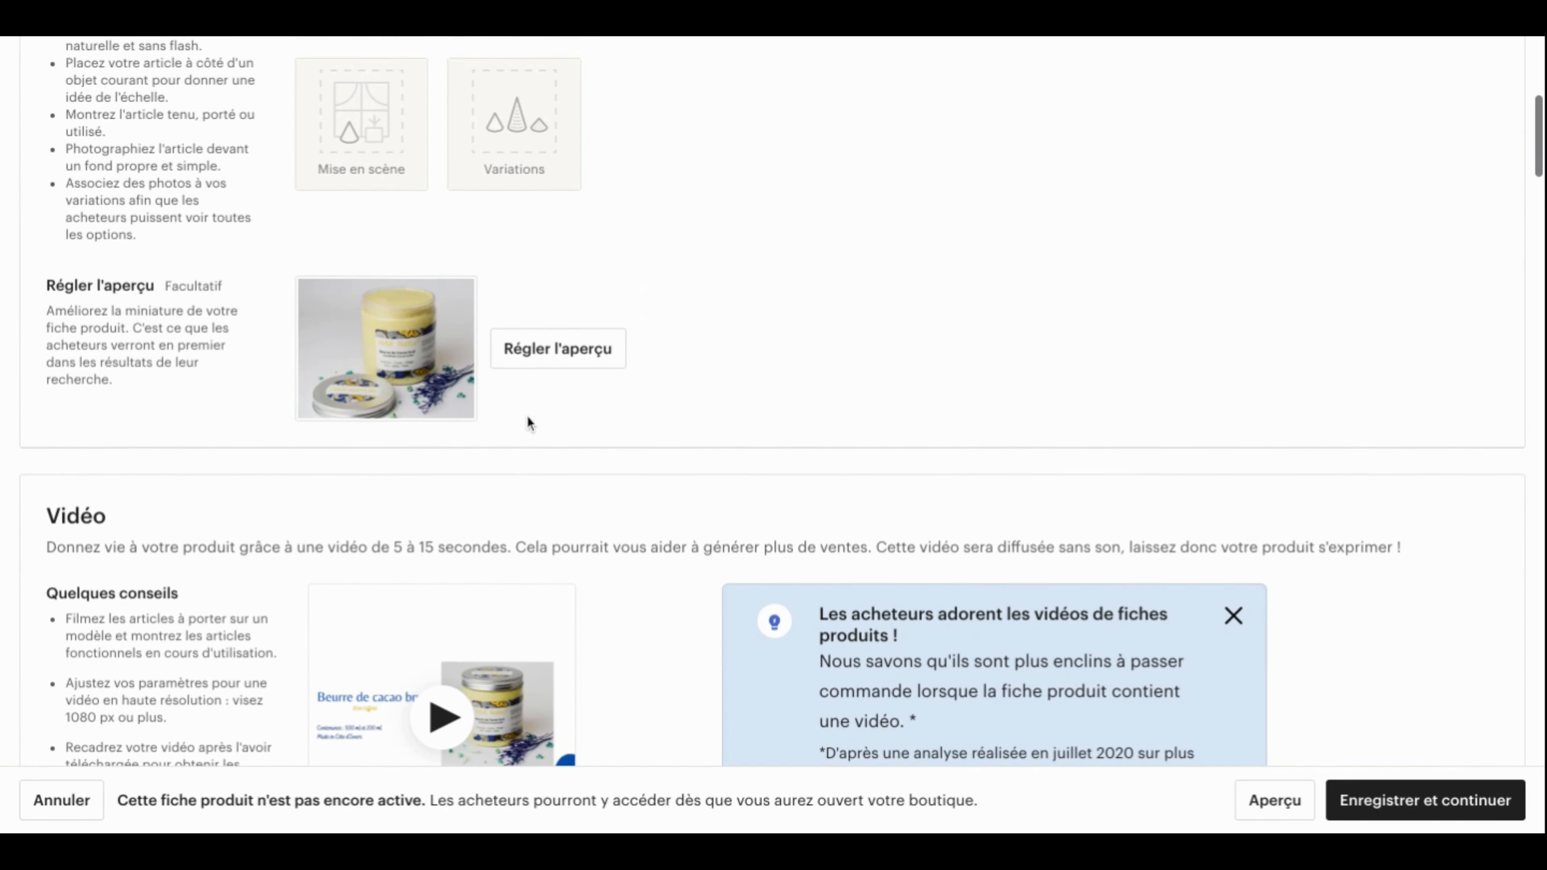
scroll(706, 390, down, 10)
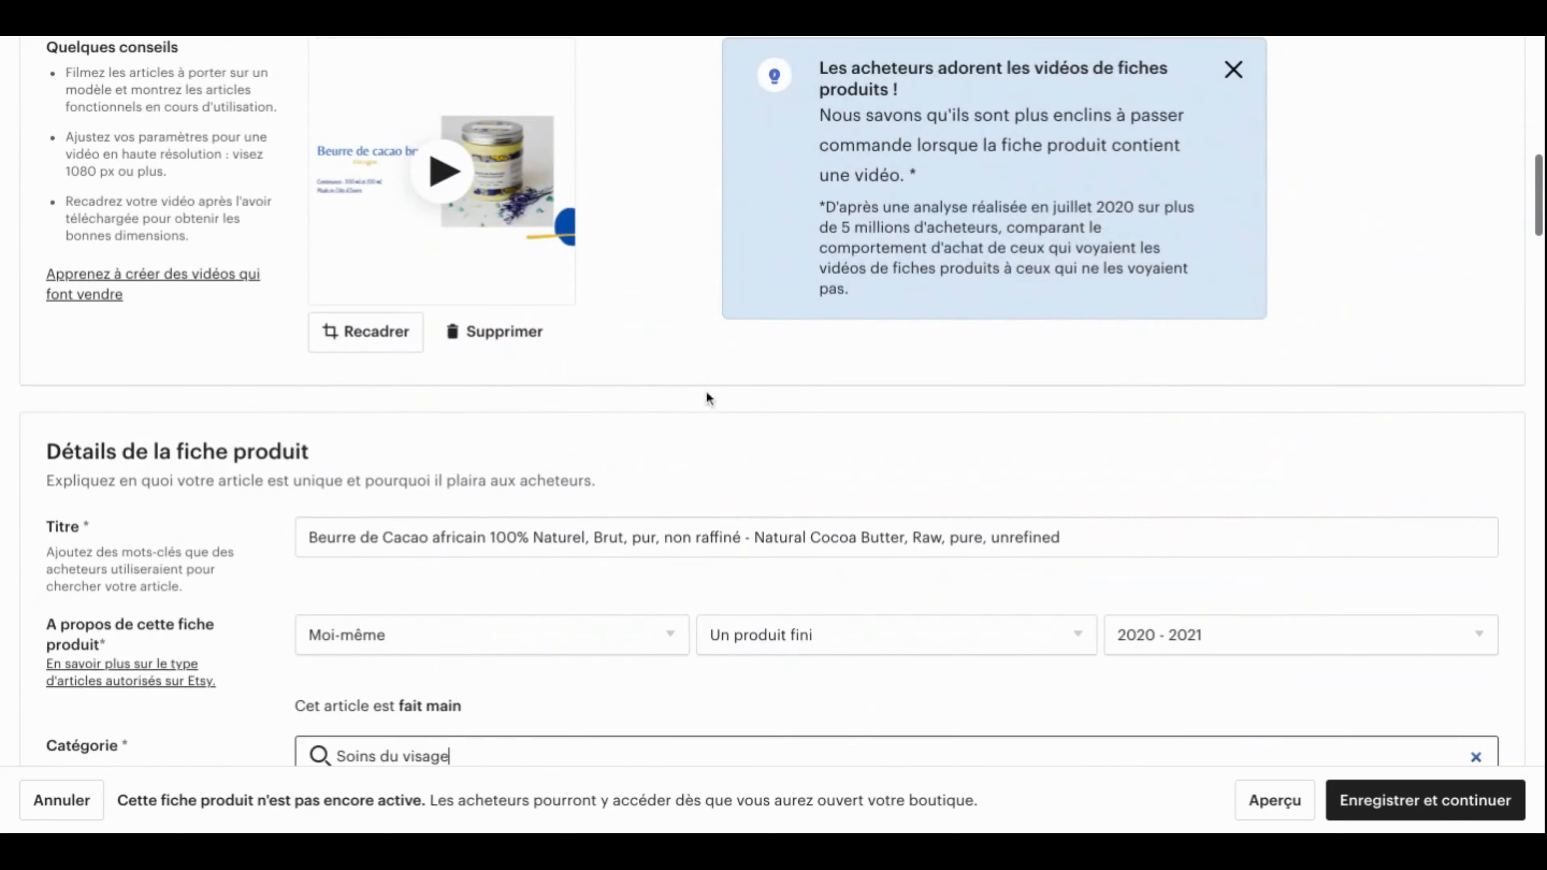
scroll(706, 397, down, 7)
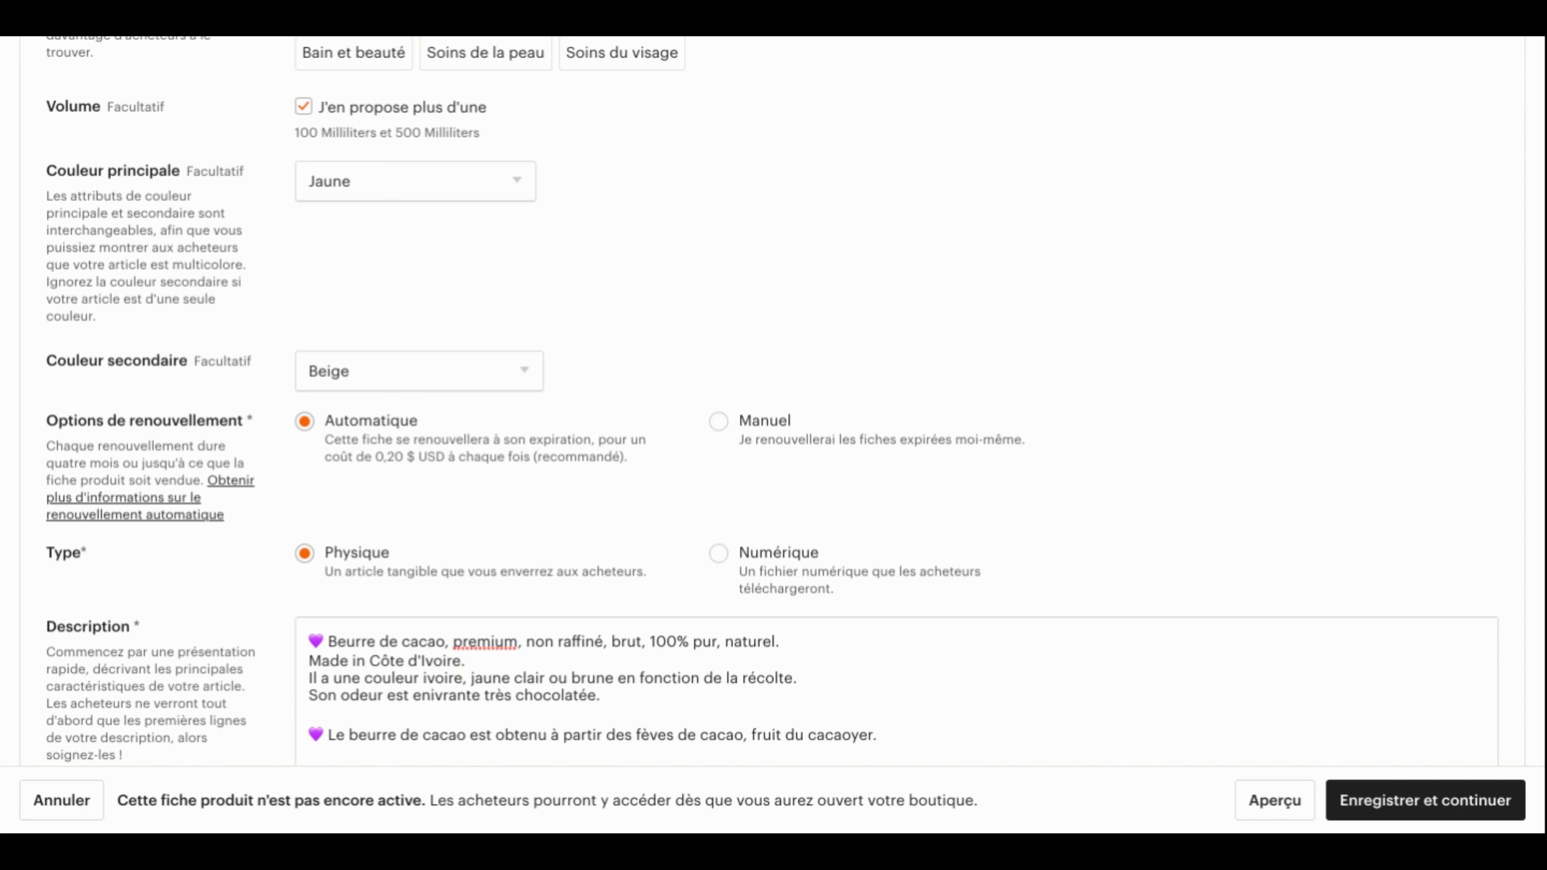
Step: Examine the renewal options, item type and full product description, from the introduction to the packaging notes
scroll(121, 400, down, 3)
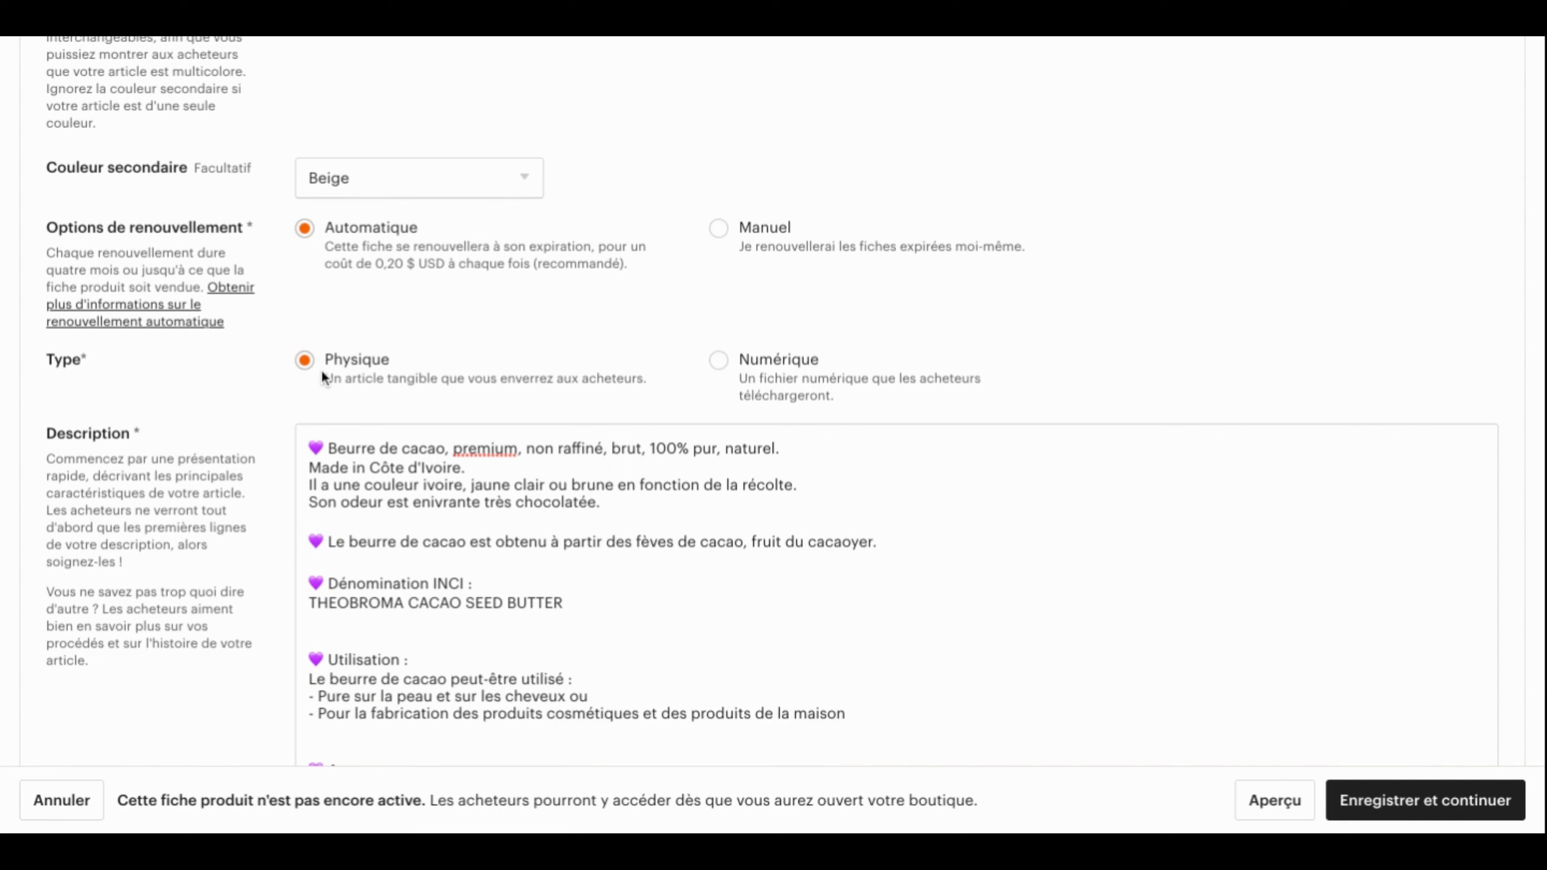
scroll(247, 481, down, 3)
scroll(246, 476, up, 2)
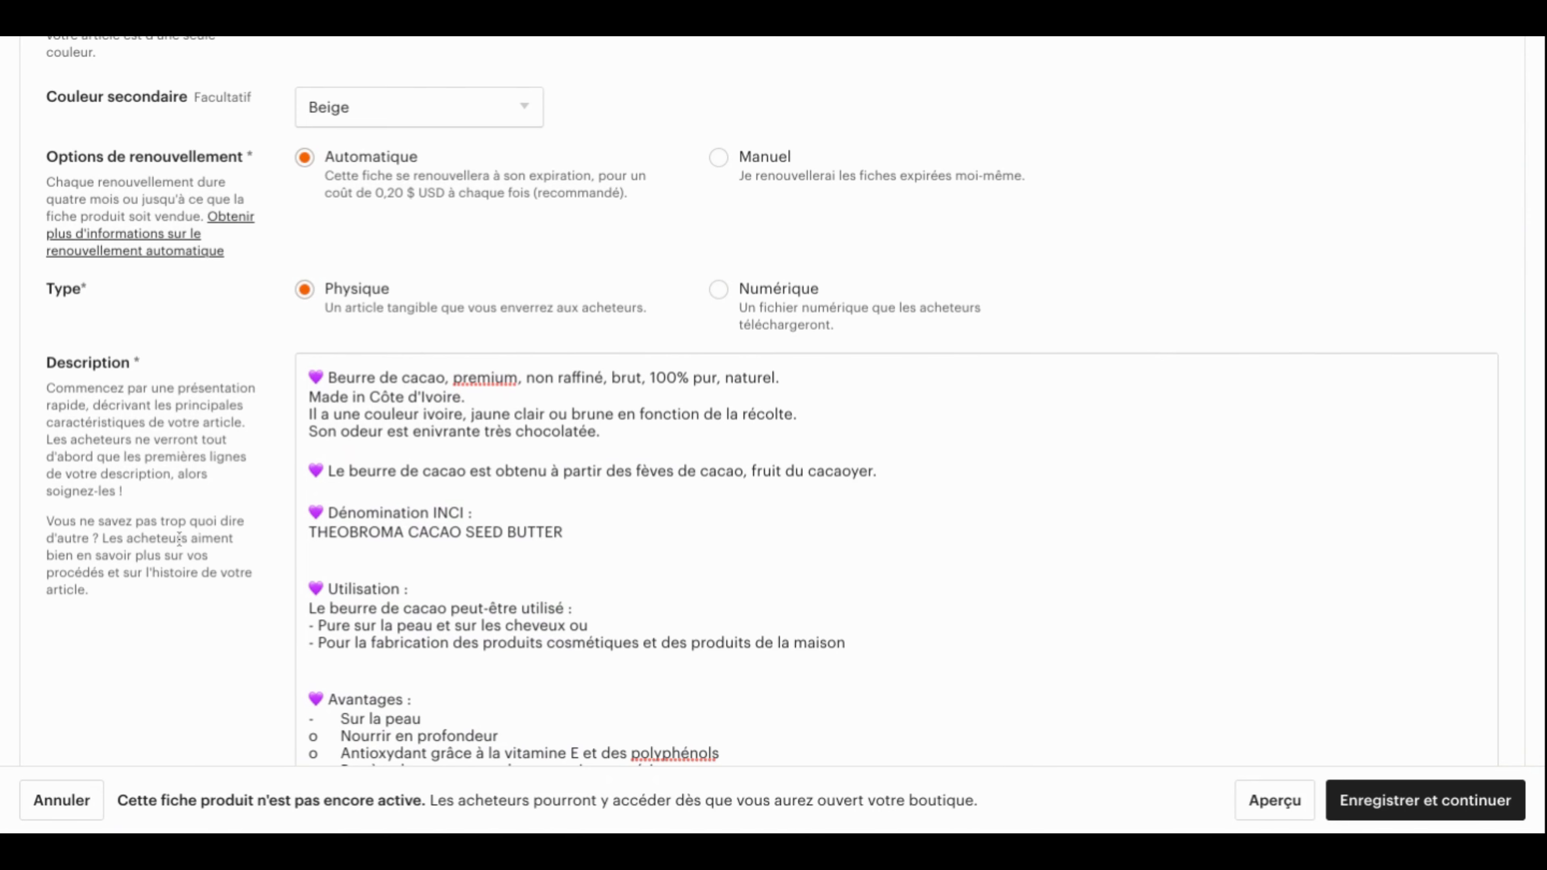
scroll(179, 536, down, 2)
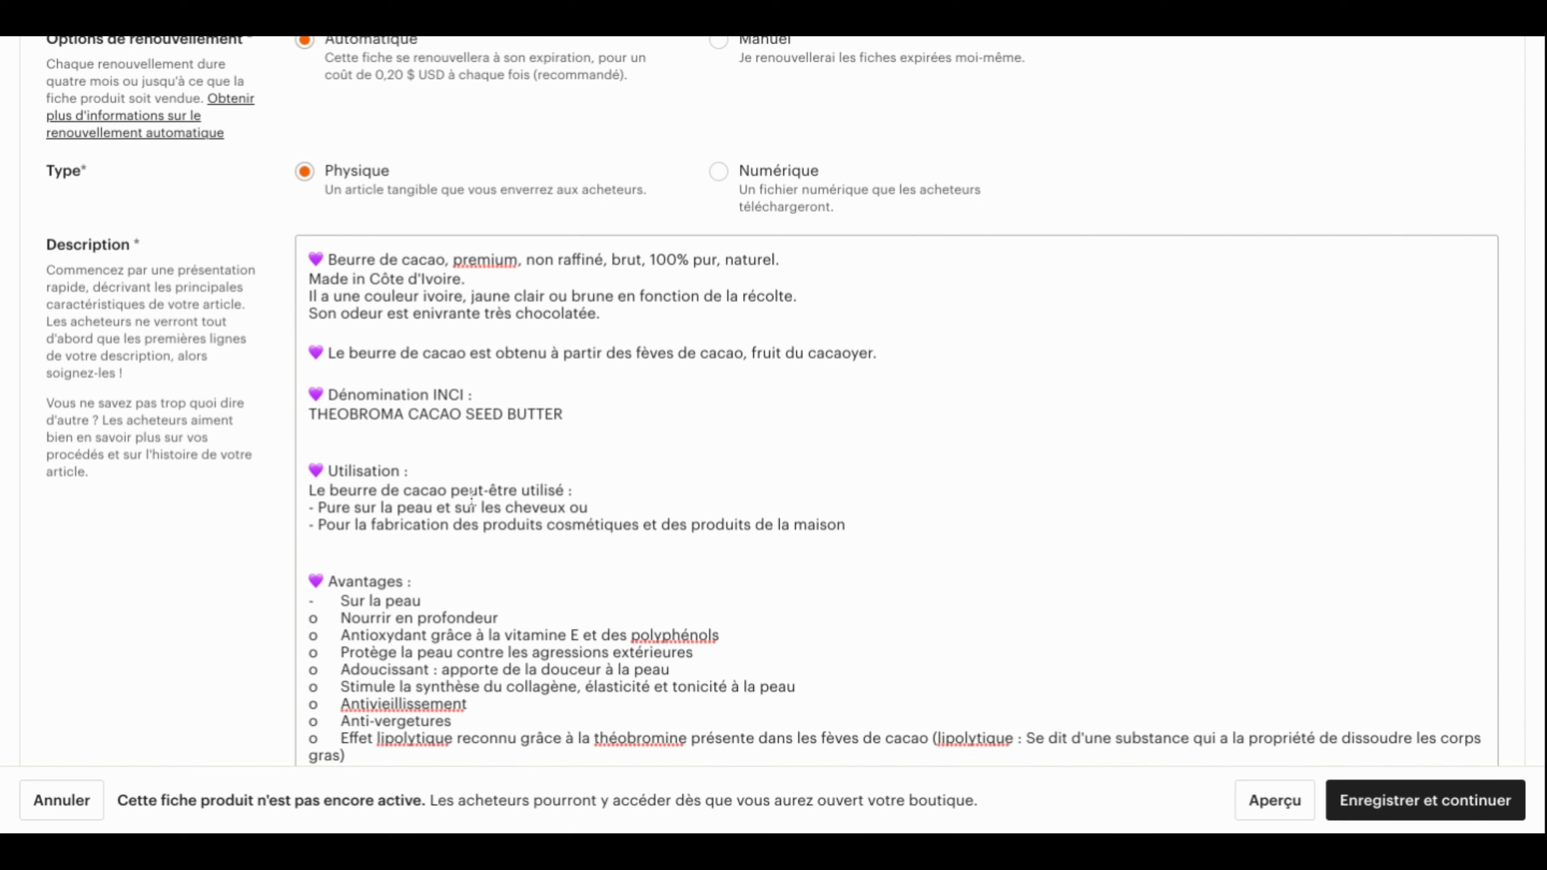
scroll(471, 495, down, 1)
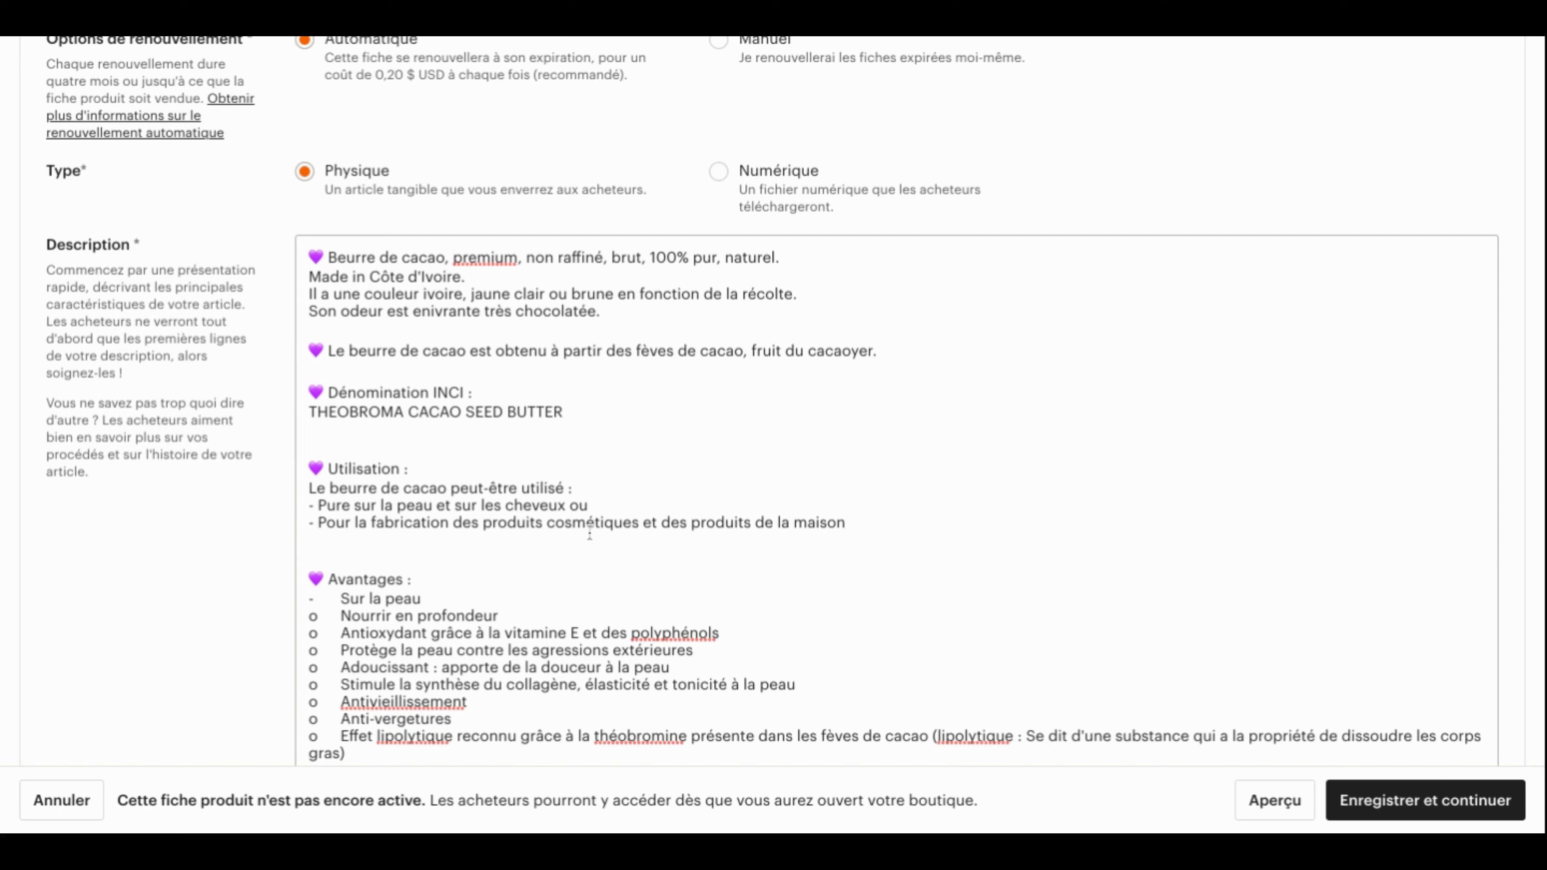
scroll(587, 526, down, 7)
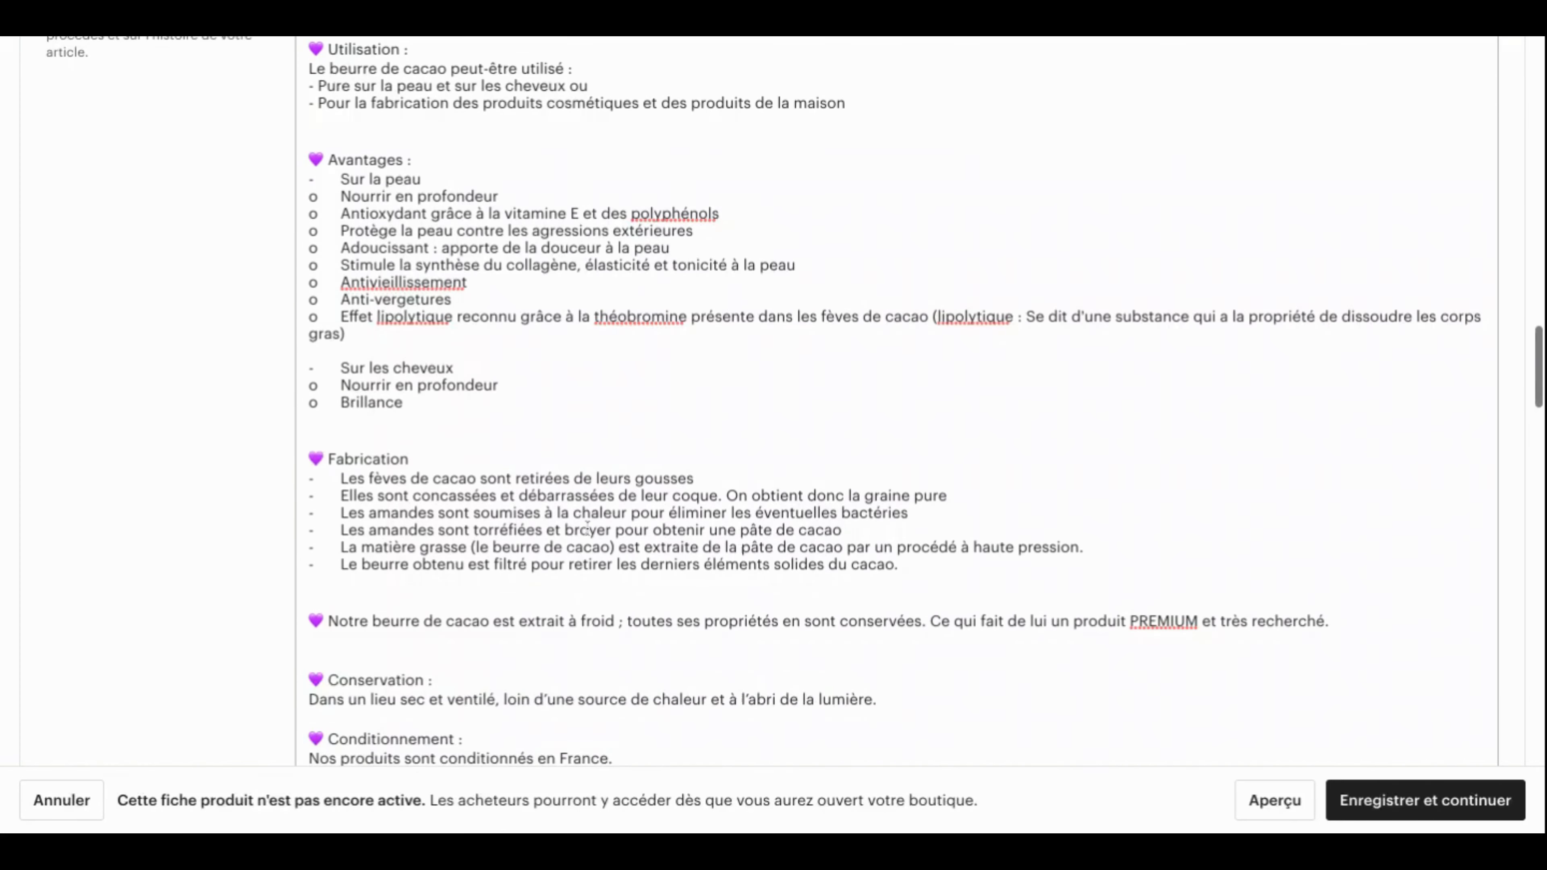
scroll(773, 402, up, 8)
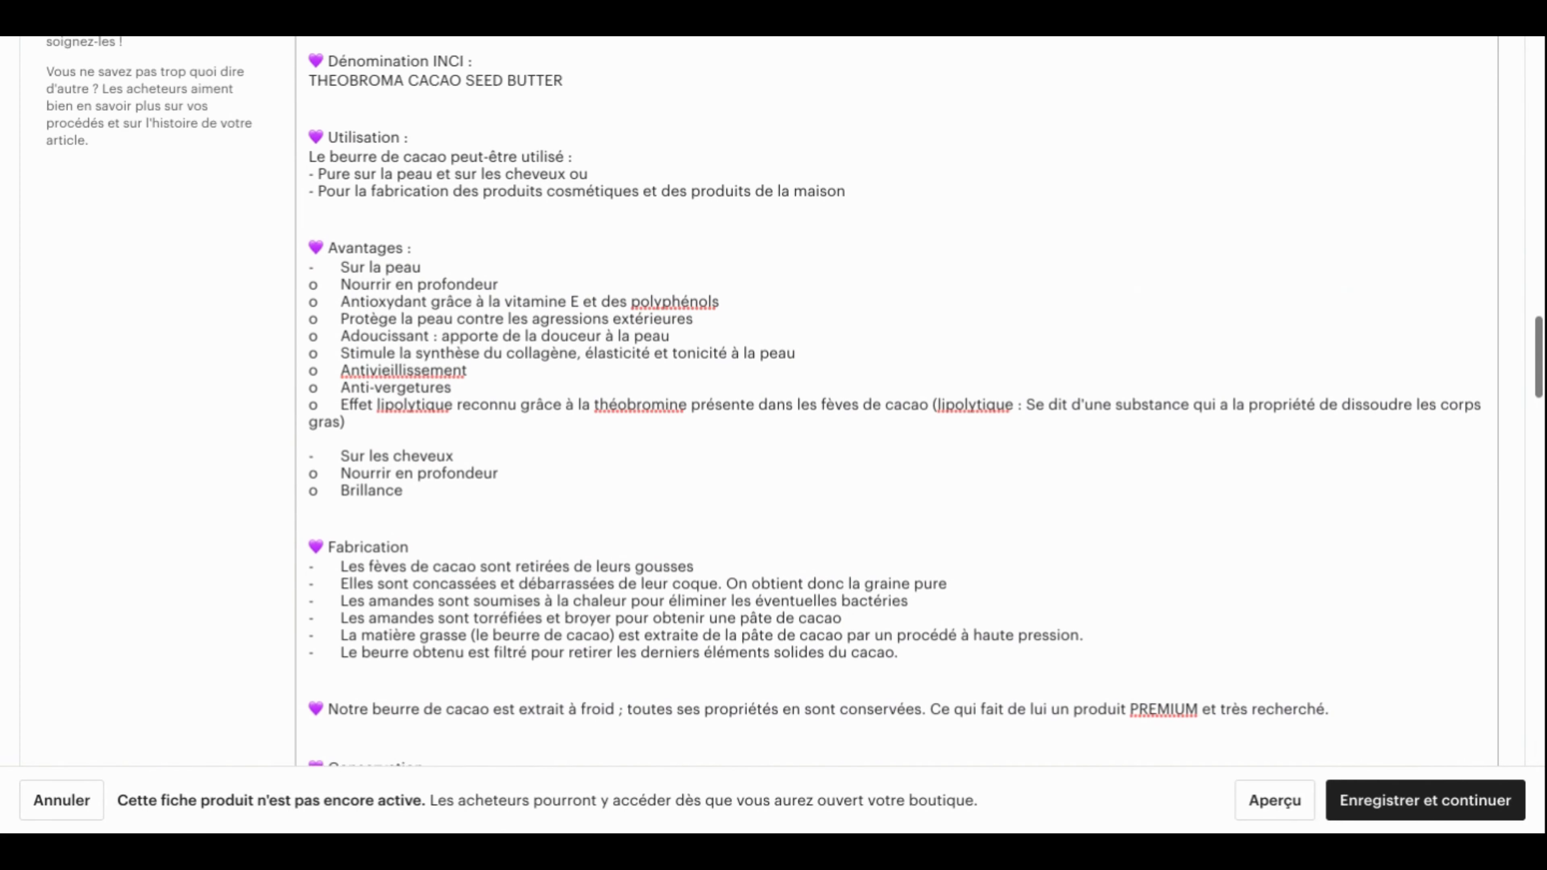
scroll(773, 402, down, 4)
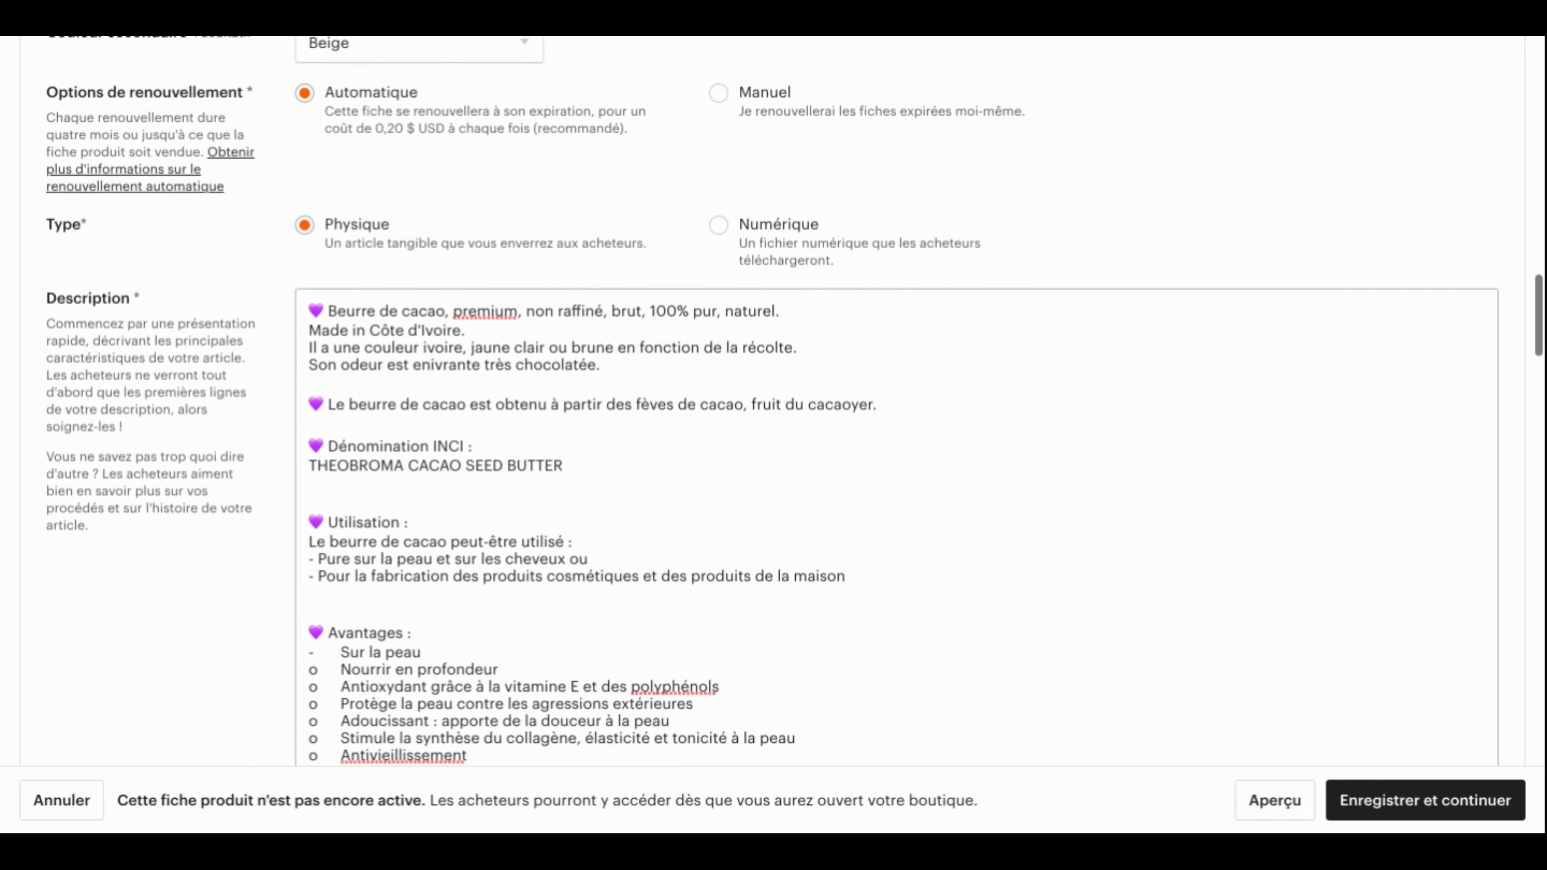
scroll(774, 402, down, 2)
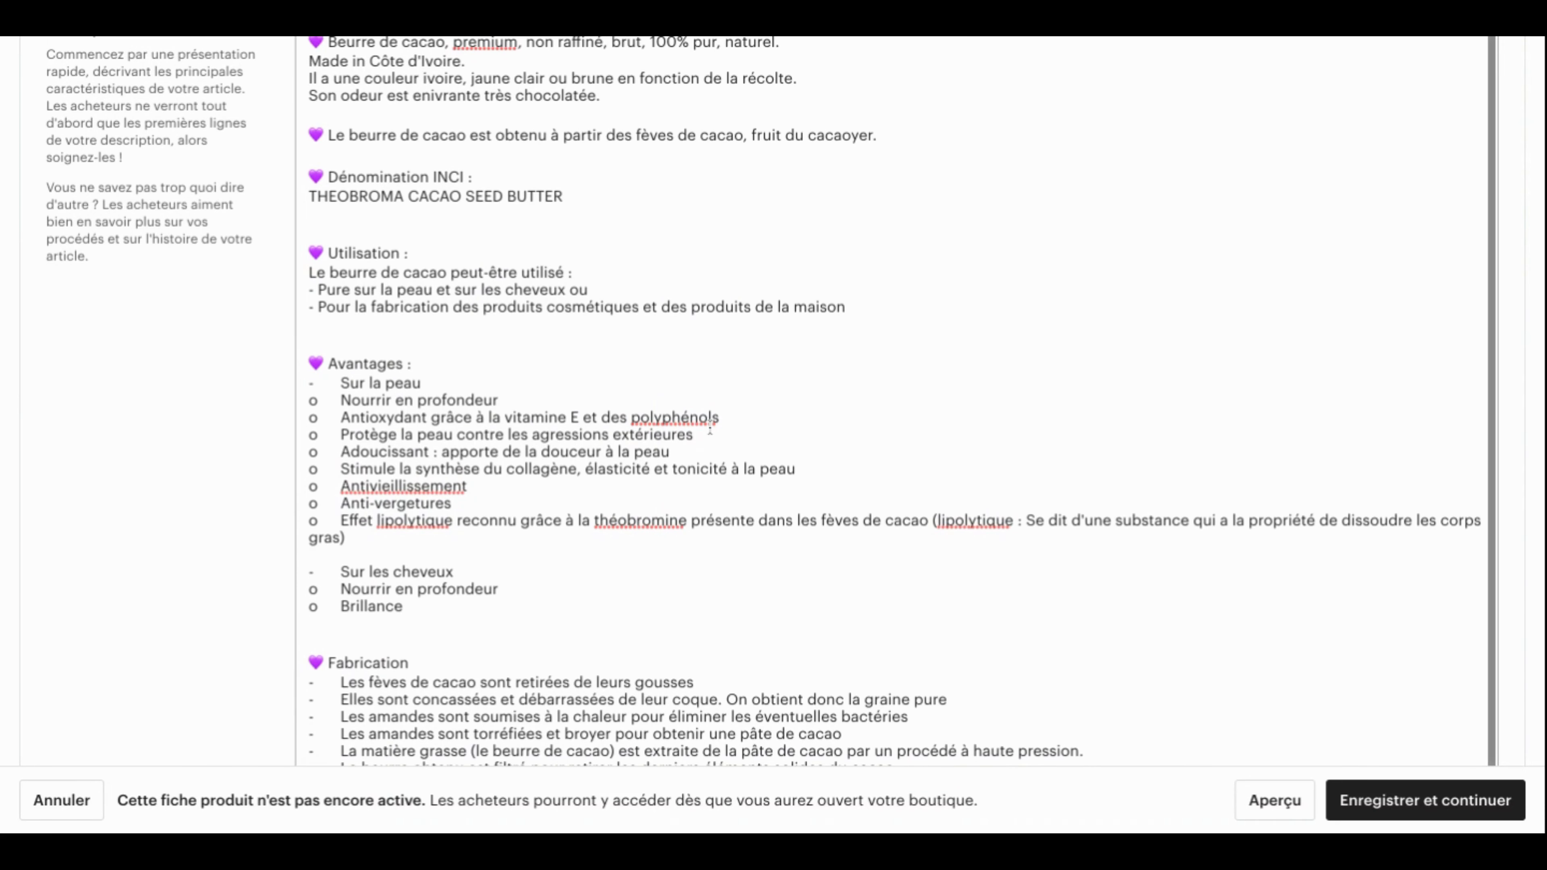
scroll(709, 430, down, 10)
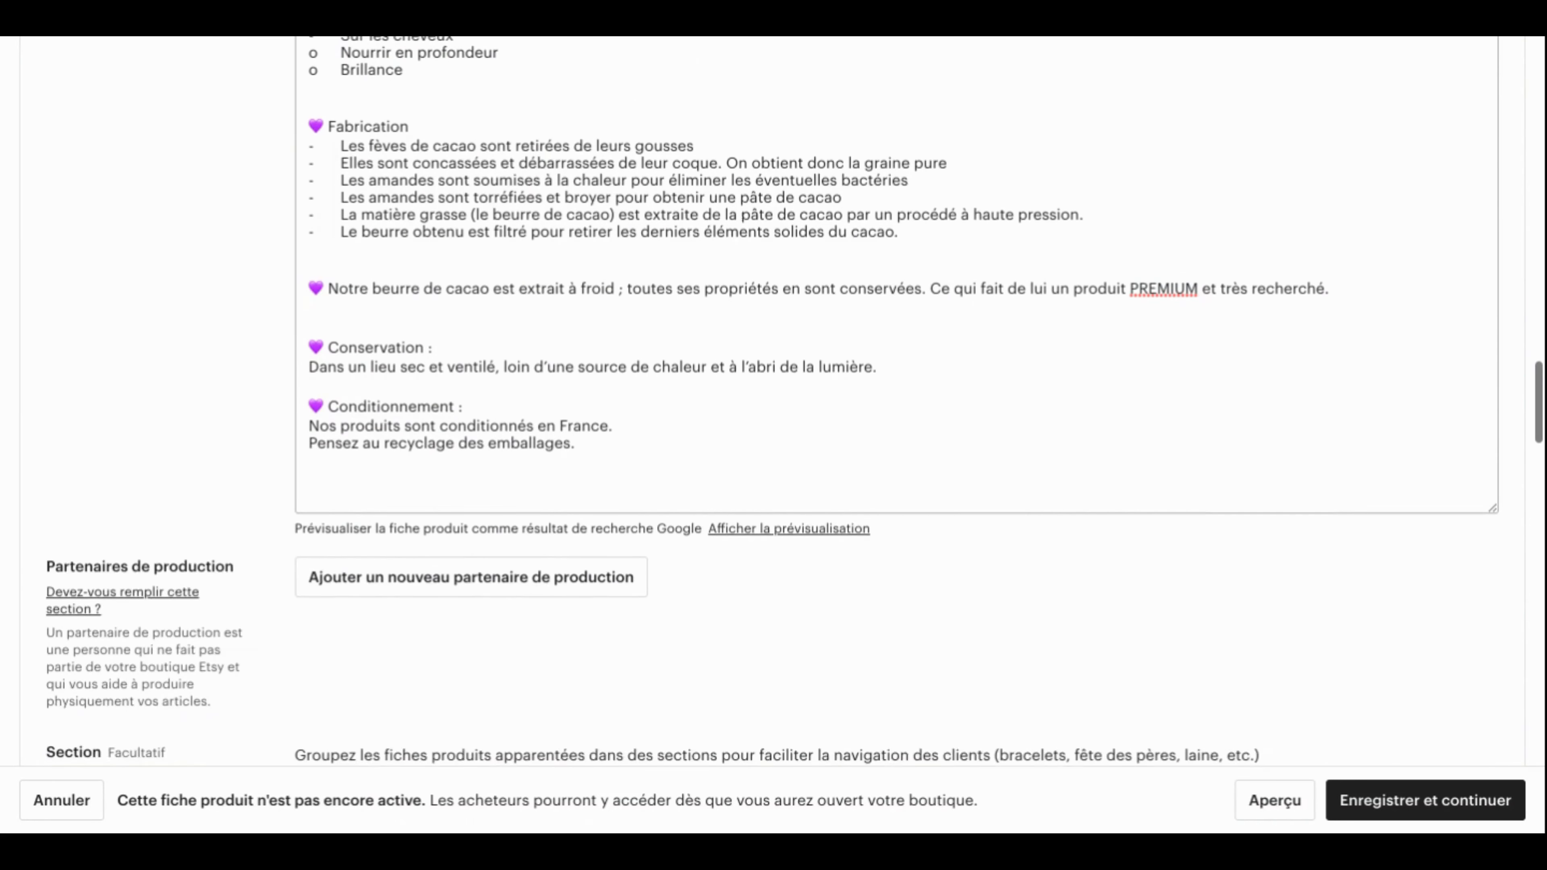
scroll(719, 508, down, 2)
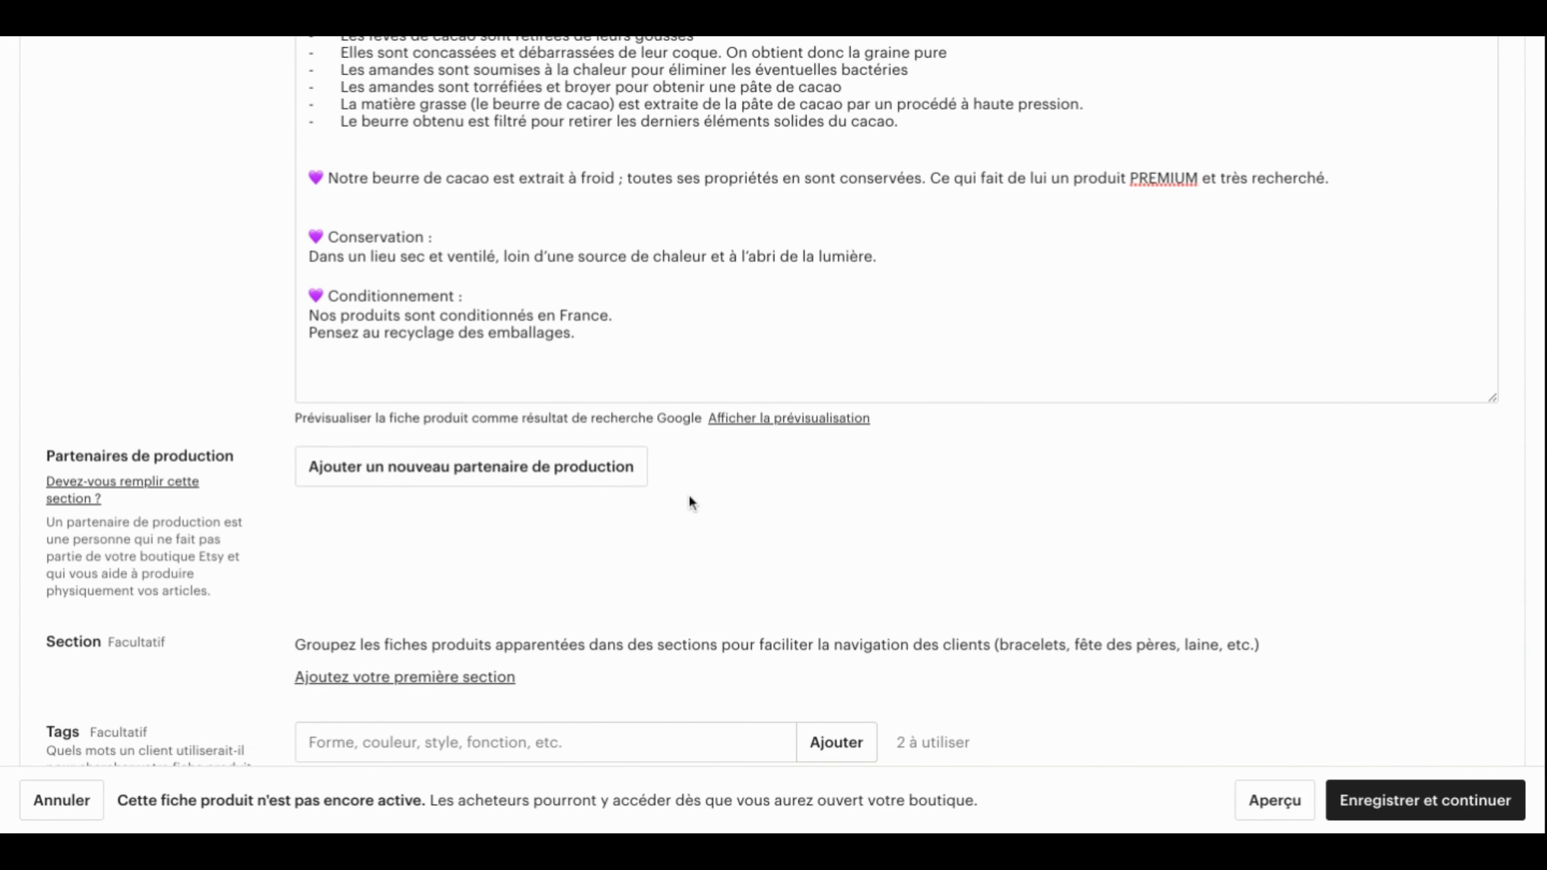
scroll(691, 503, down, 3)
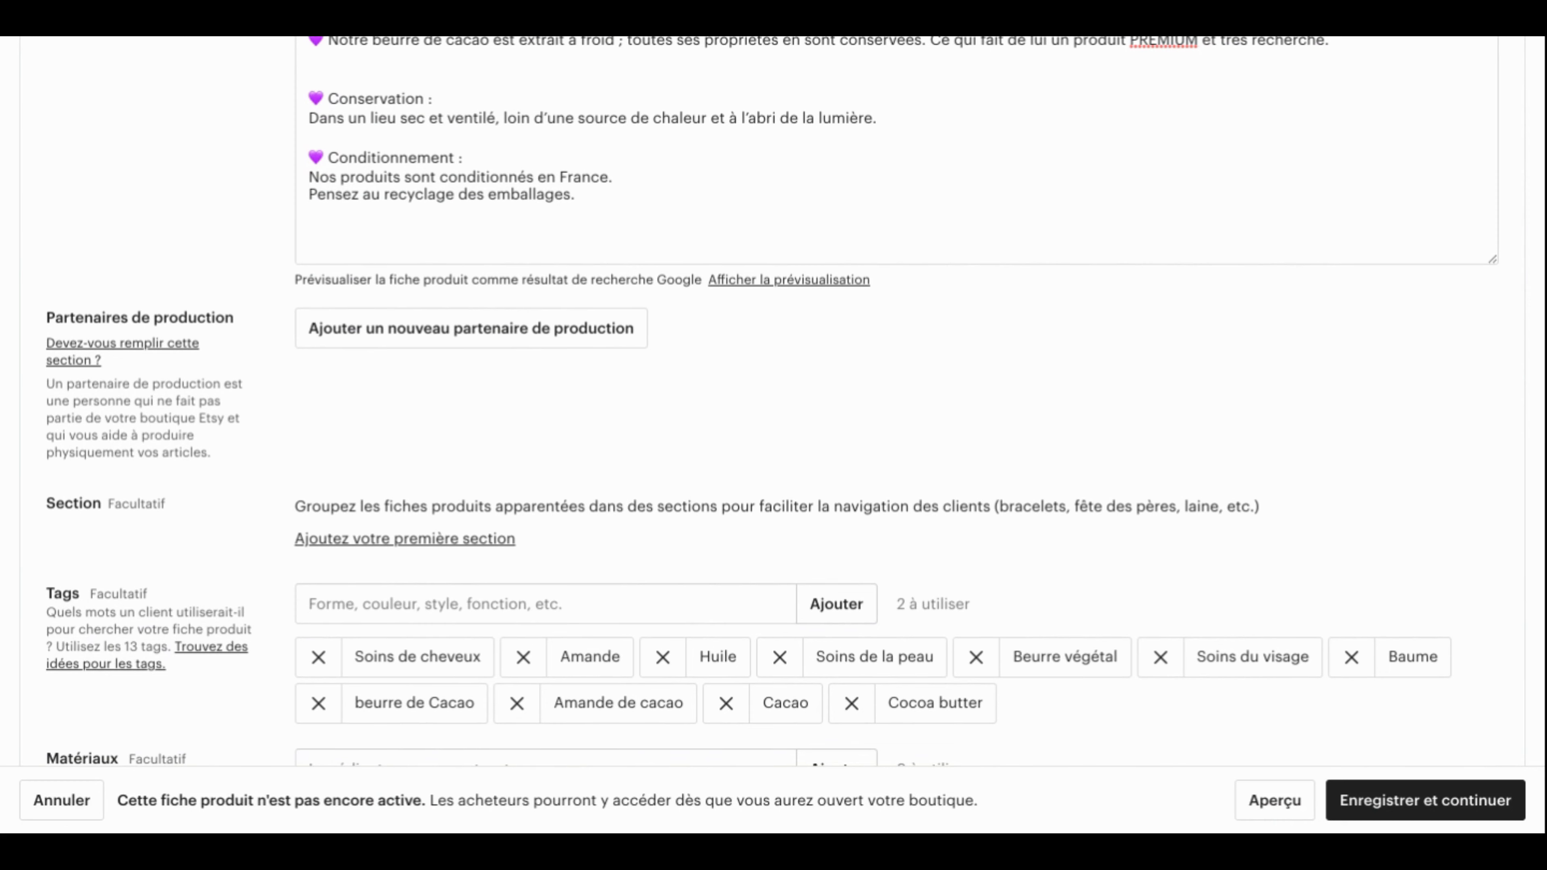
Step: Re-read the description's benefits and manufacturing parts, and check the production partners, section, tags and materials fields
scroll(257, 374, up, 4)
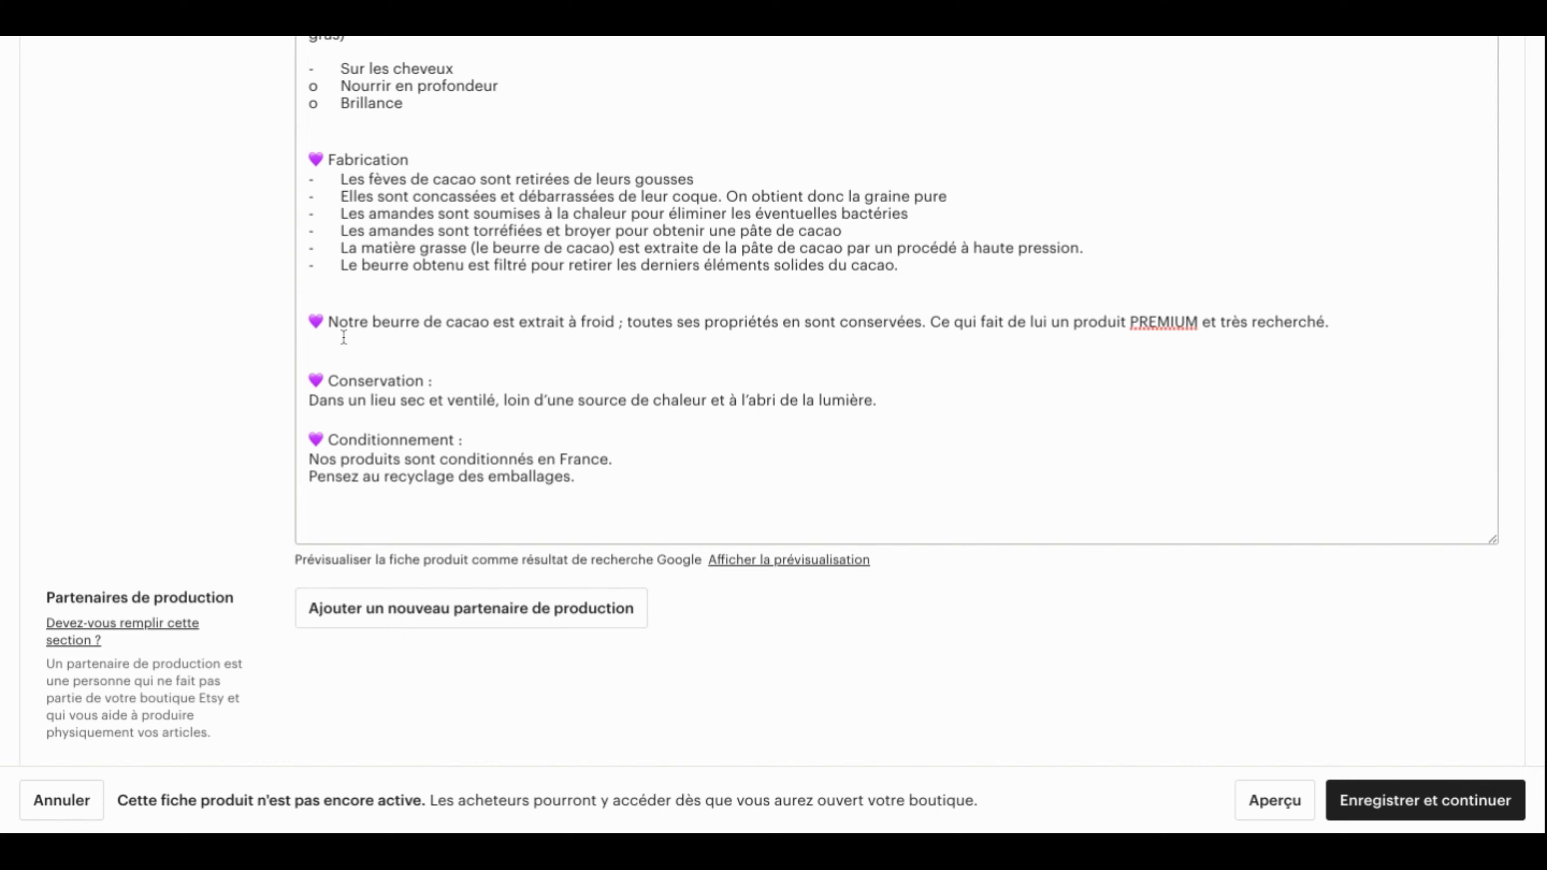
scroll(343, 337, up, 2)
scroll(343, 337, up, 2)
scroll(342, 337, up, 3)
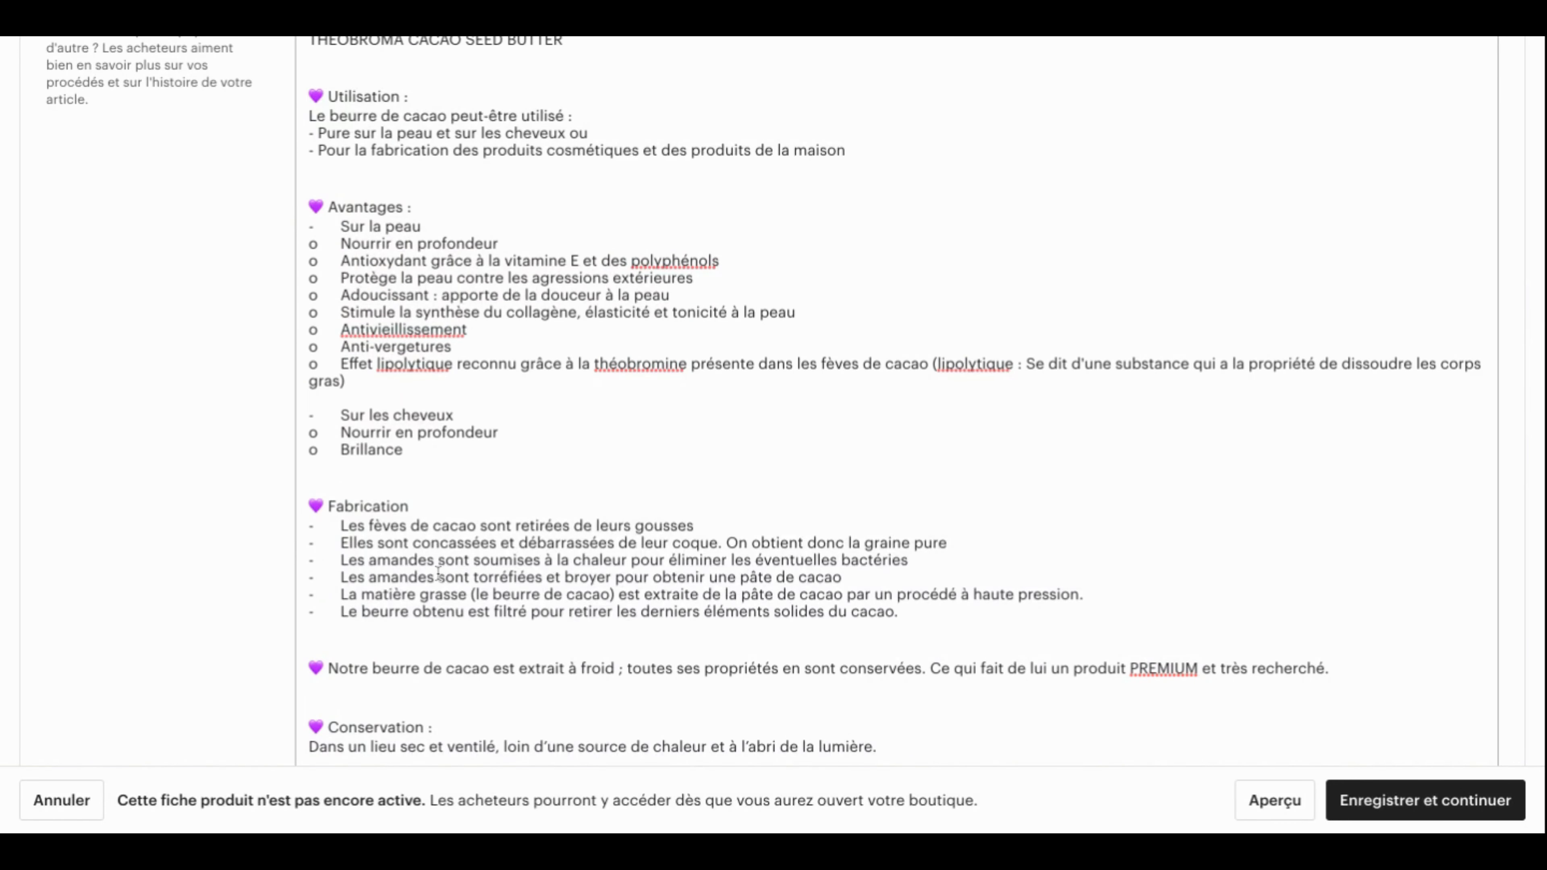
scroll(437, 571, down, 4)
scroll(437, 571, down, 2)
scroll(437, 571, down, 5)
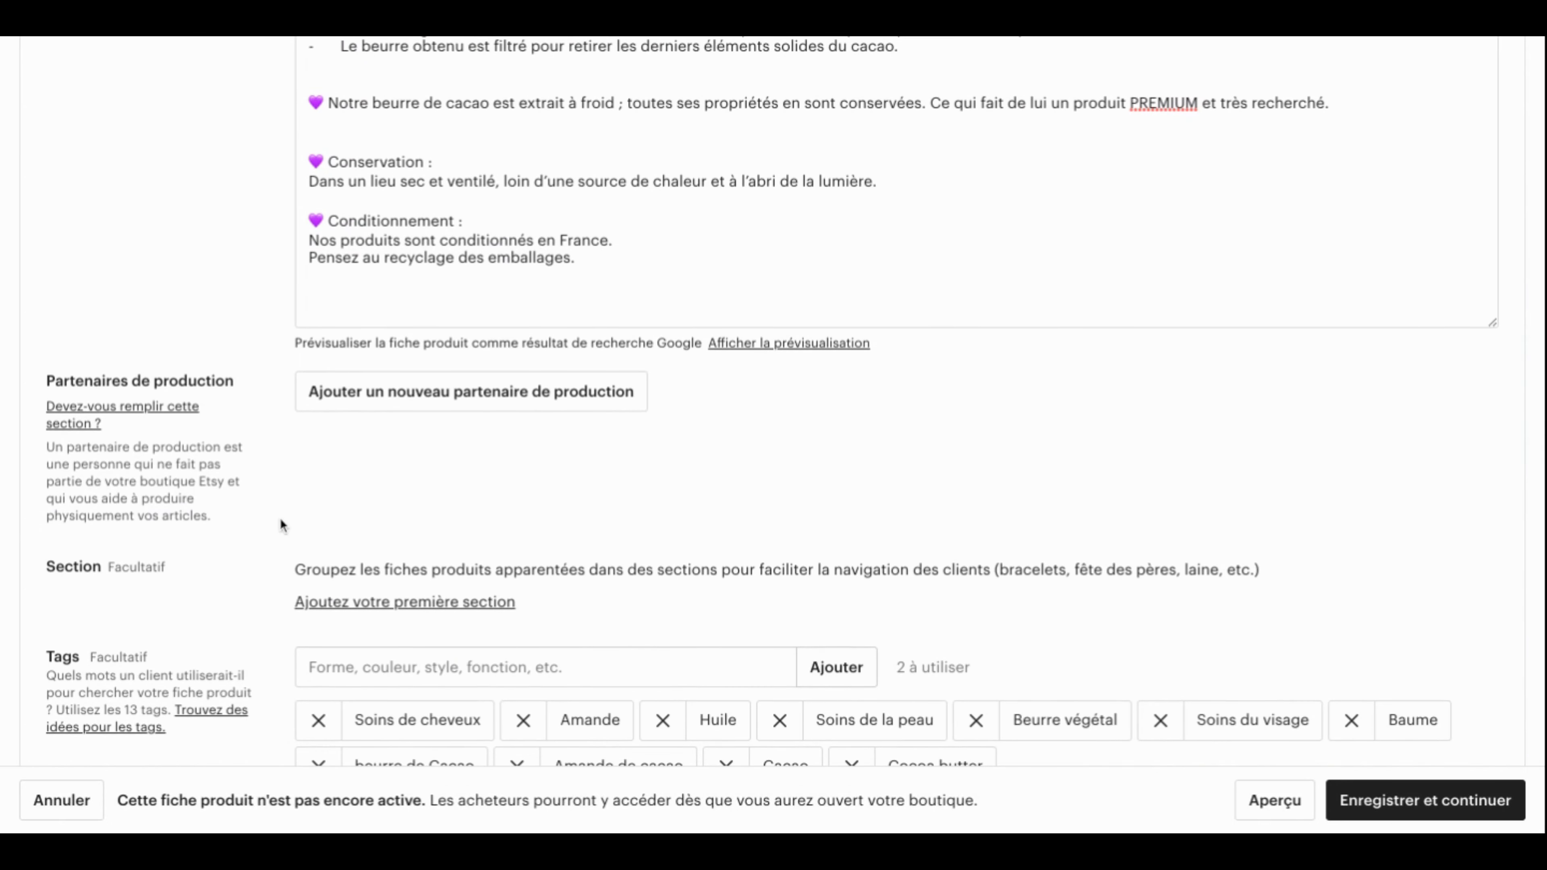
scroll(270, 474, down, 4)
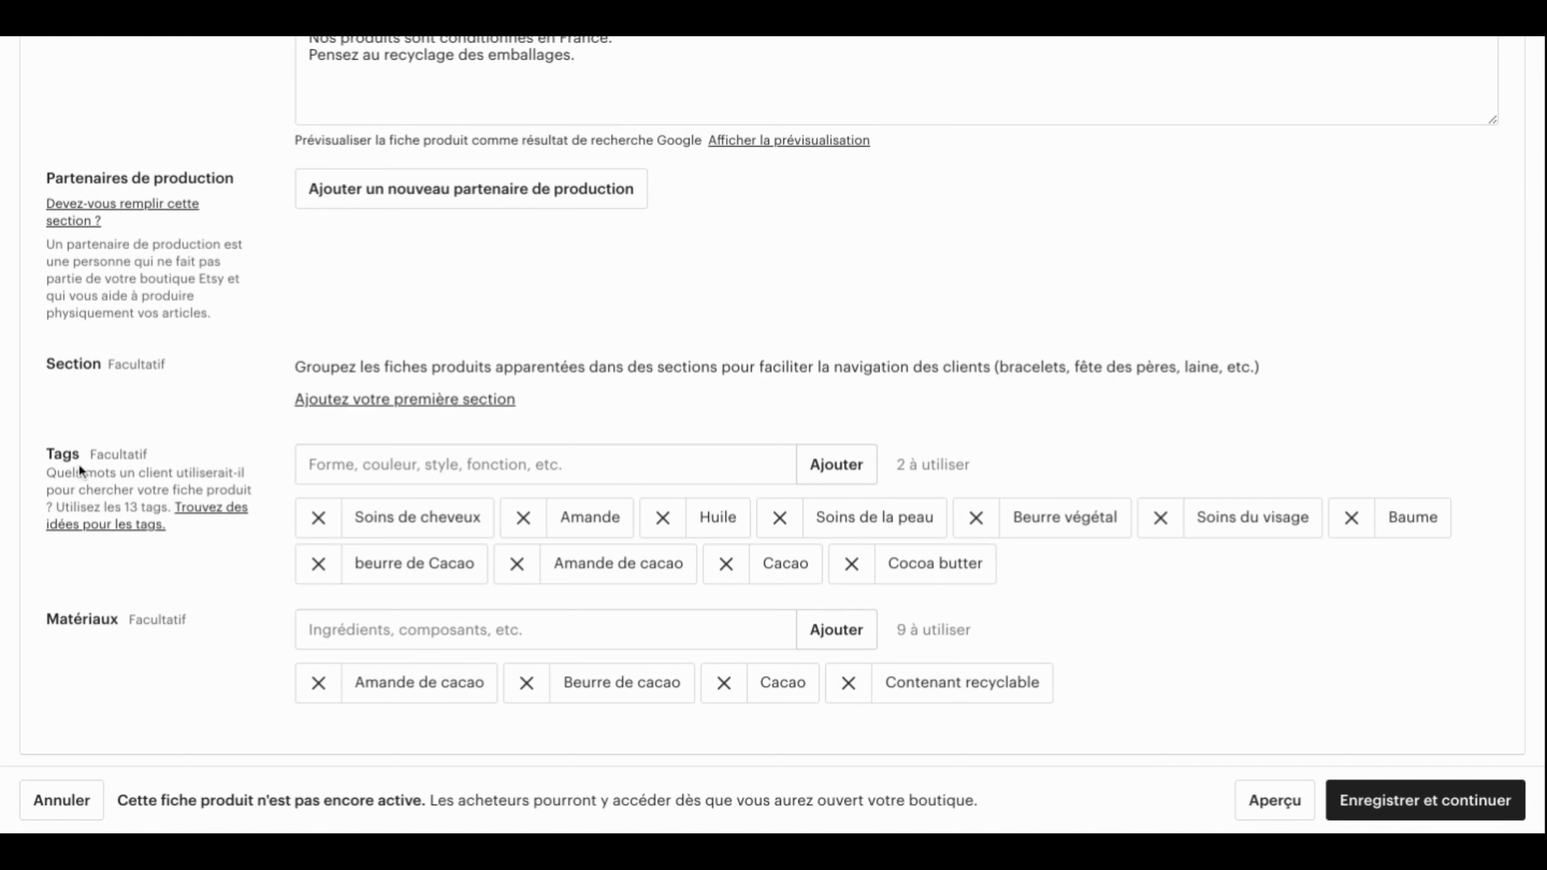
scroll(82, 467, down, 2)
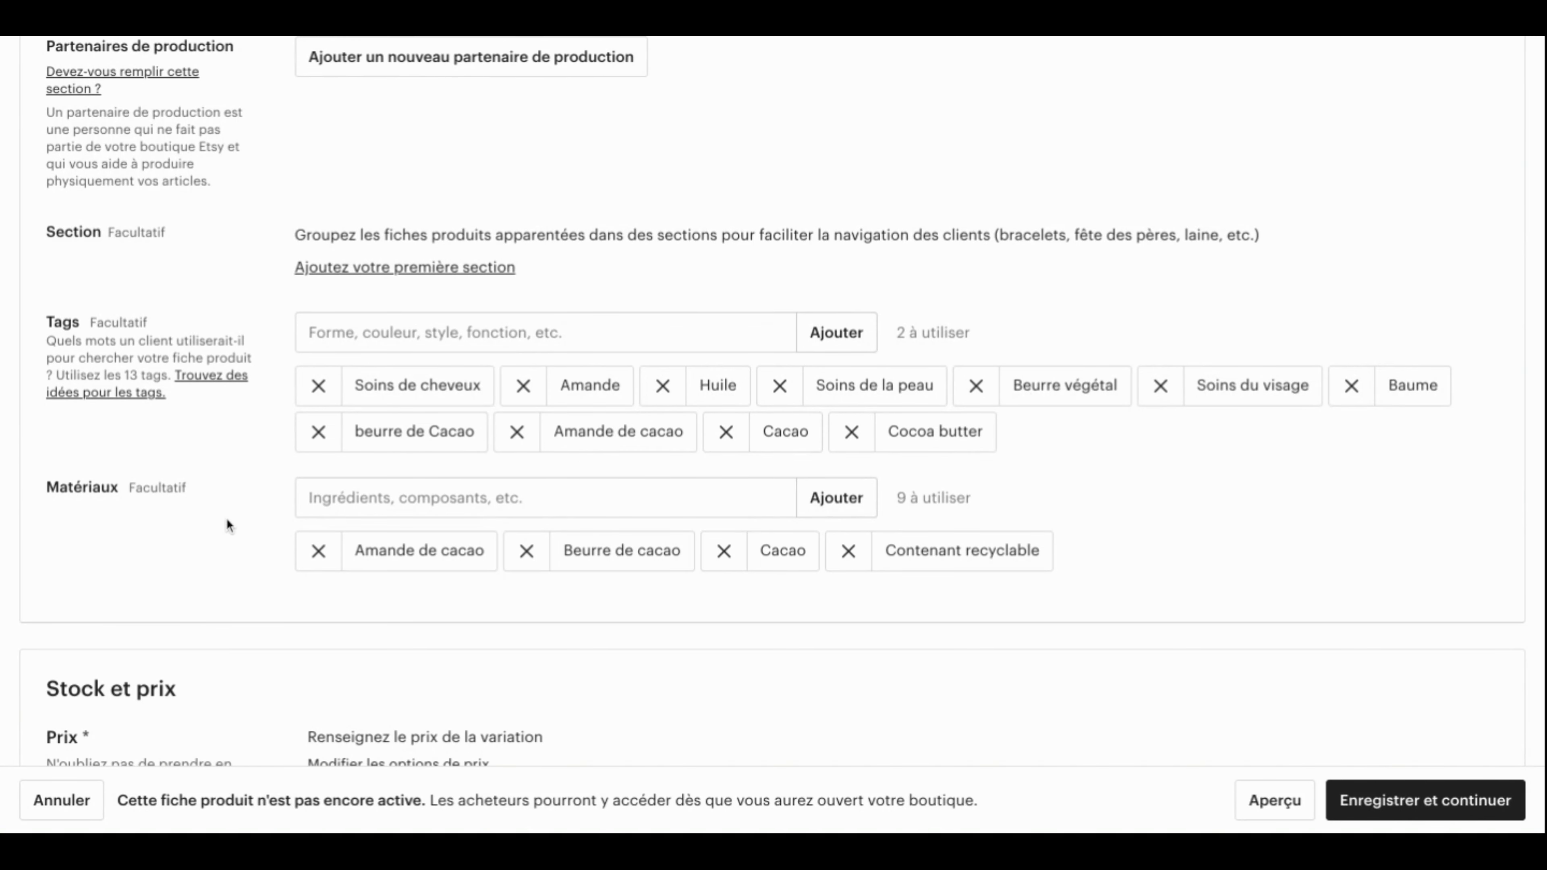
scroll(226, 520, down, 2)
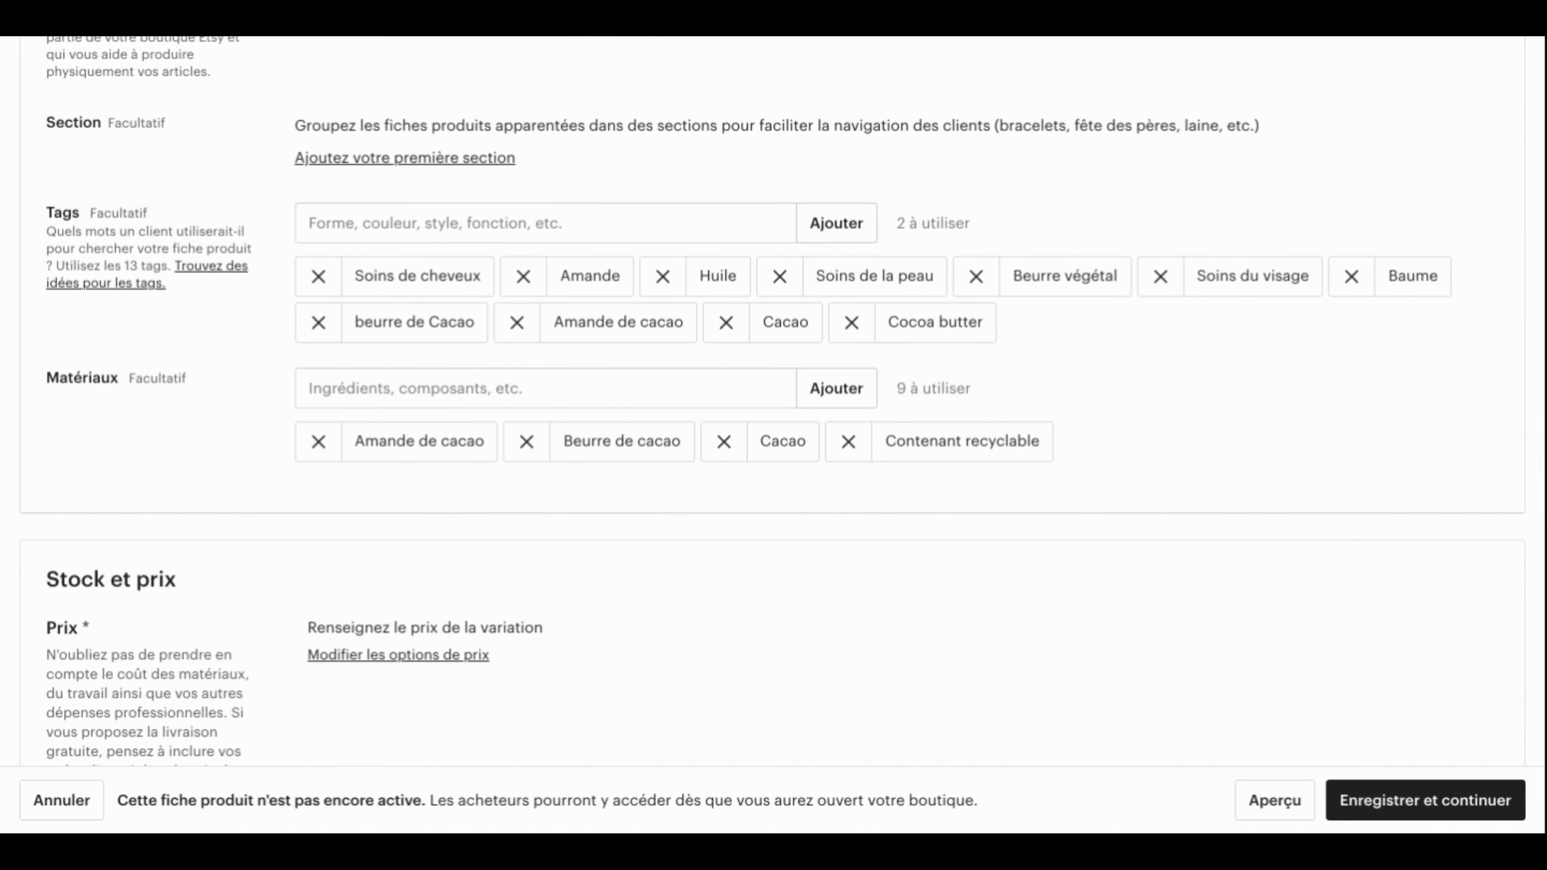
scroll(307, 421, down, 2)
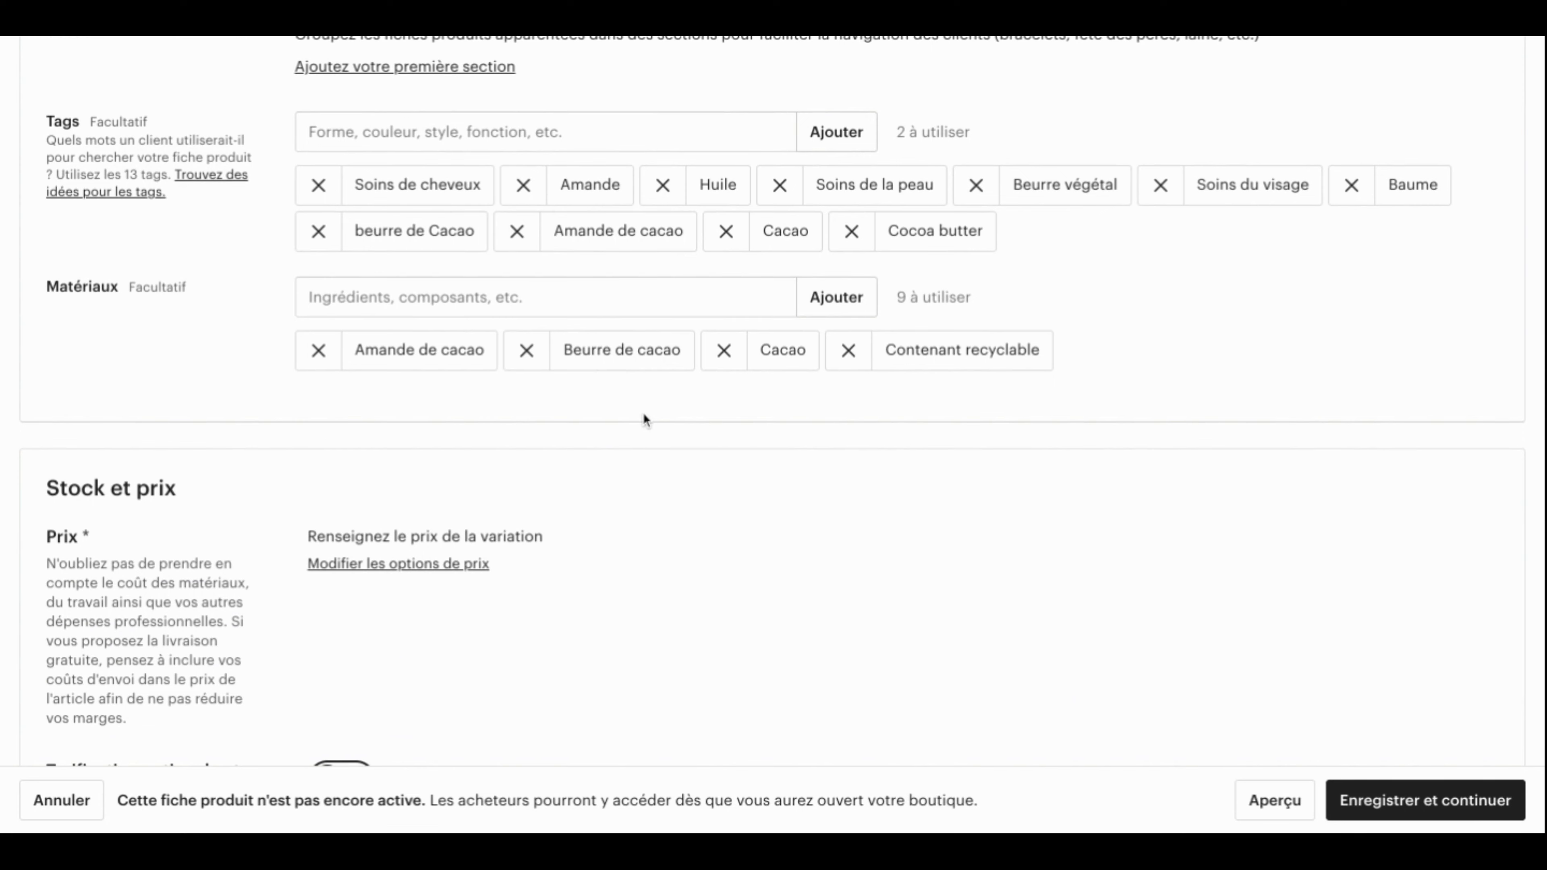
Step: Check the price, domestic and international pricing, quantity, reference, volume variations, personalisation and delivery settings
scroll(782, 402, down, 6)
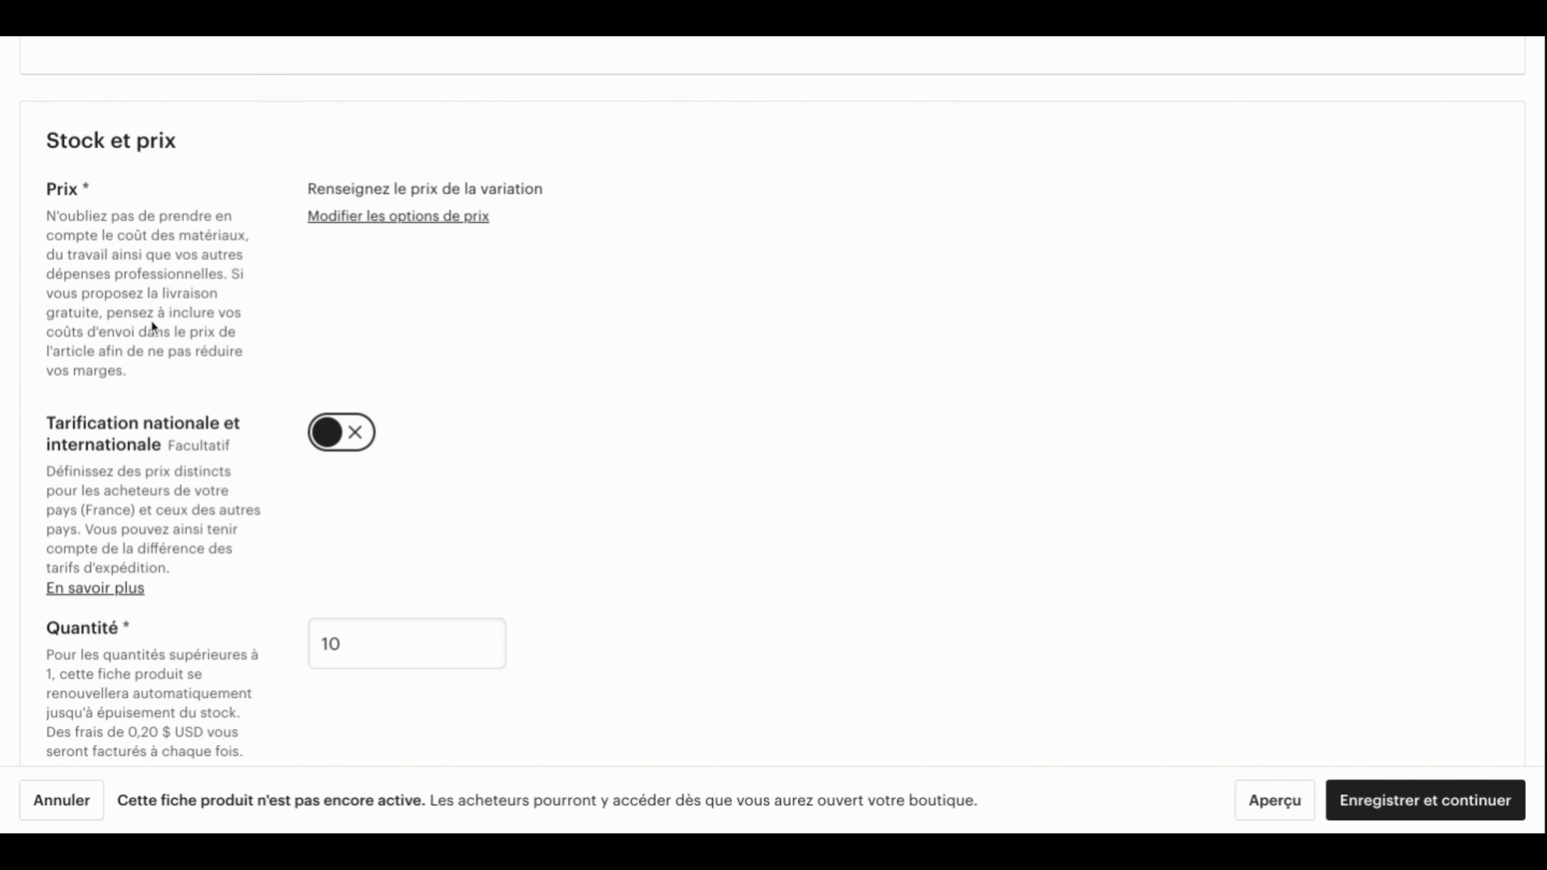
scroll(151, 324, down, 4)
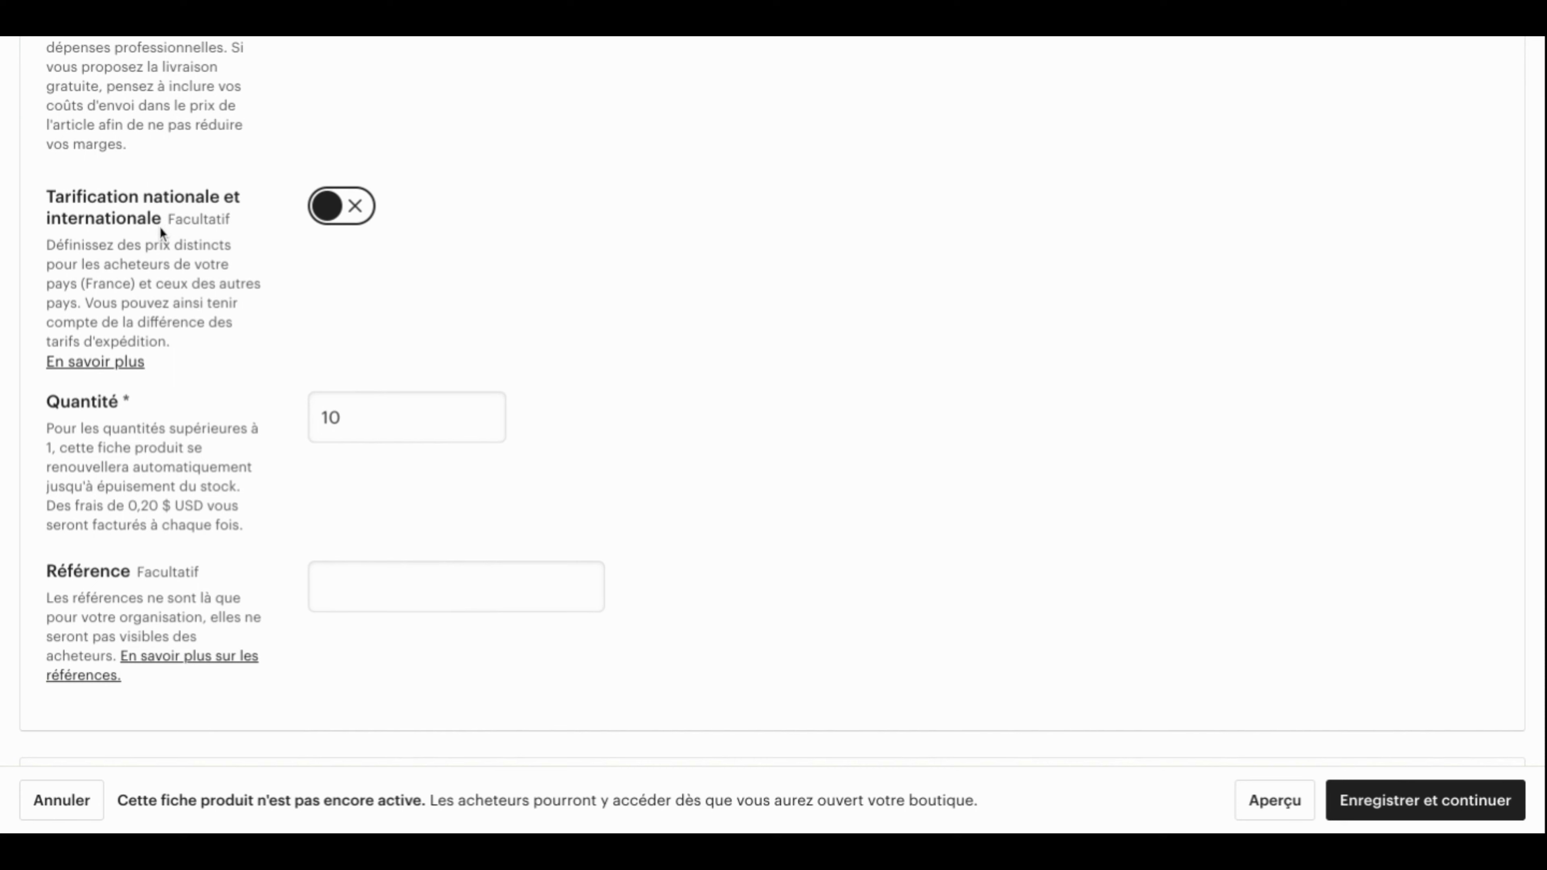
scroll(159, 226, down, 2)
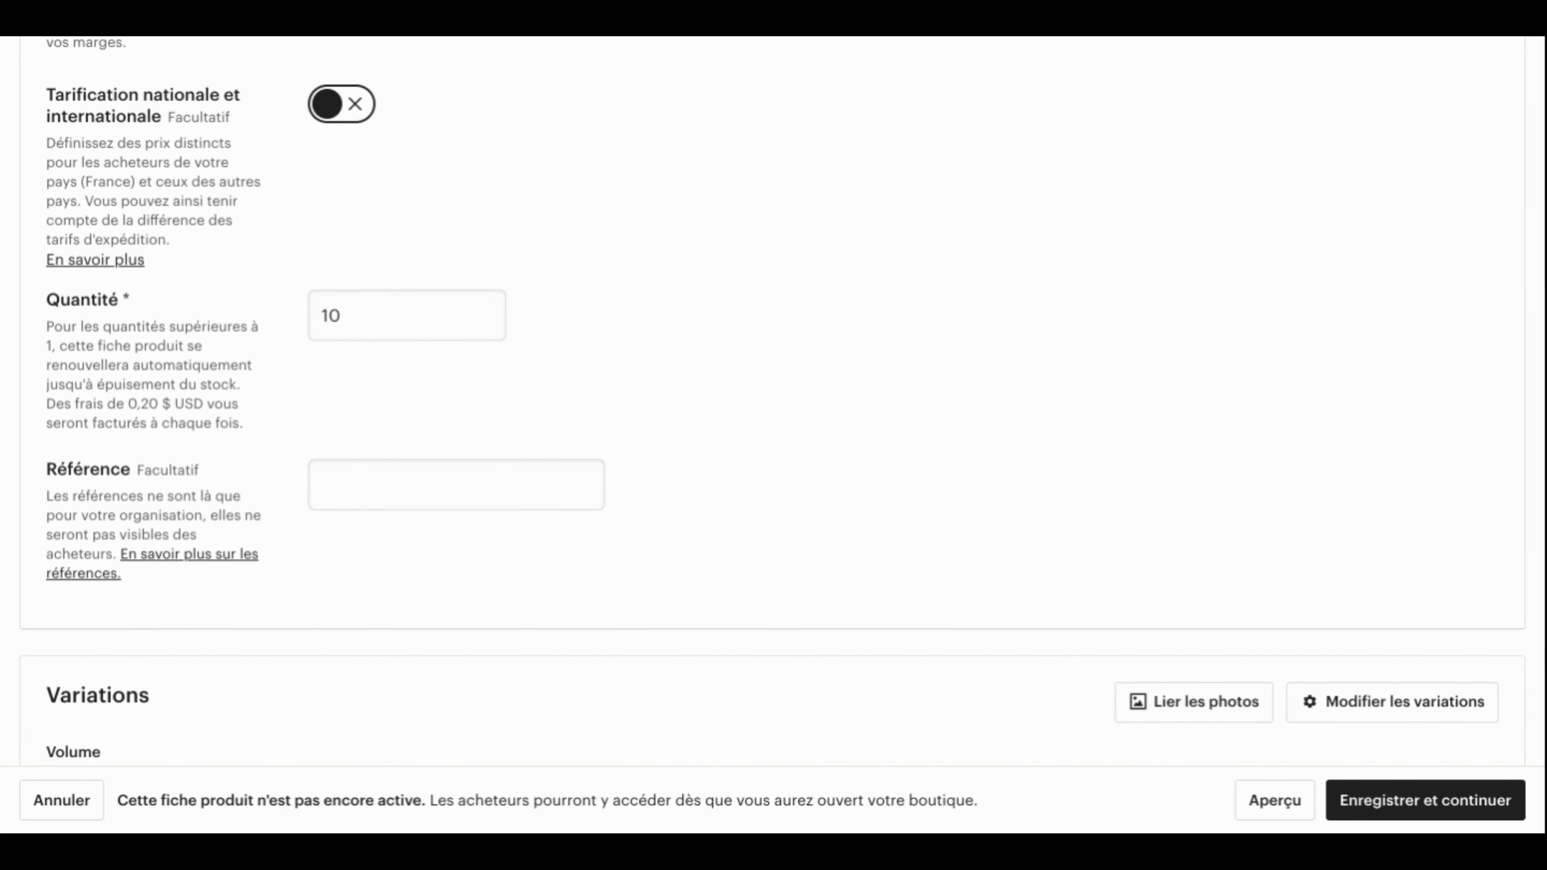
scroll(136, 263, down, 2)
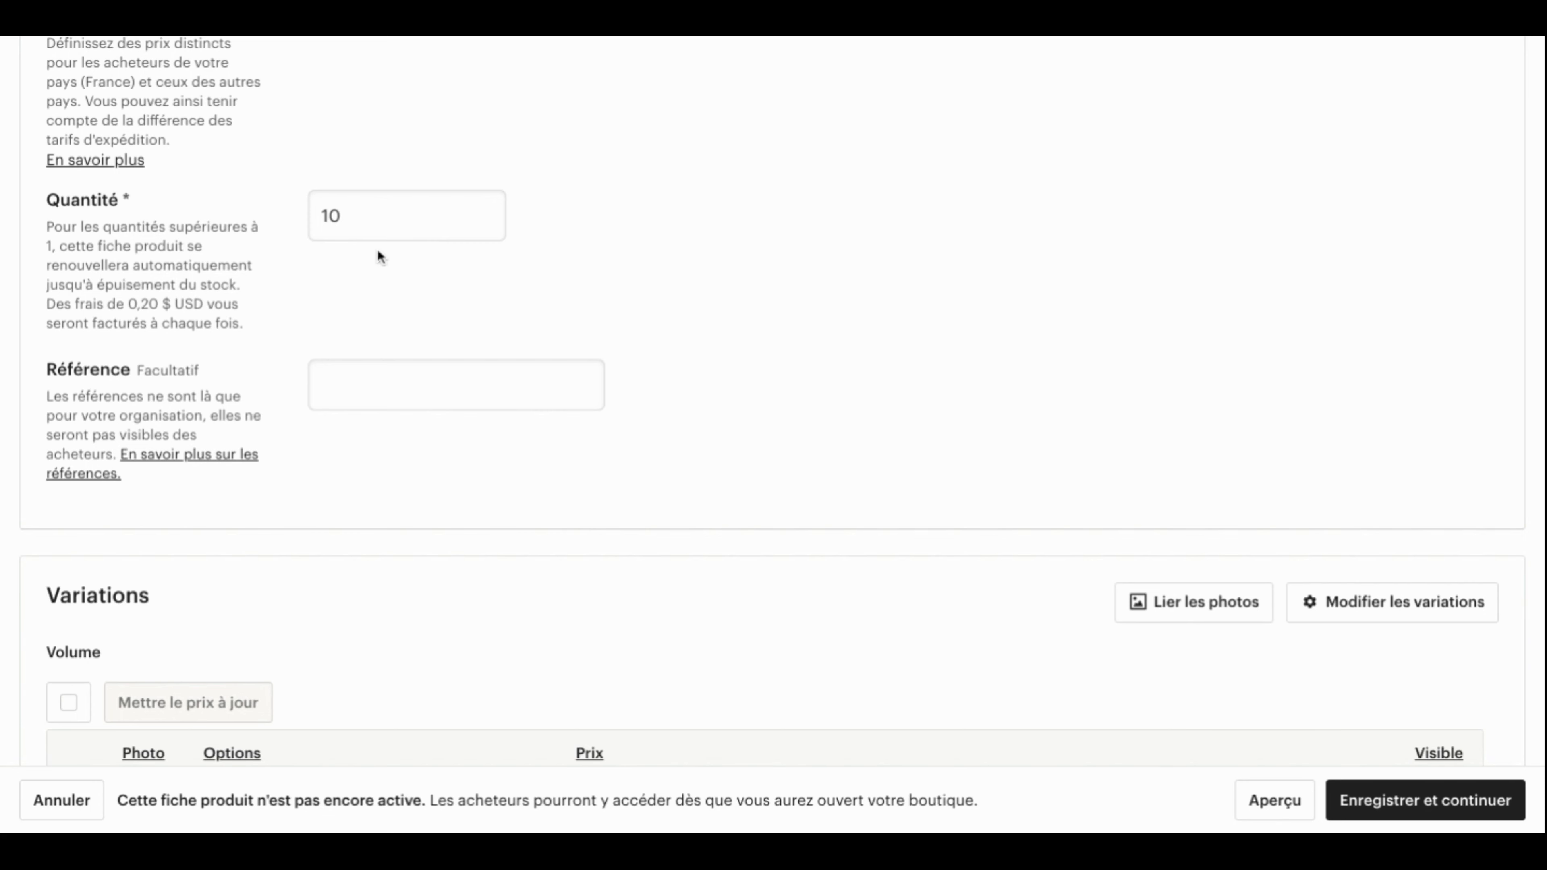
scroll(377, 250, down, 3)
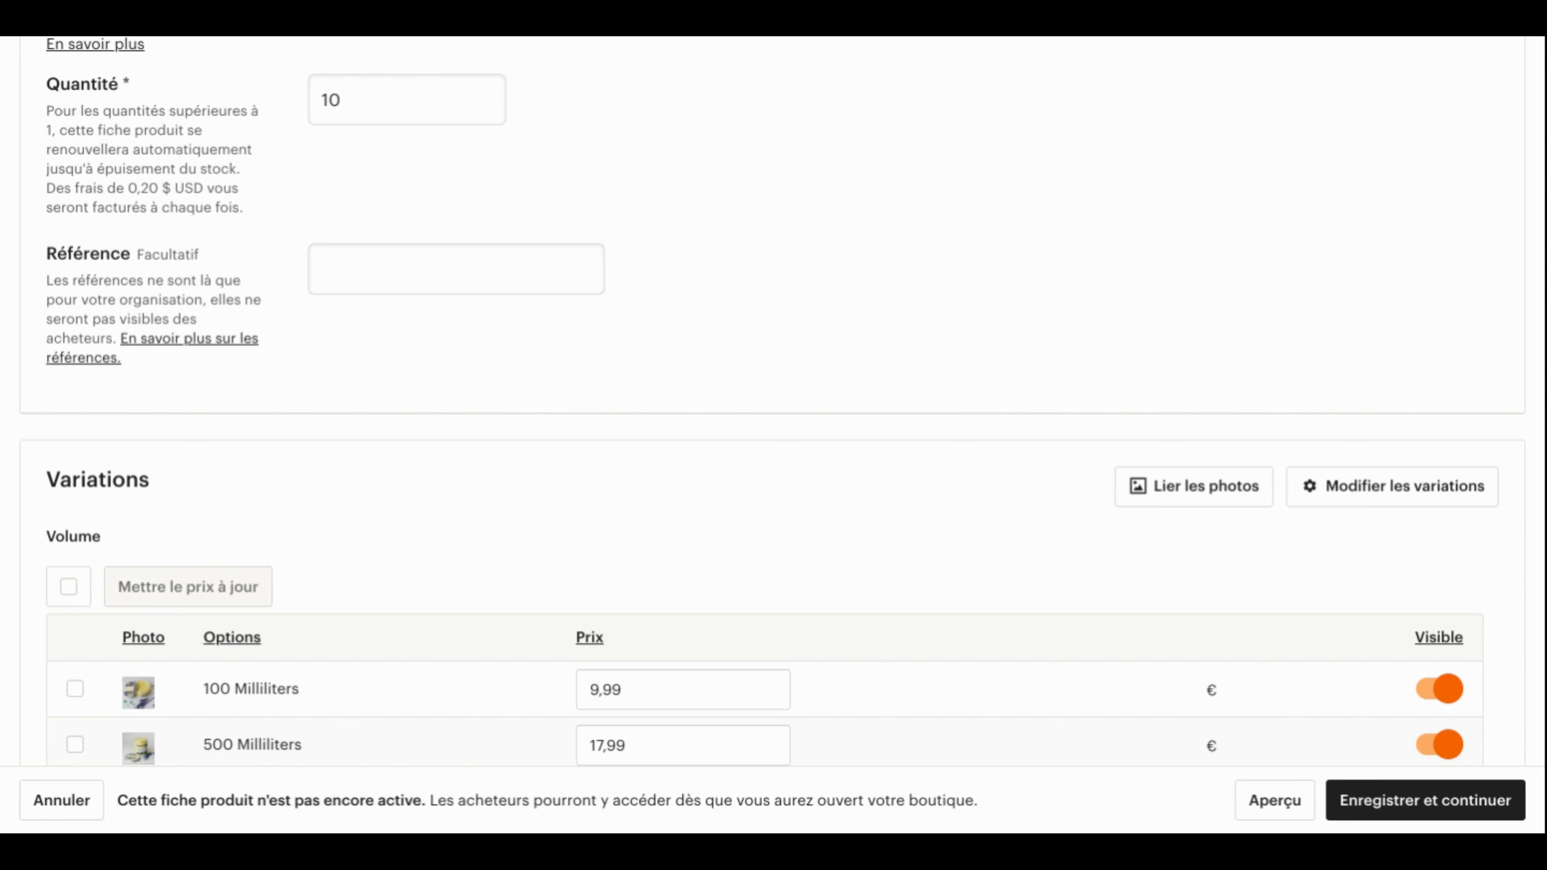
scroll(782, 401, down, 3)
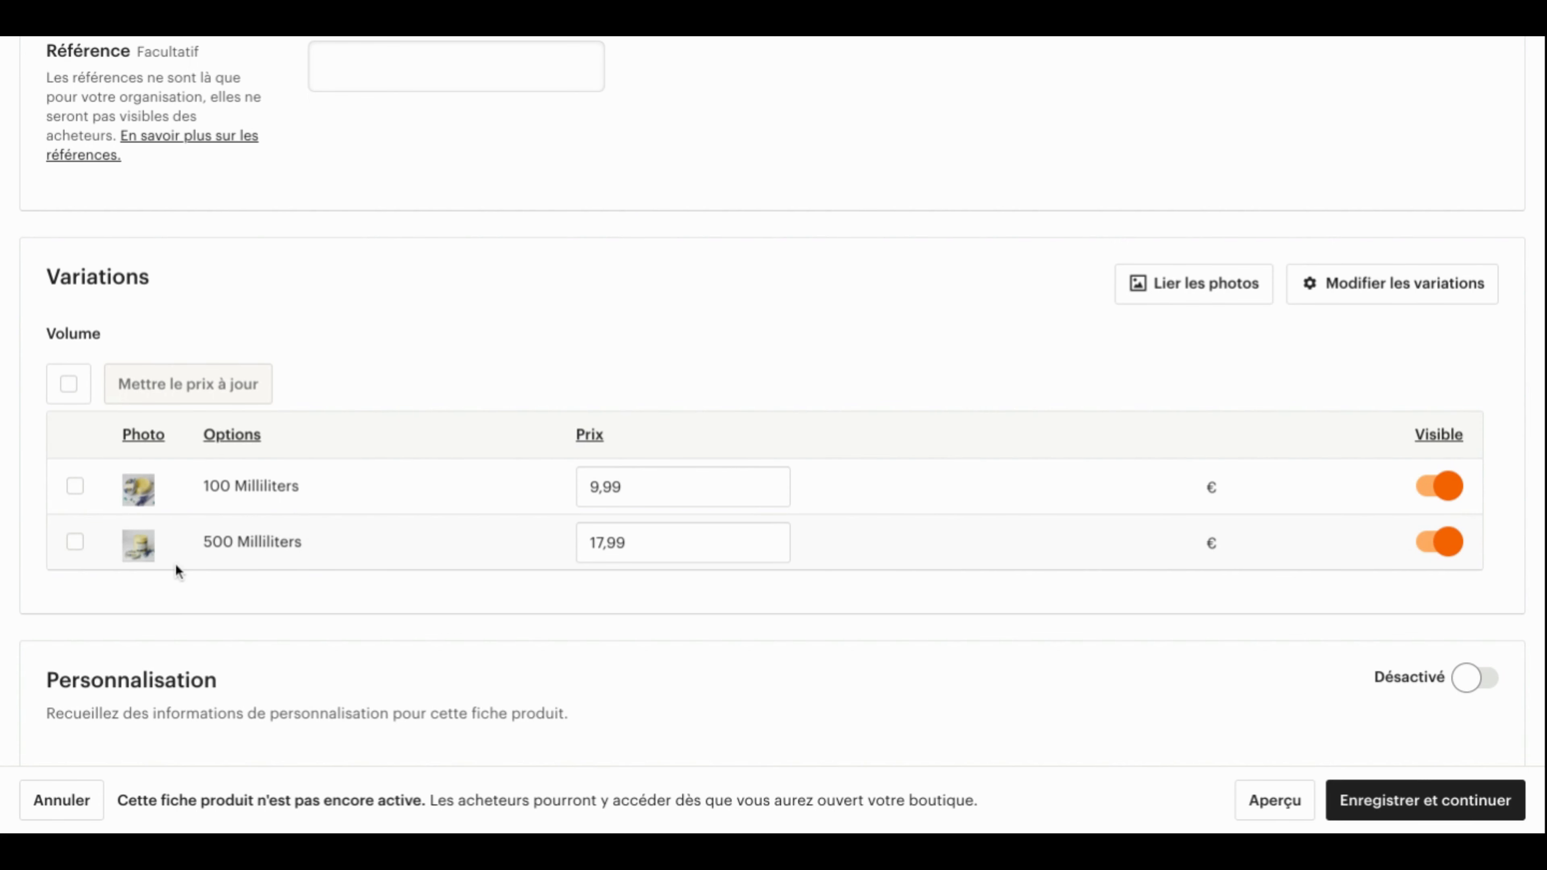
scroll(393, 584, down, 3)
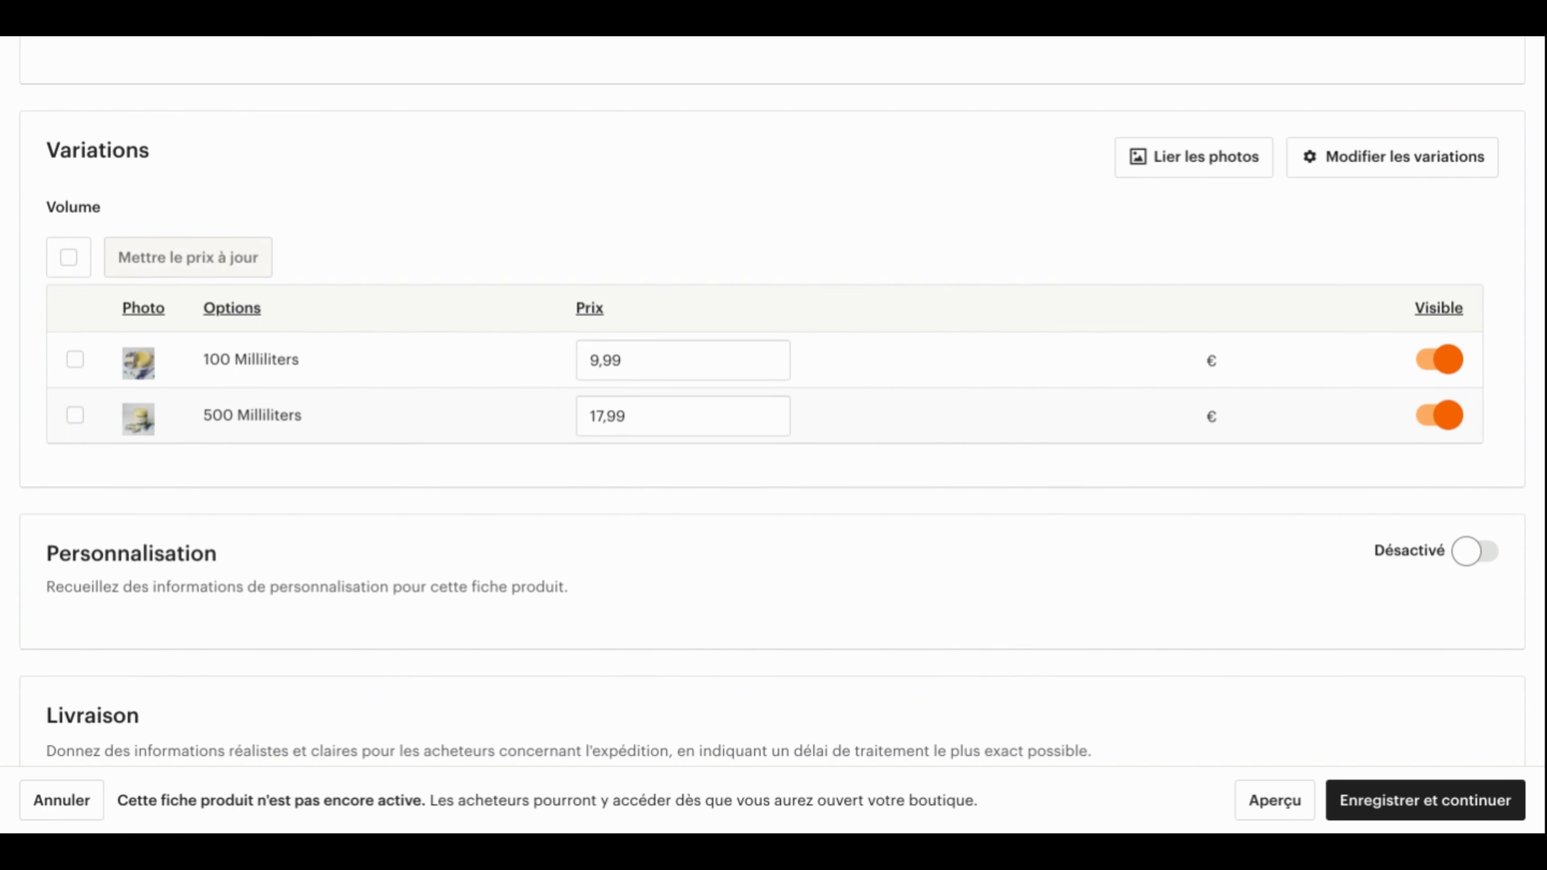
scroll(773, 402, down, 10)
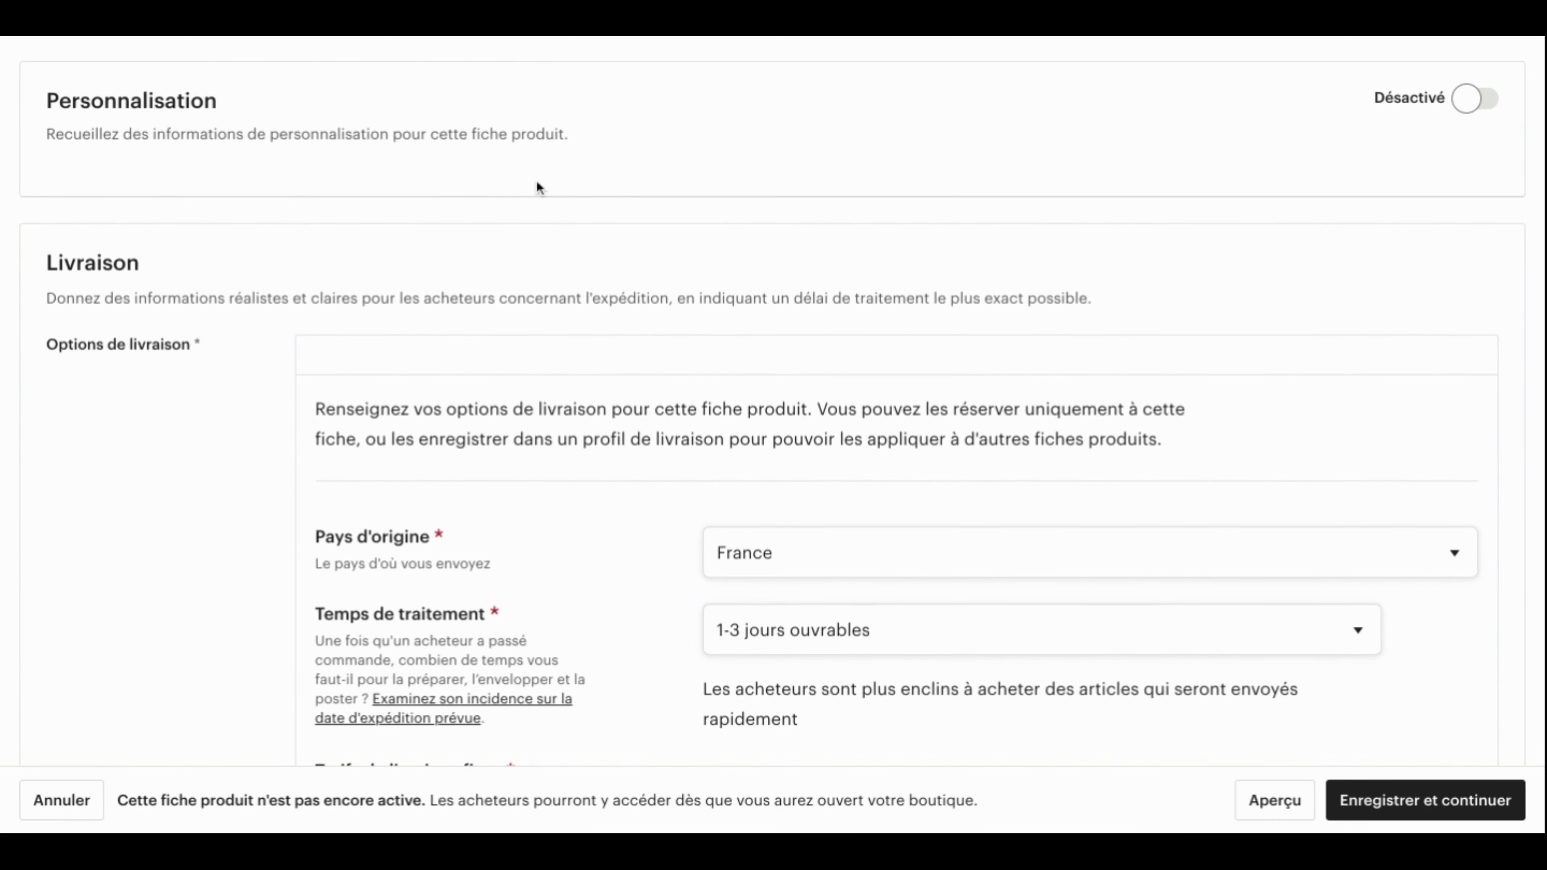
Step: Examine the delivery settings, from country of origin, processing time and fixed rates for France to shipping upgrades and the shipping cost preview
scroll(537, 182, up, 3)
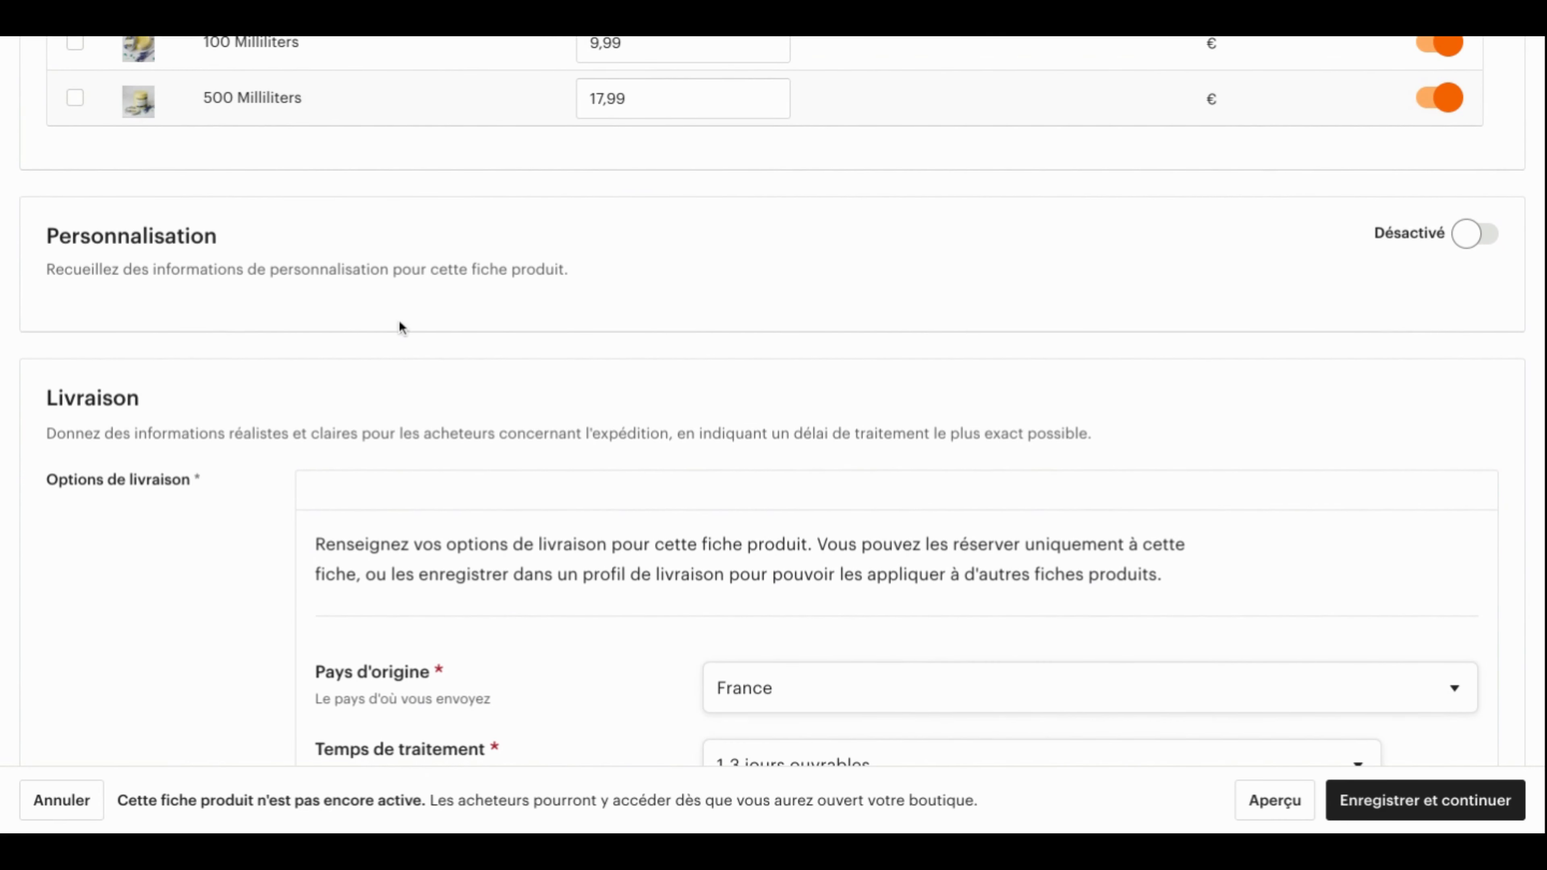
scroll(399, 322, down, 4)
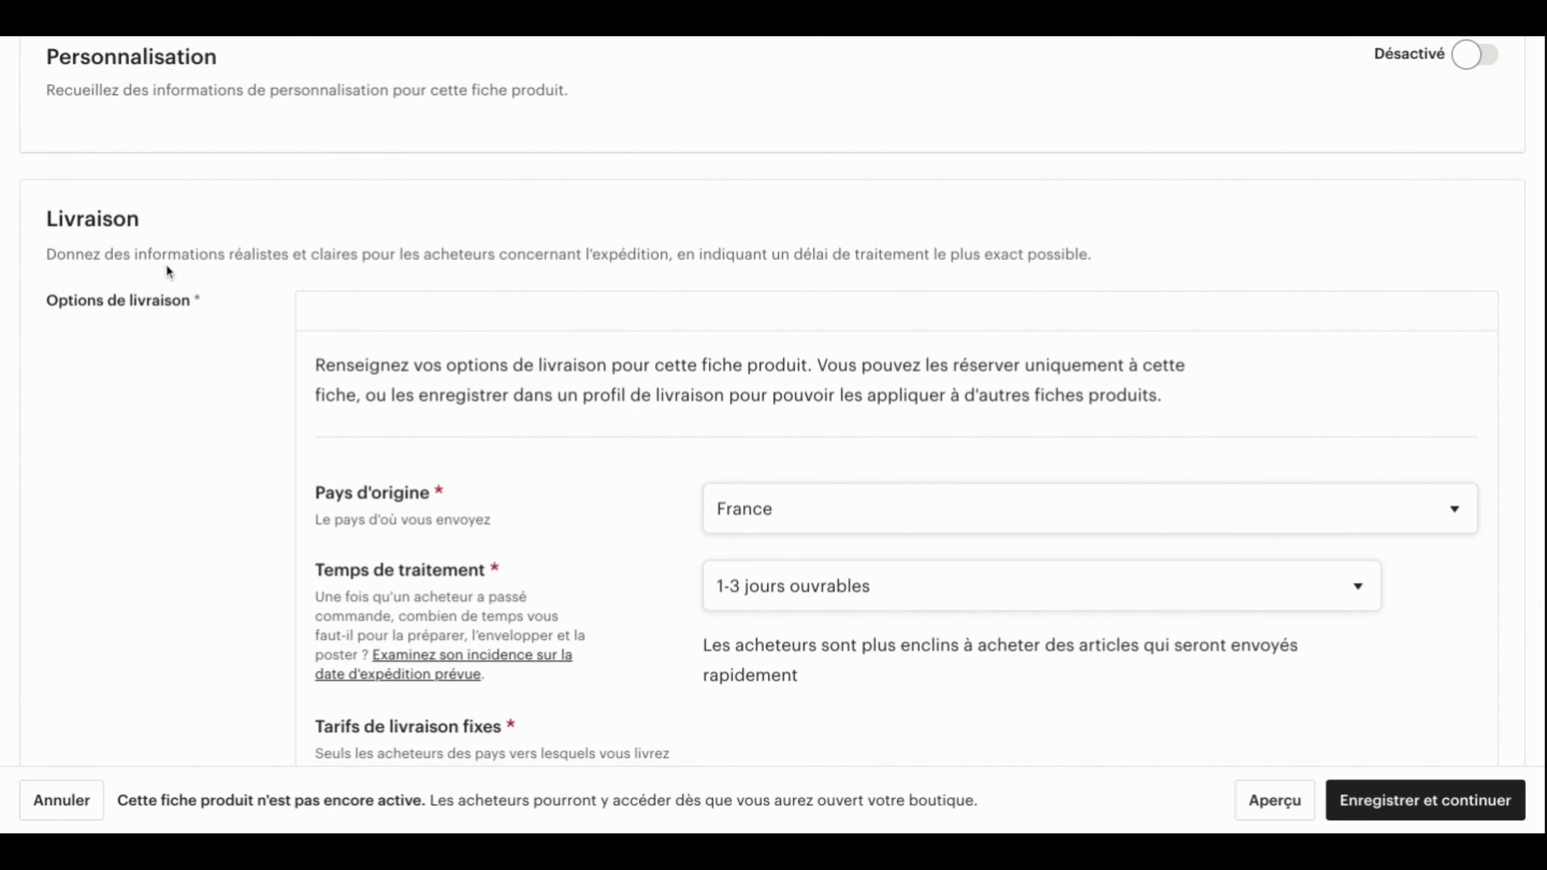
scroll(124, 440, down, 4)
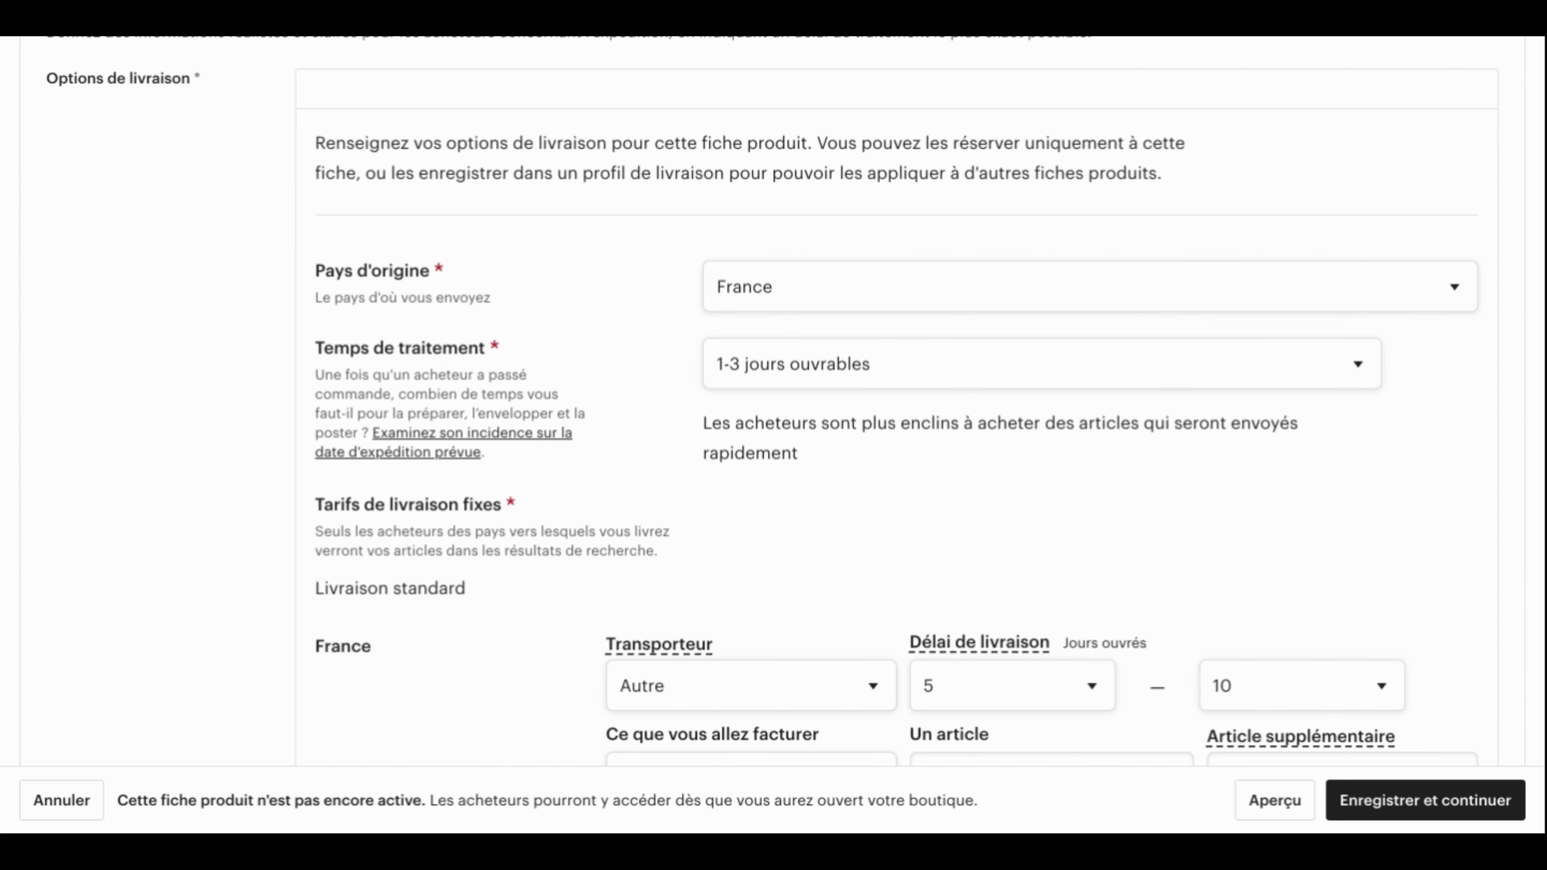
scroll(404, 379, down, 4)
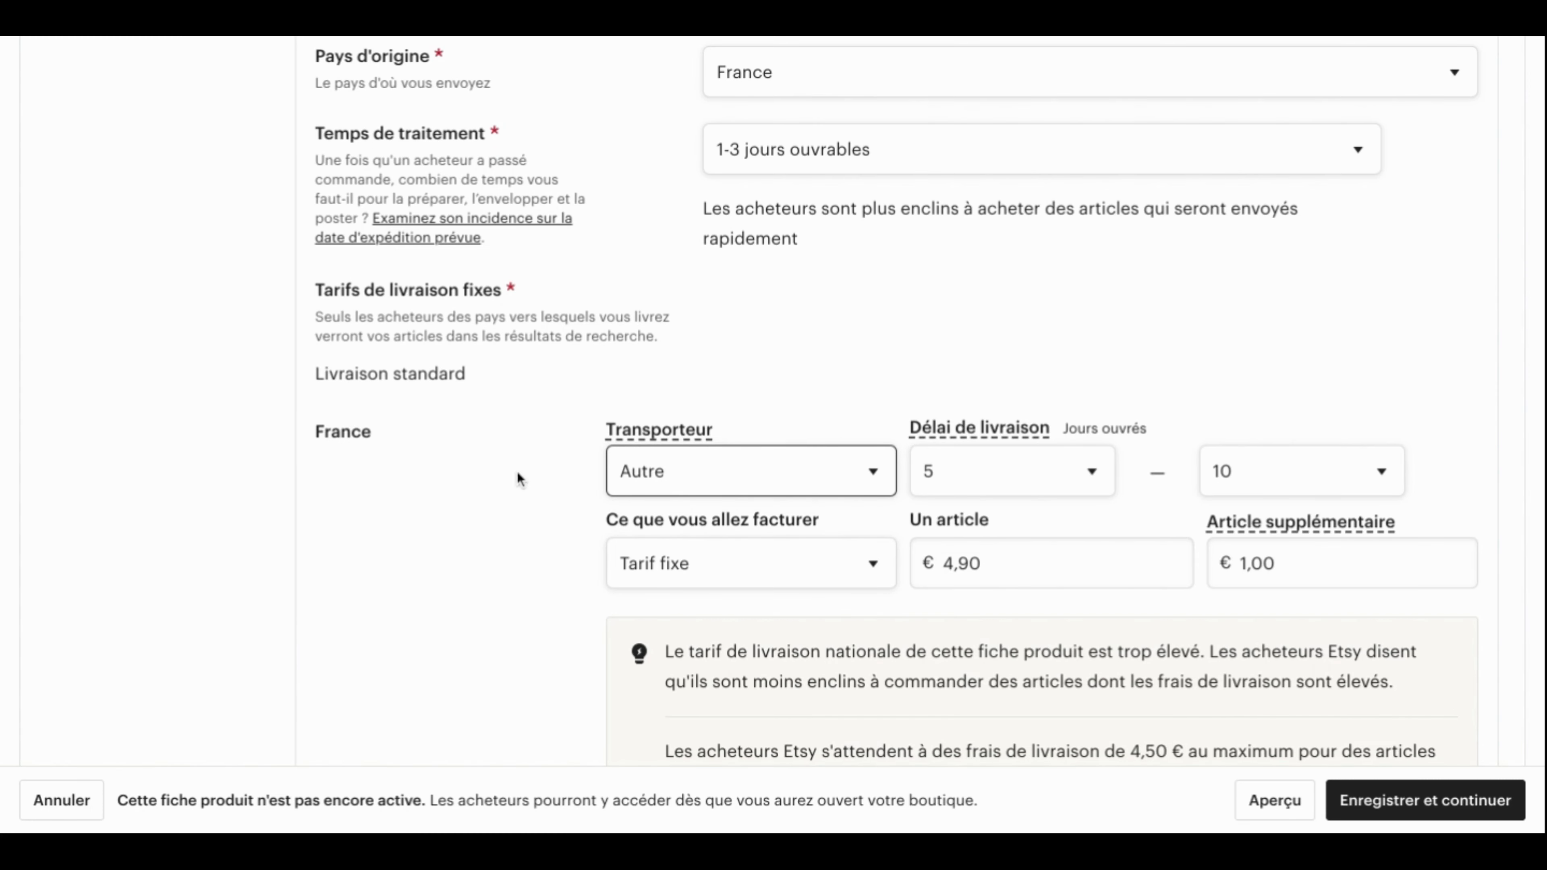
scroll(443, 563, down, 3)
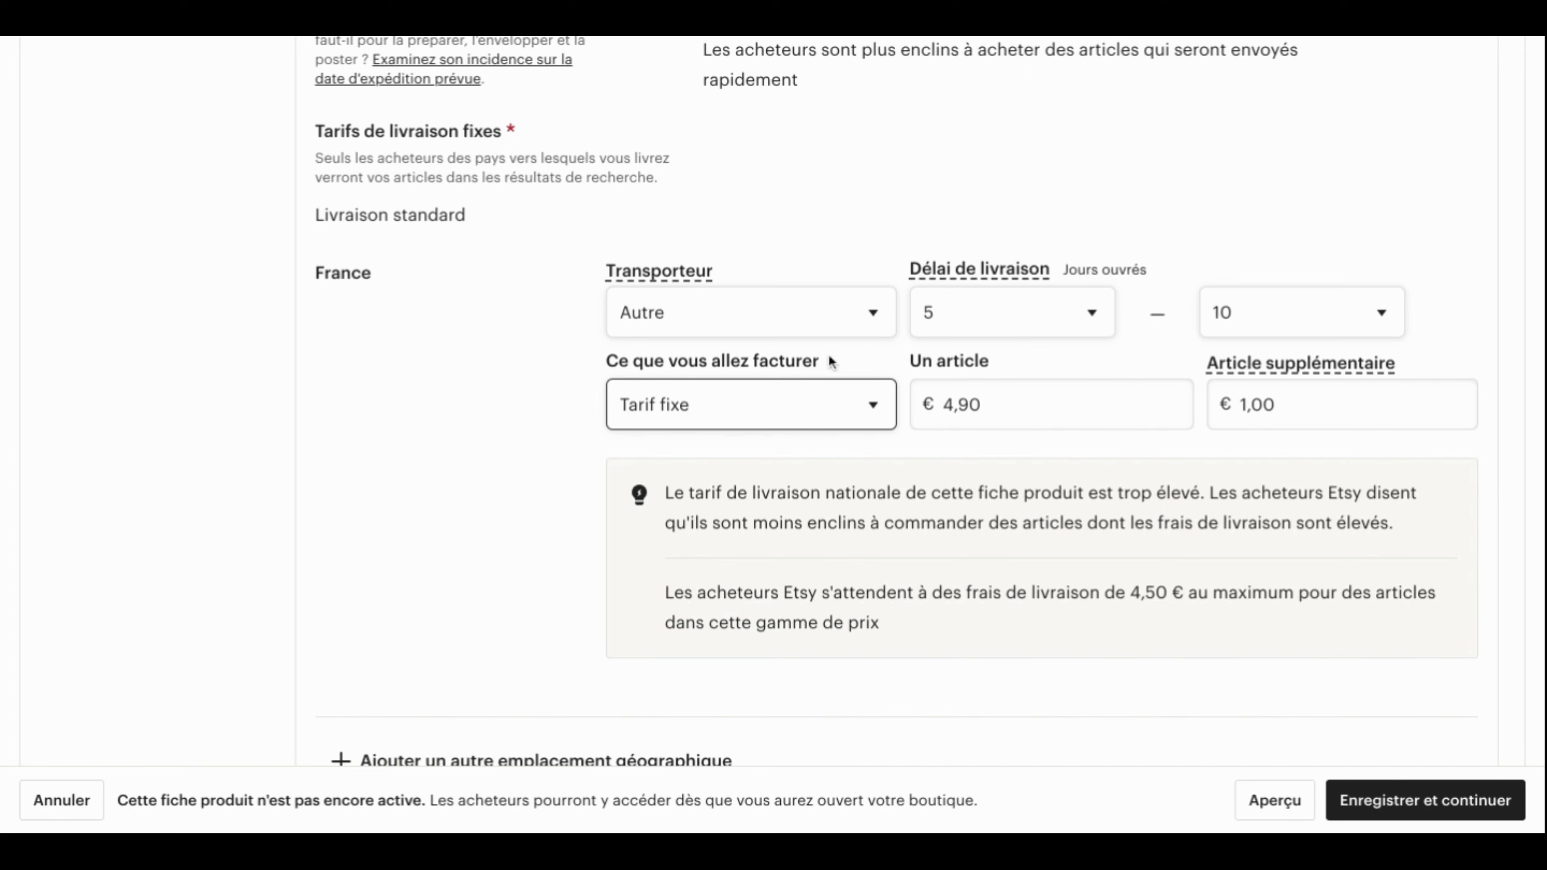
mouse_move(1240, 364)
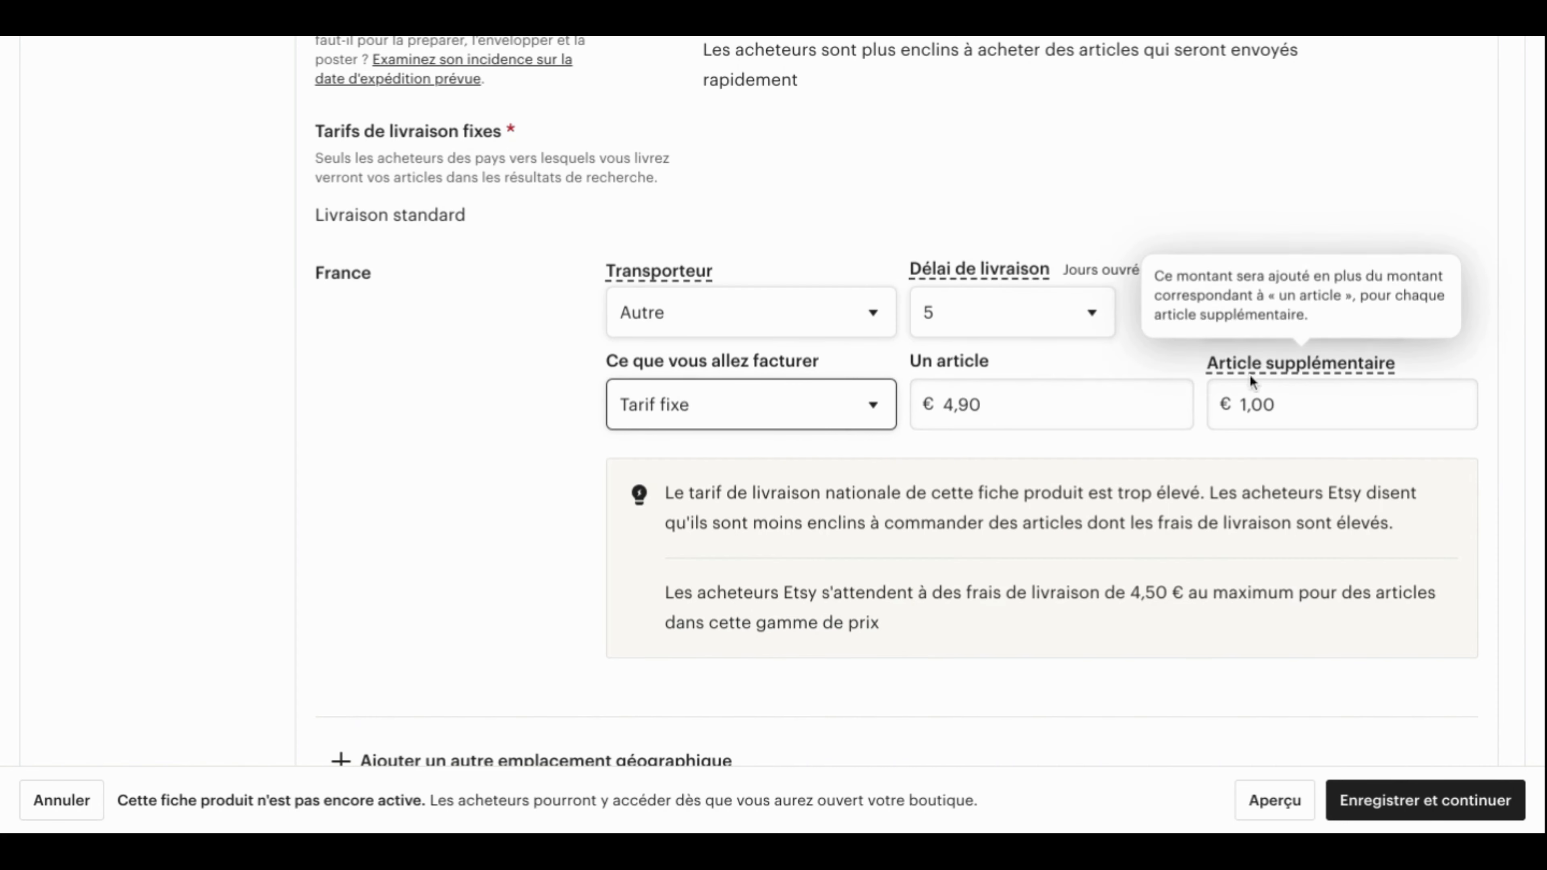
scroll(390, 554, down, 6)
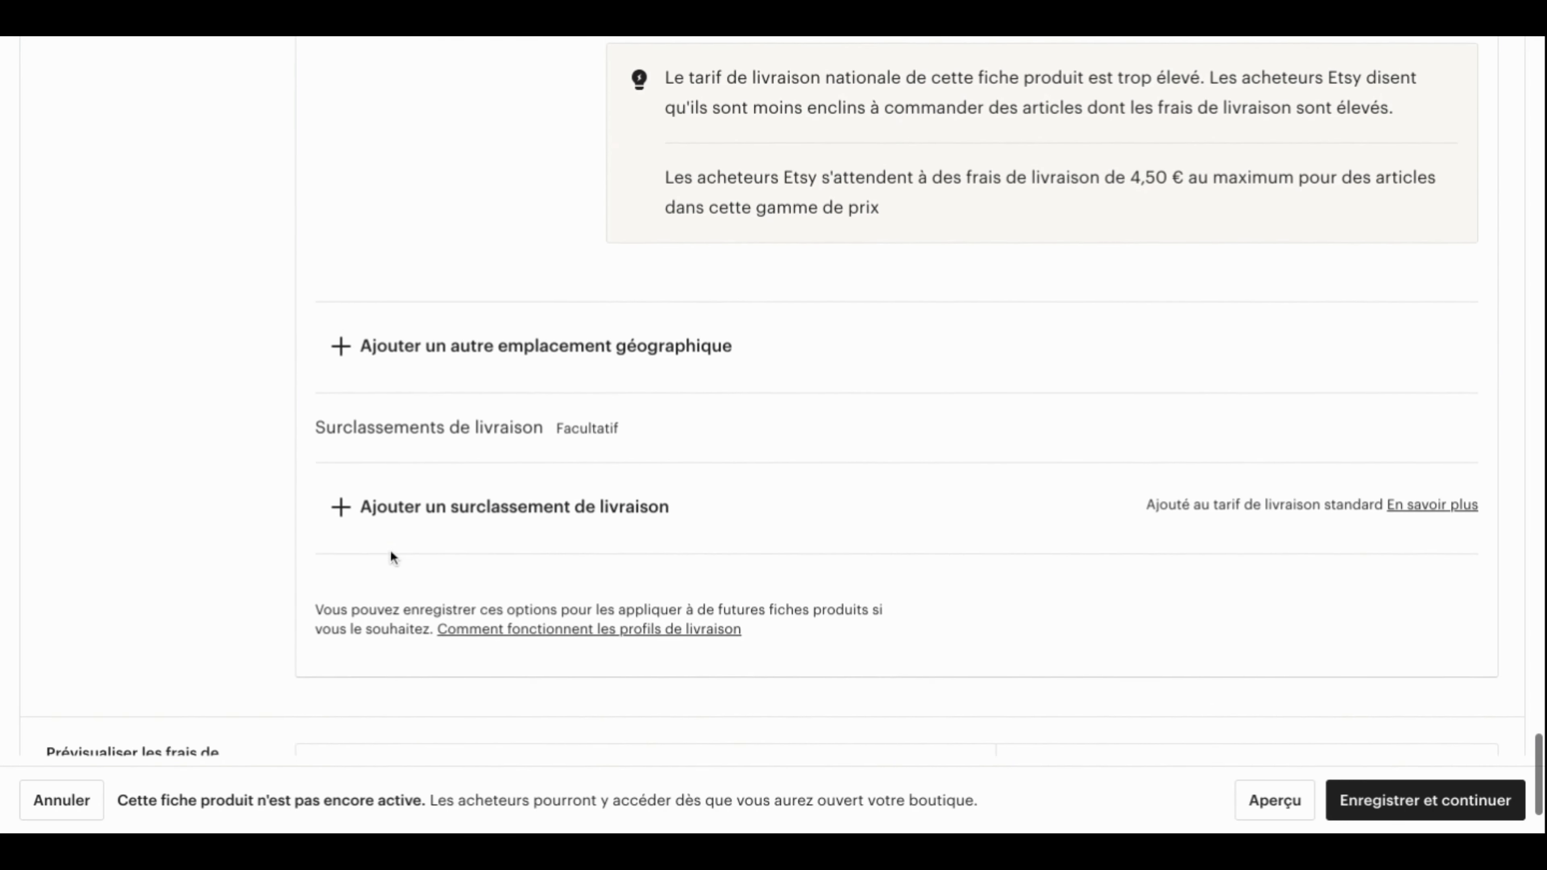
scroll(874, 239, up, 1)
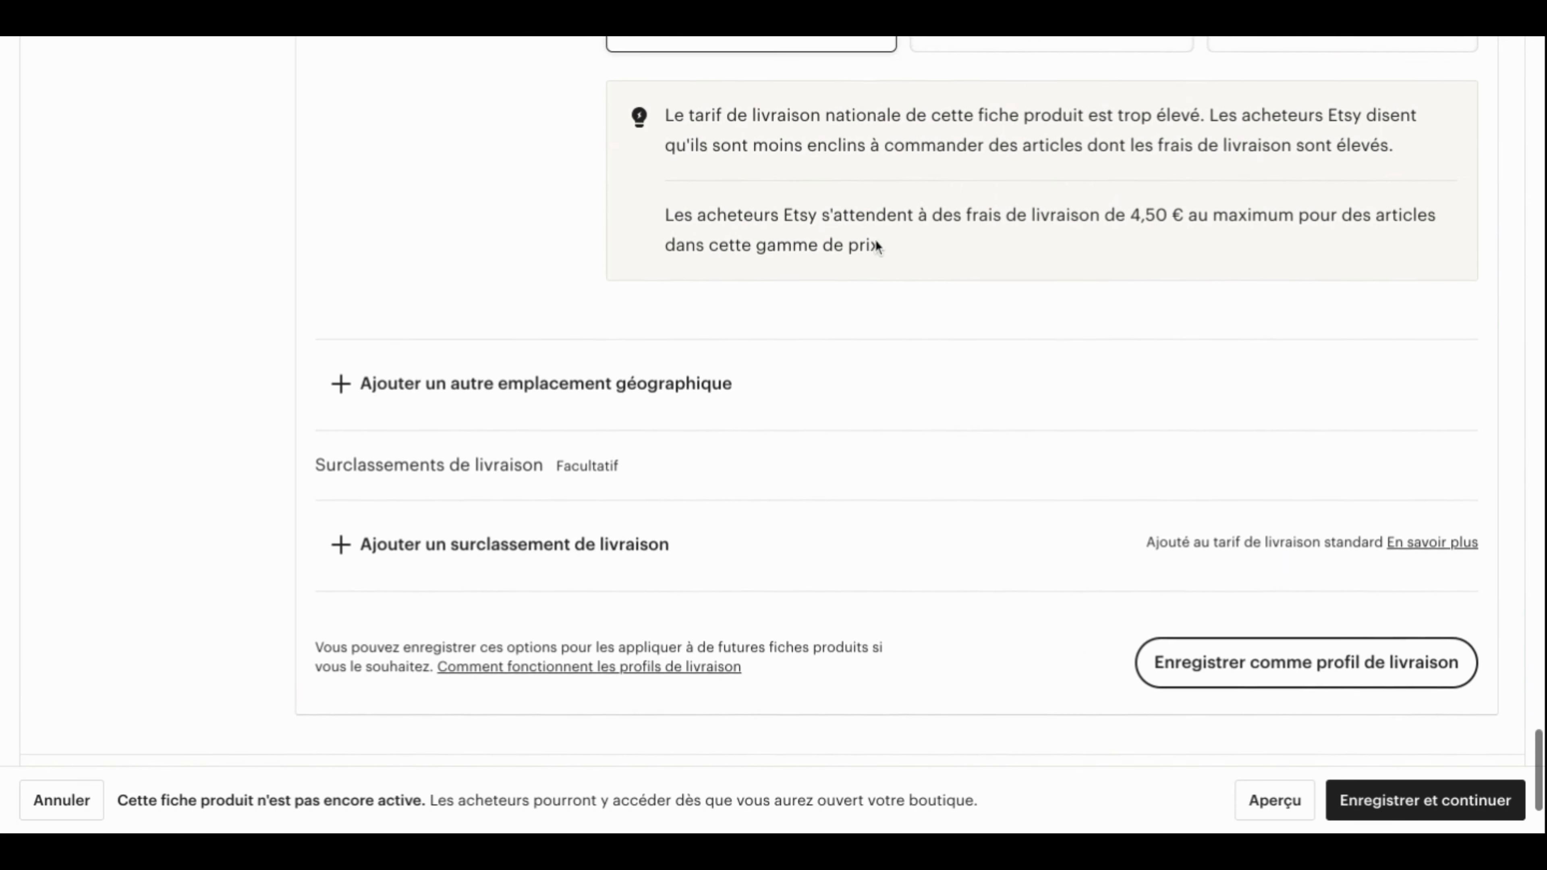
scroll(875, 239, up, 1)
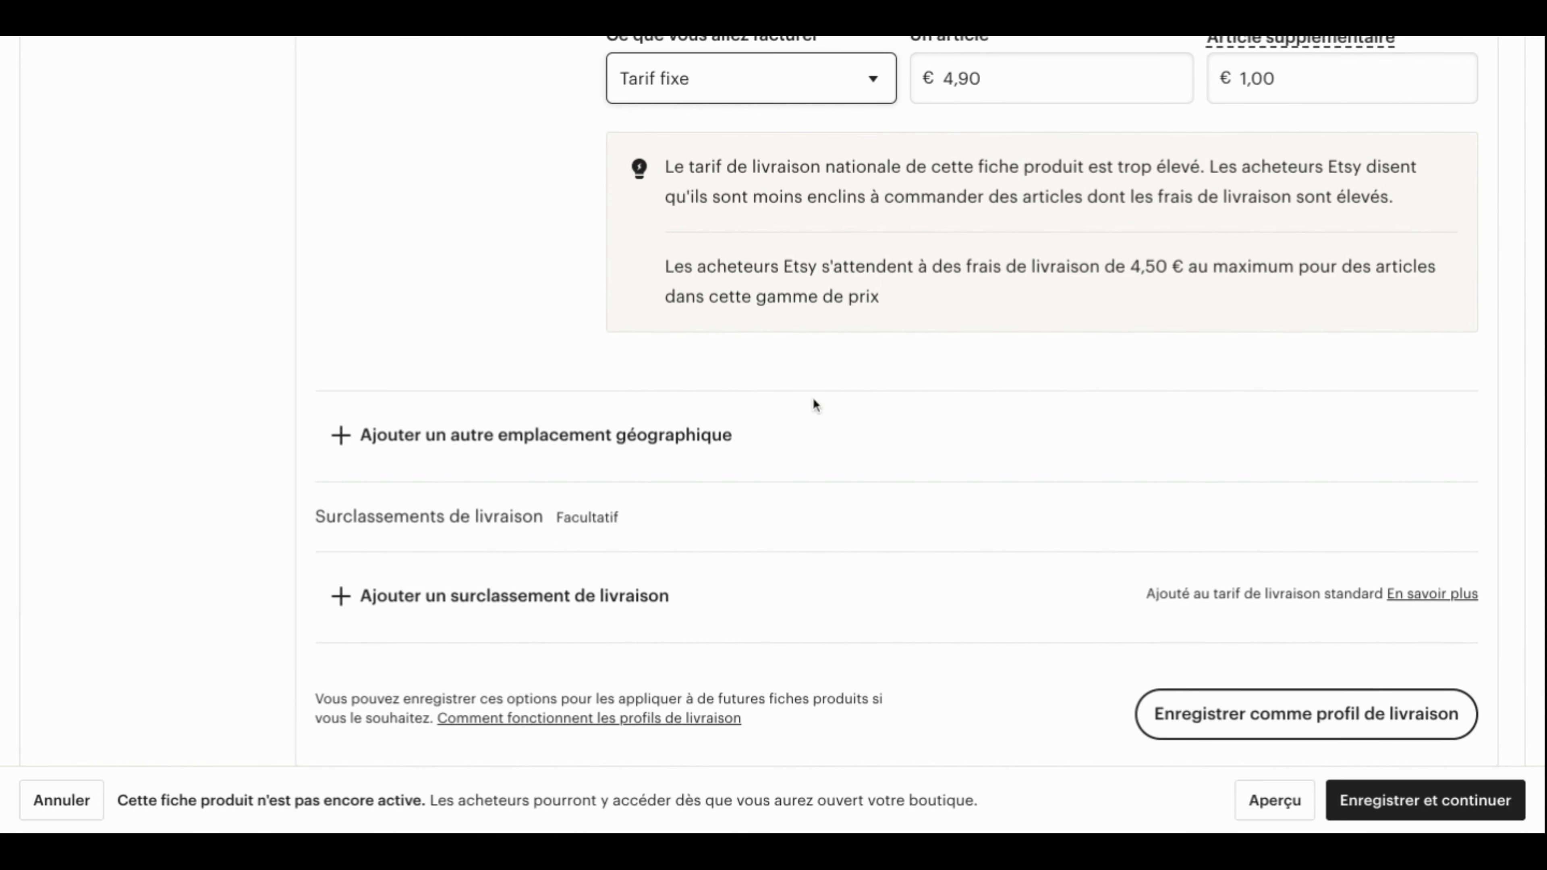
scroll(791, 461, down, 4)
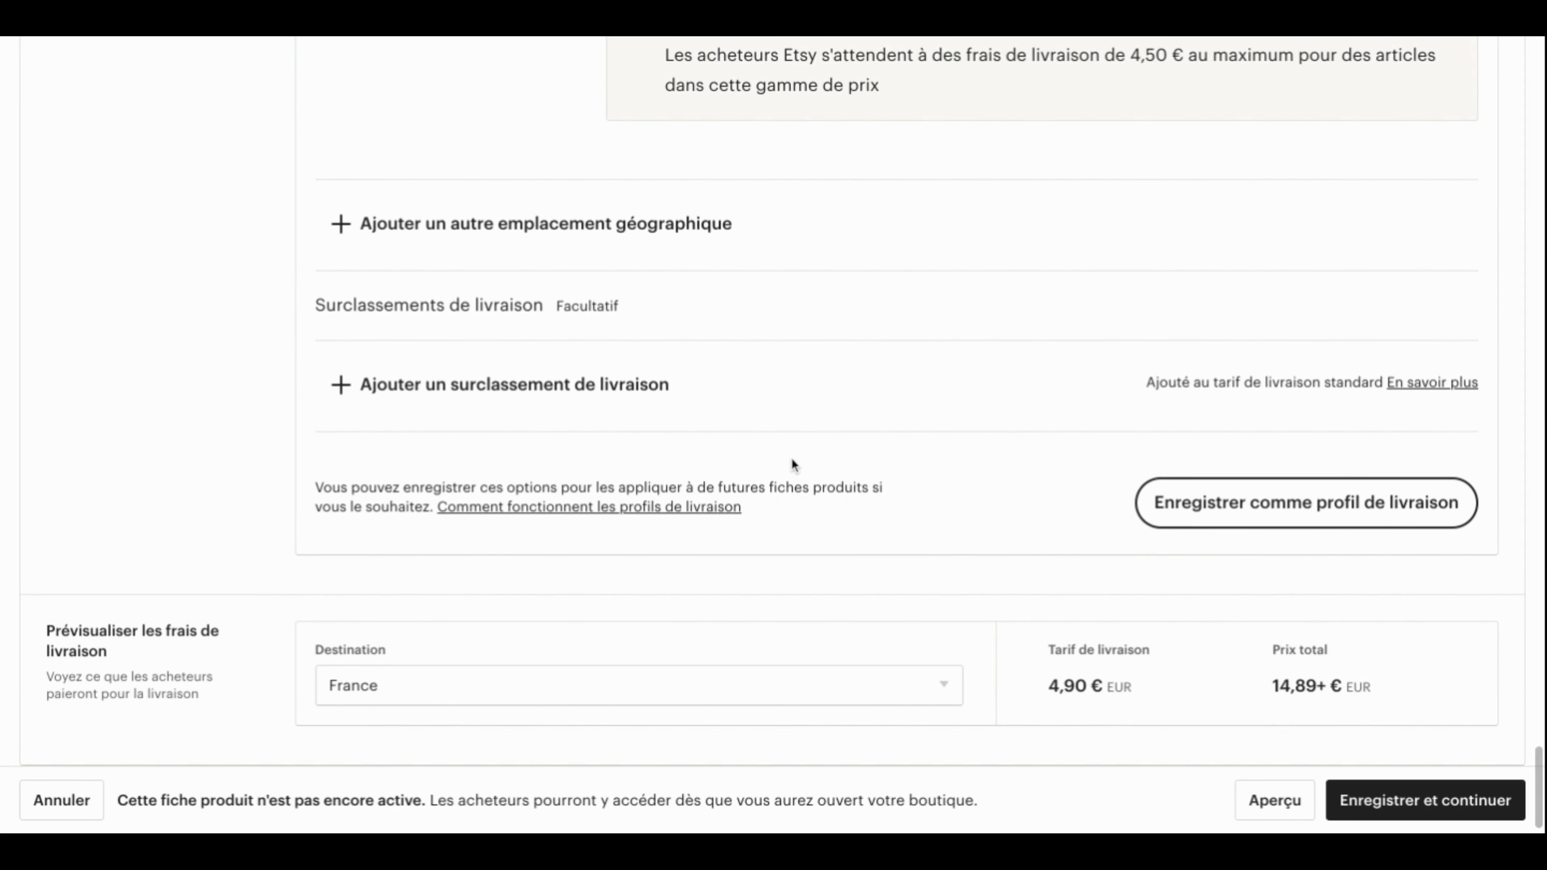
scroll(1337, 698, down, 1)
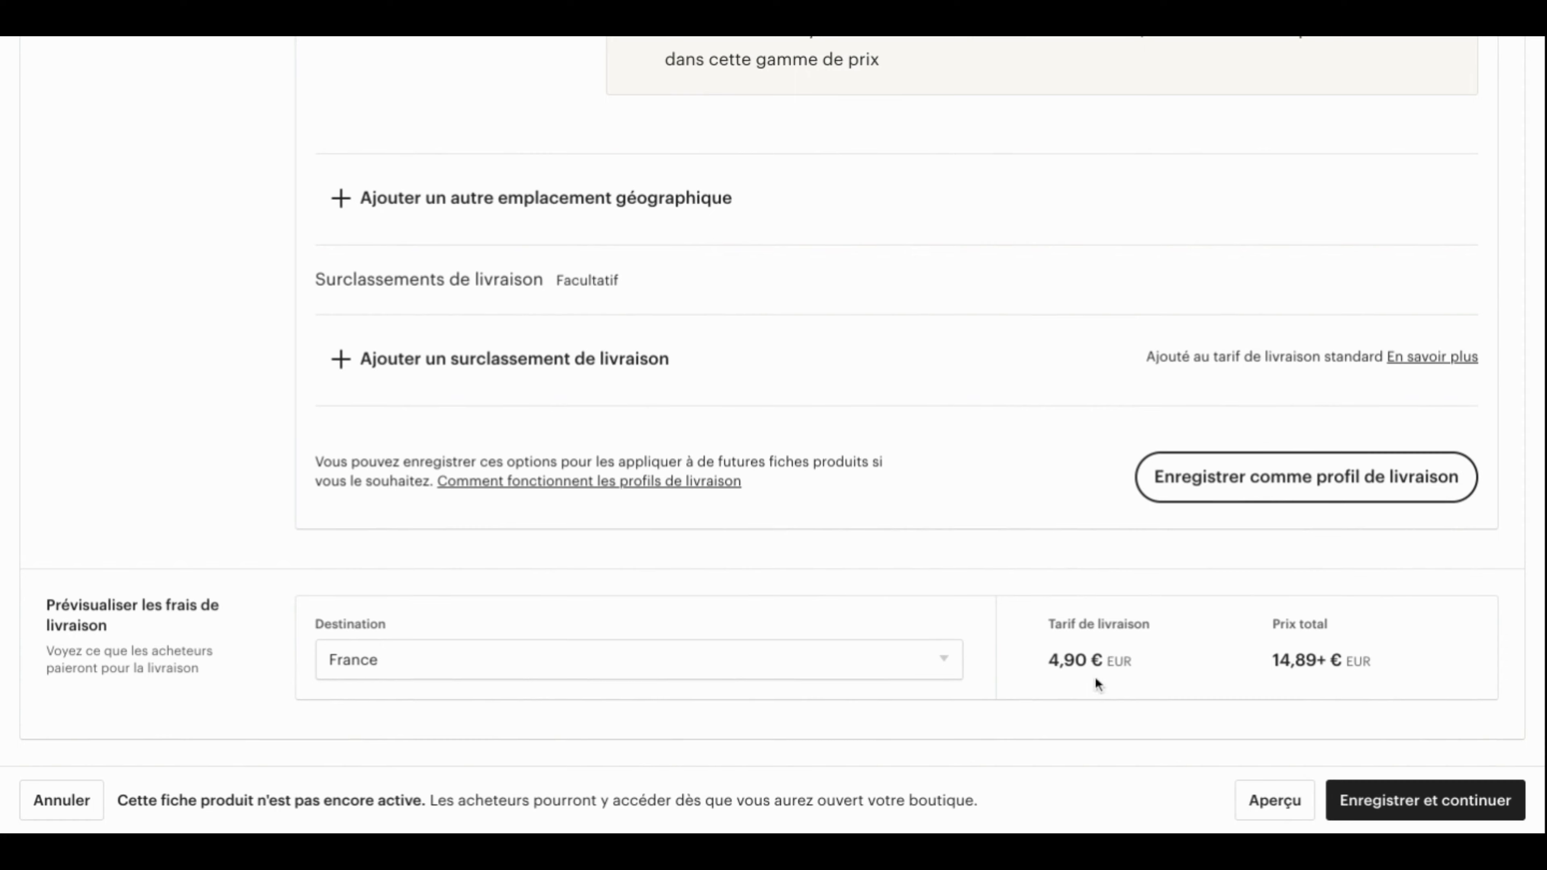
Step: Compare the variation prices with the shipping cost preview, and save the cocoa butter listing to return to the shop stocking page
scroll(894, 617, up, 15)
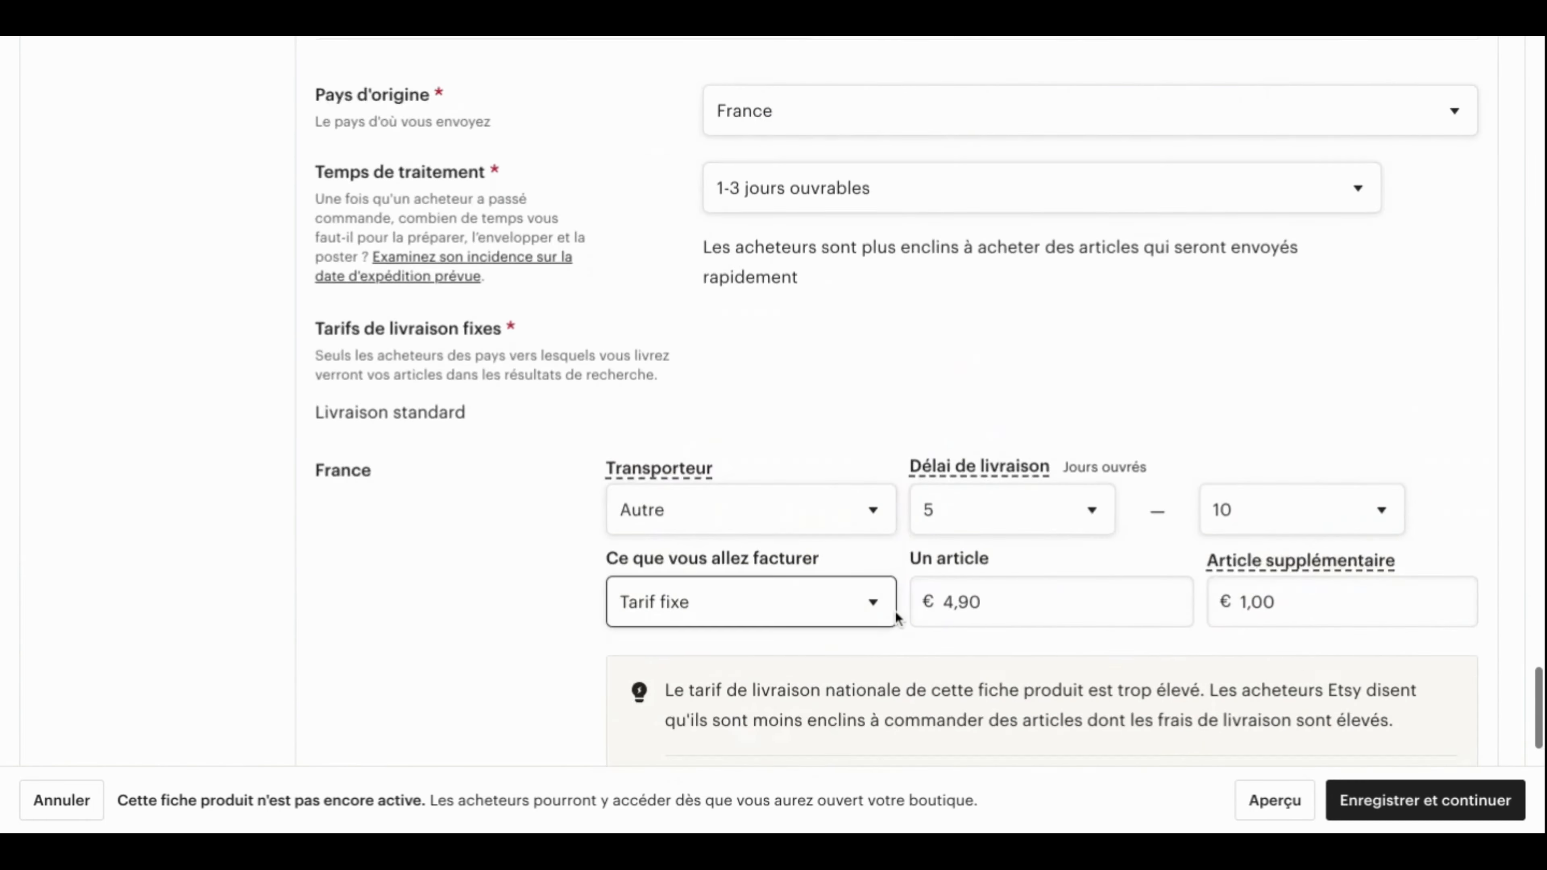
scroll(895, 611, up, 9)
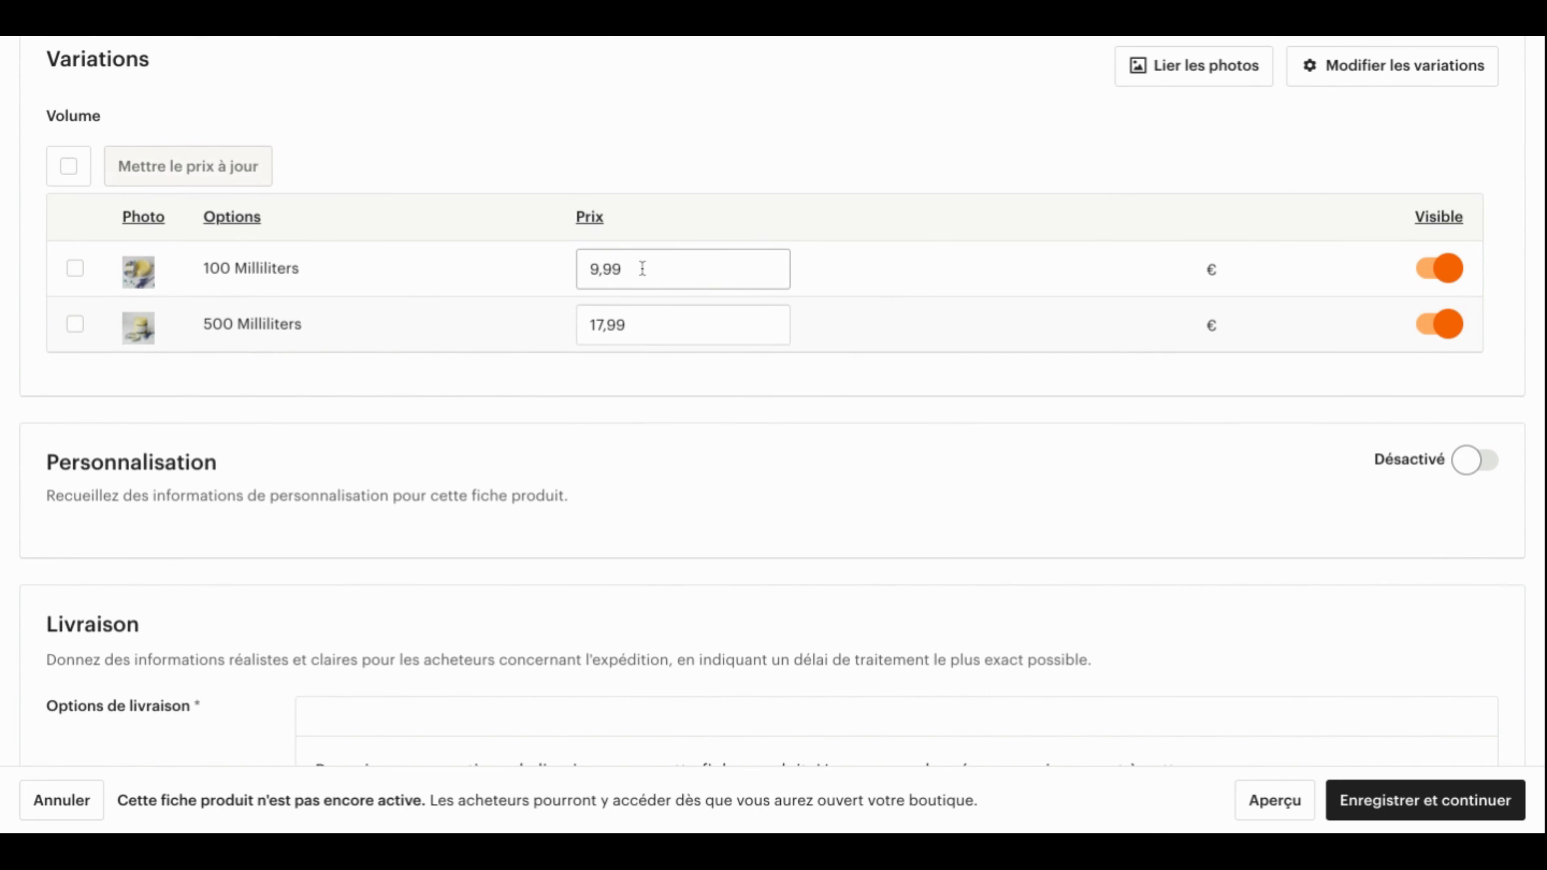
scroll(868, 536, down, 20)
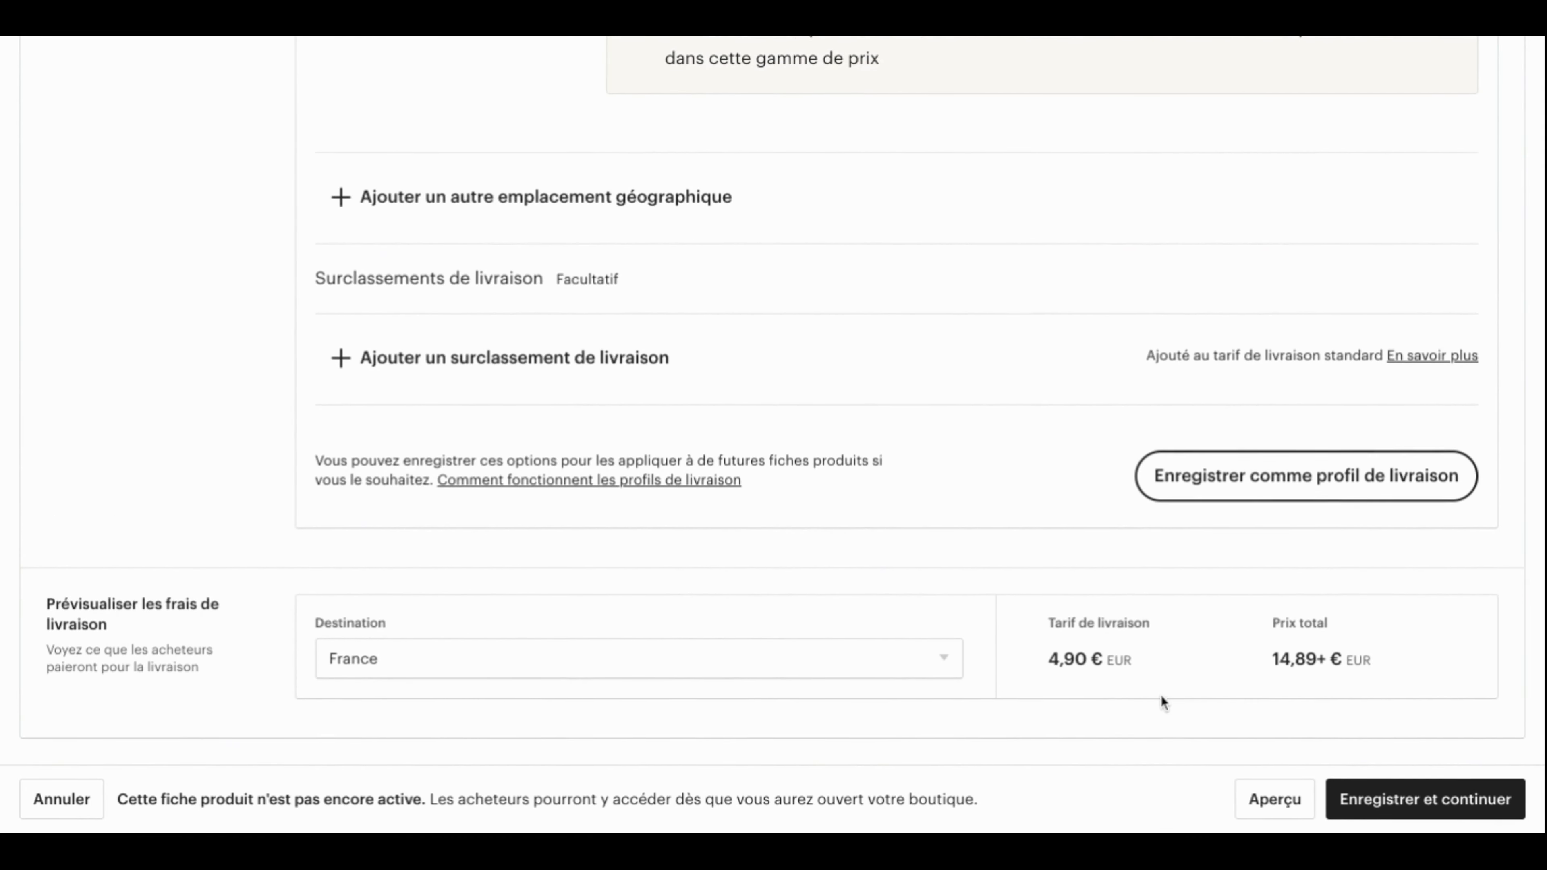
click(1407, 813)
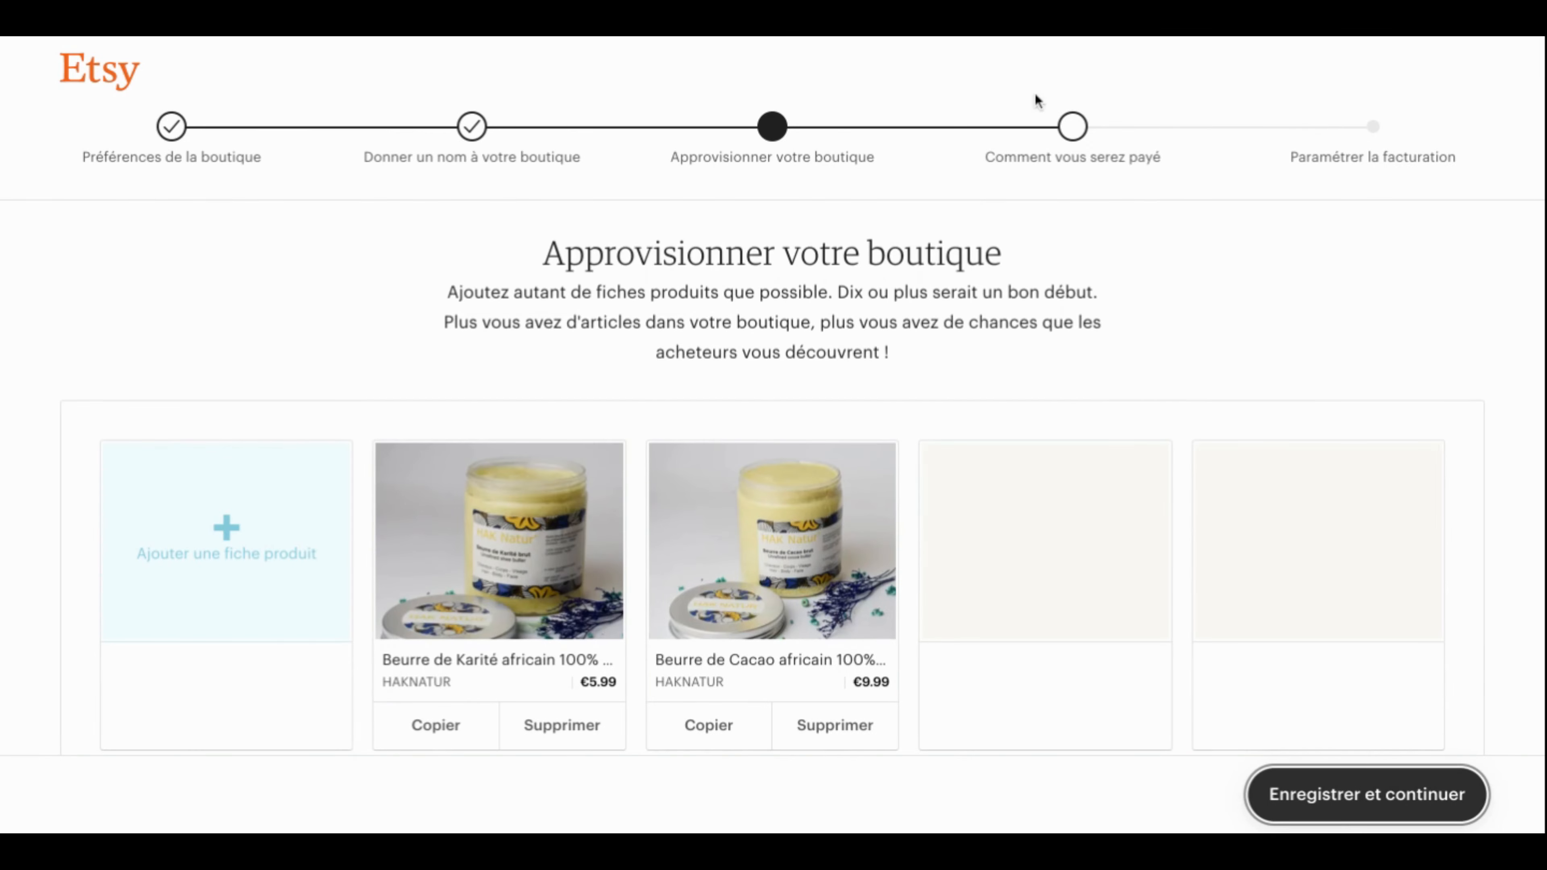
scroll(390, 331, down, 3)
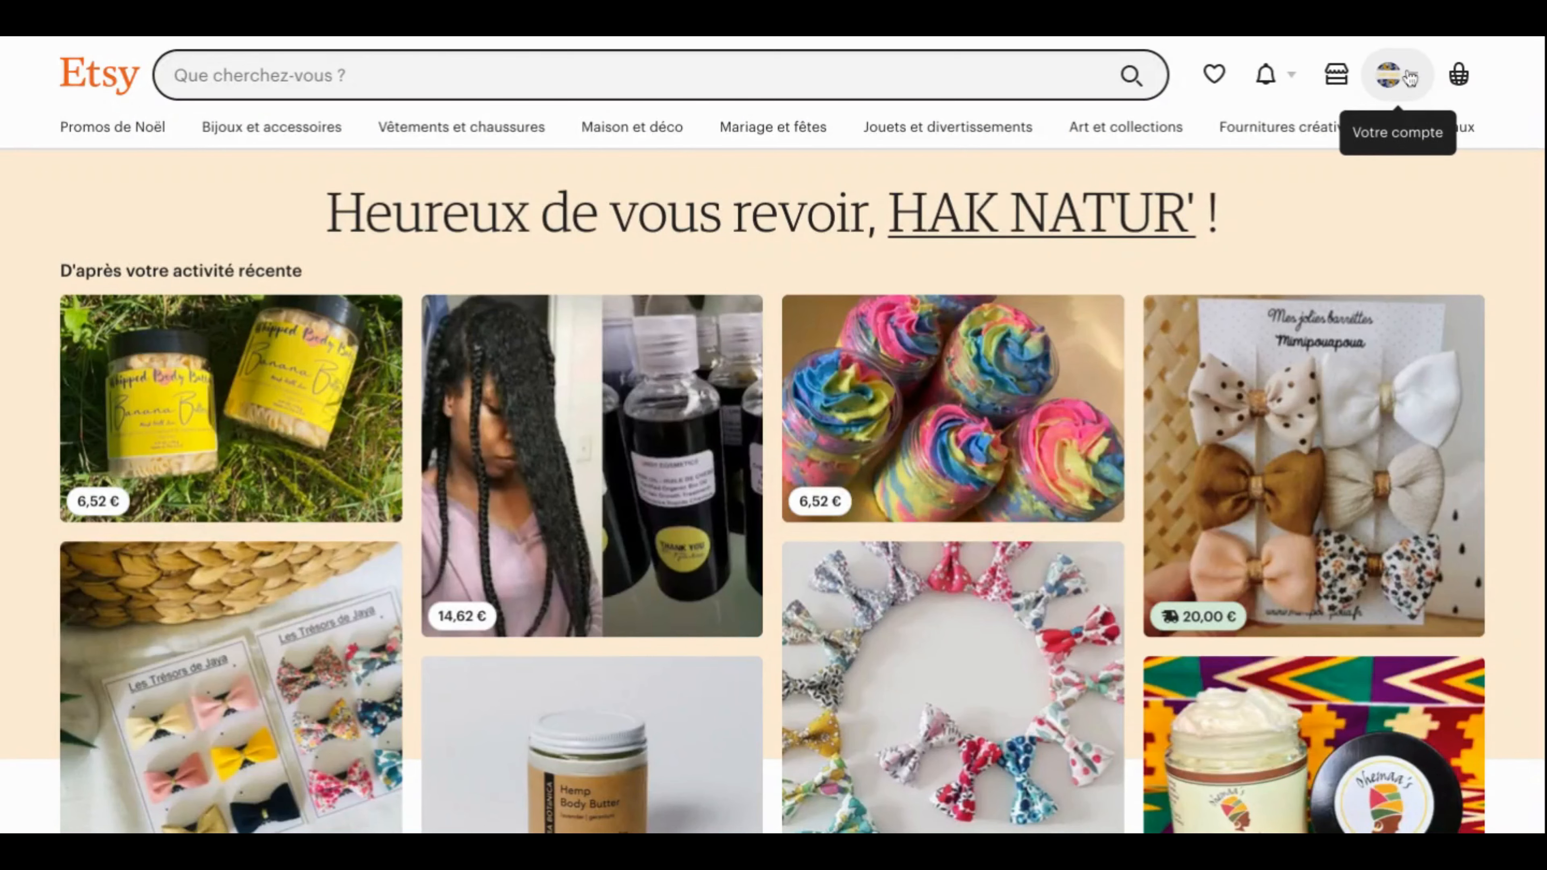
Step: Open the account's public profile from the Etsy home page for editing
click(1390, 88)
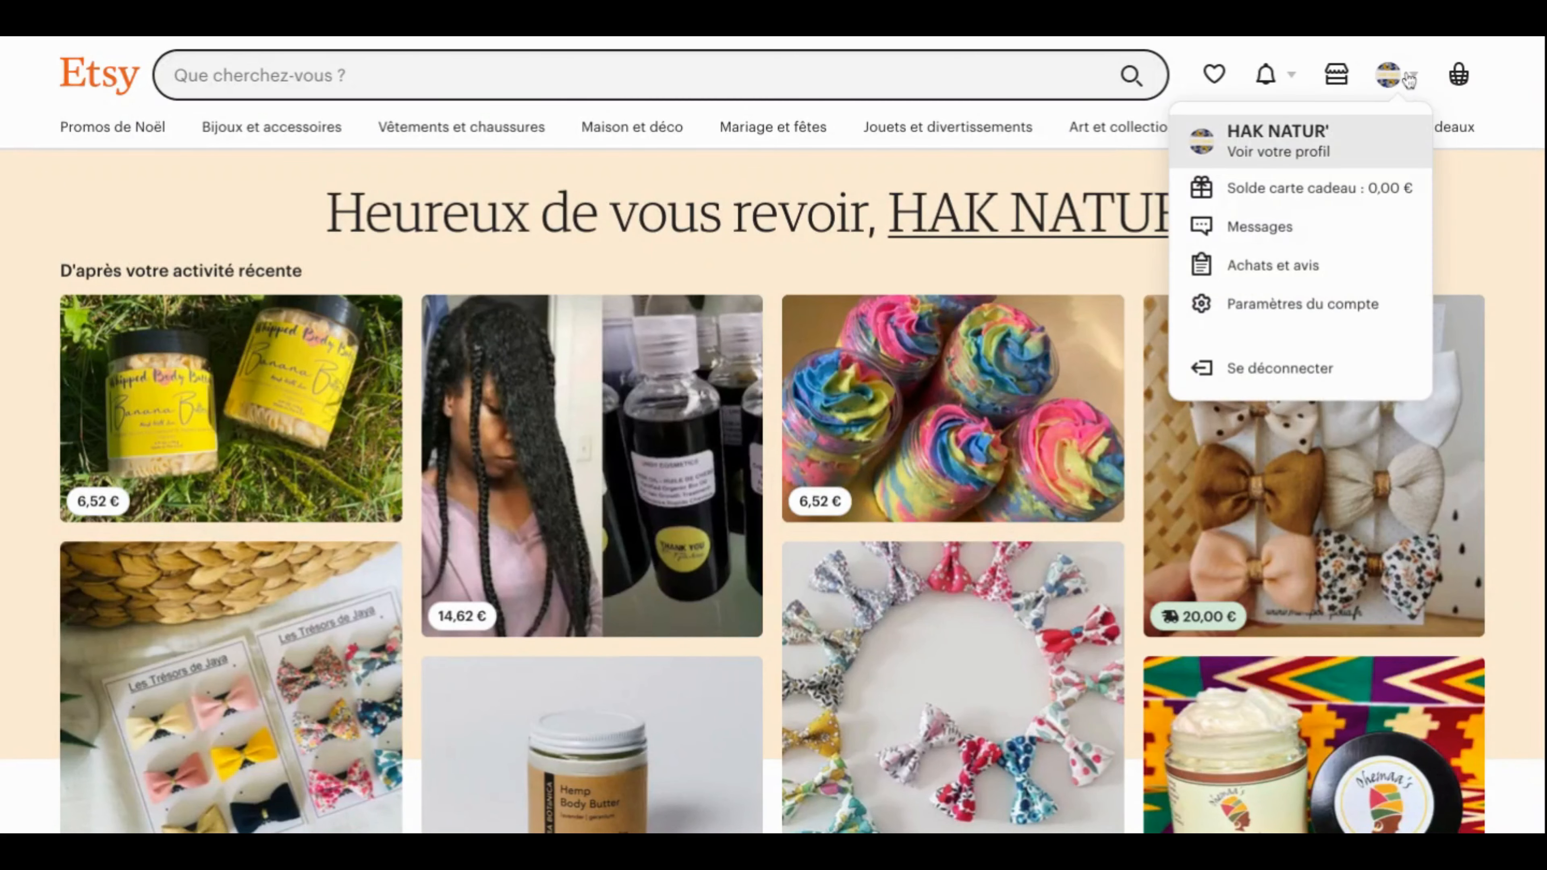
click(1286, 160)
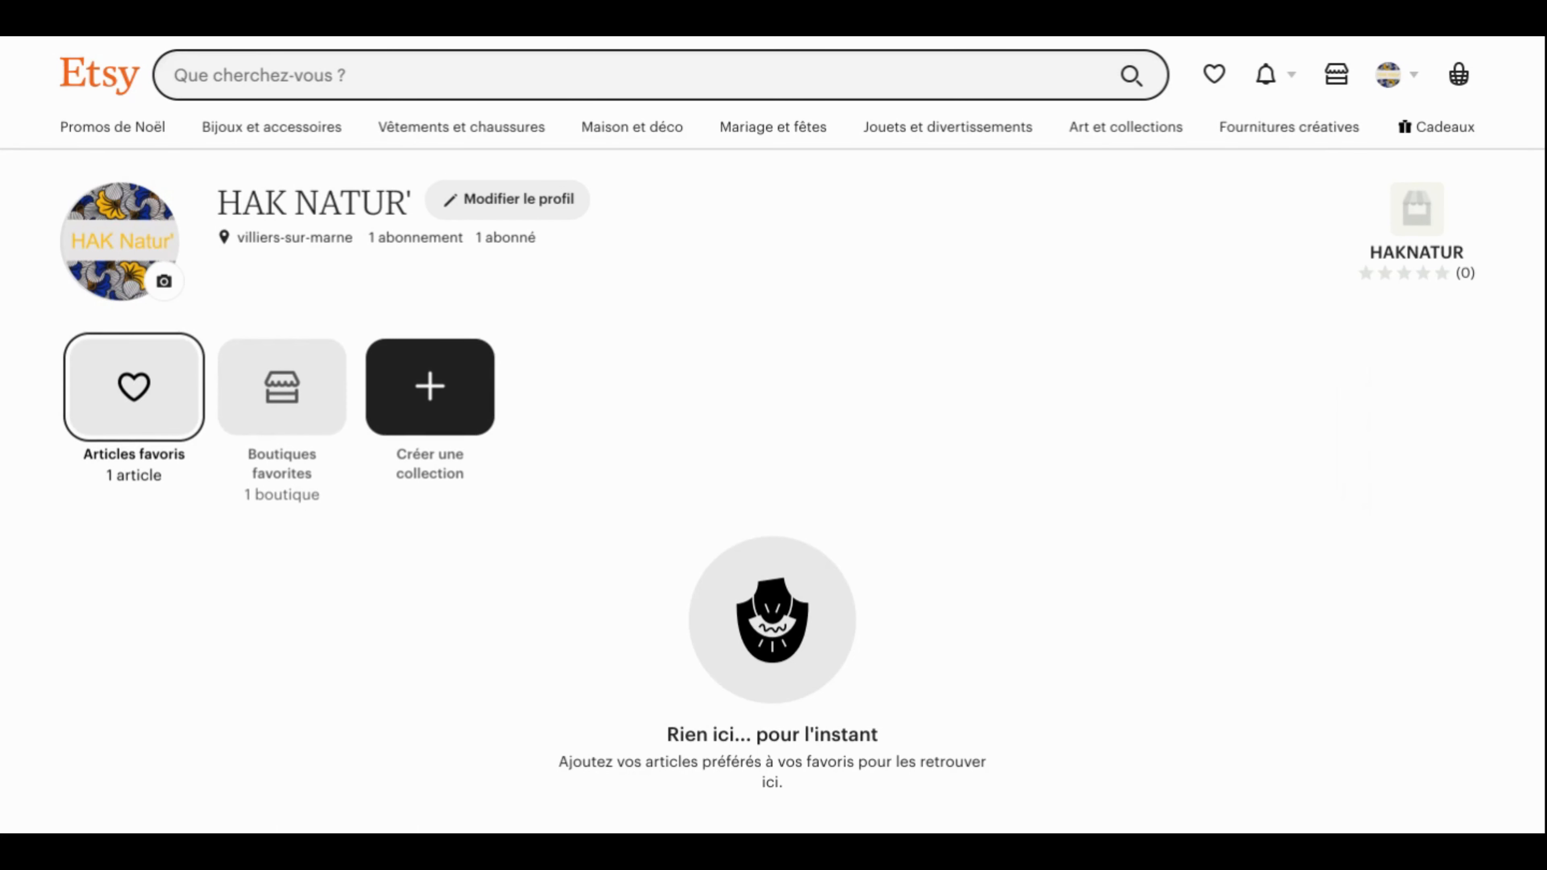
click(517, 207)
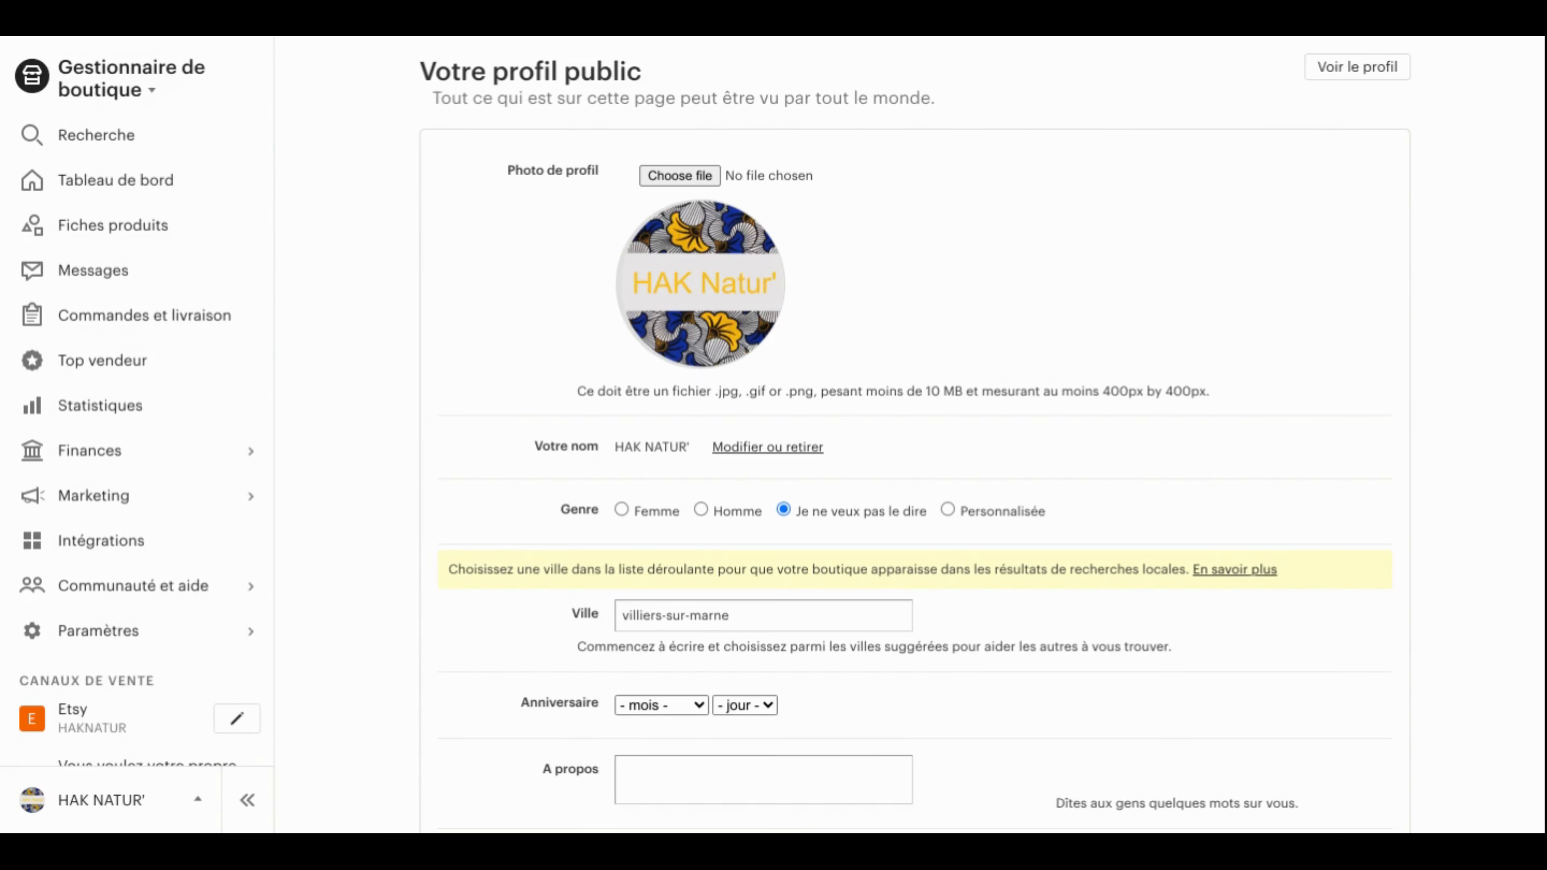
Step: Review the public profile form, from photo, name, gender and city to birthday, about text, favourite materials and display options
scroll(479, 310, down, 3)
scroll(479, 311, up, 3)
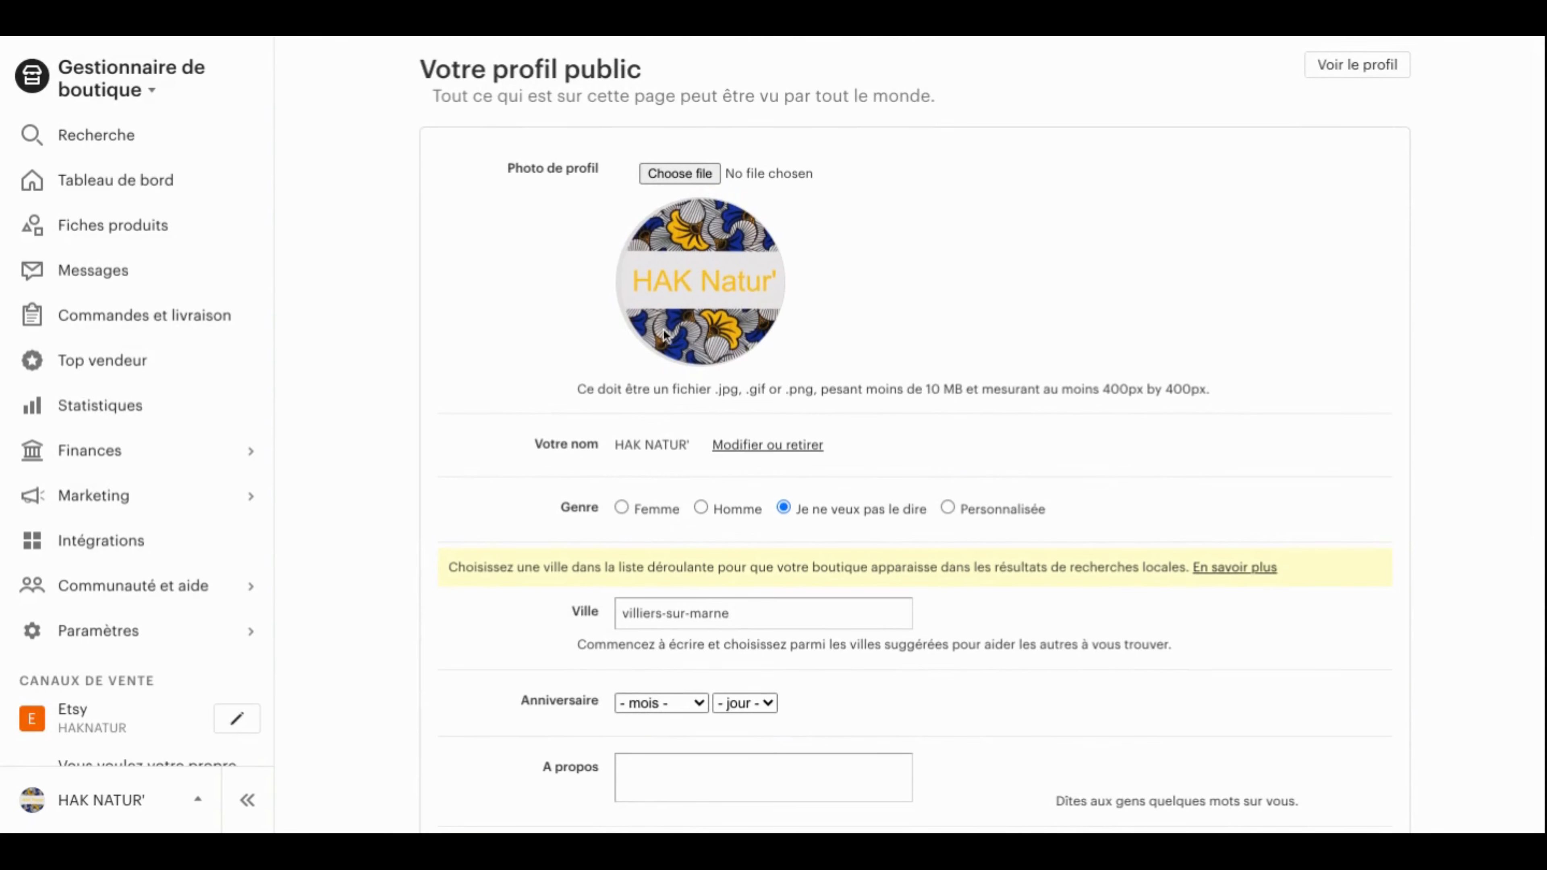
scroll(636, 413, down, 2)
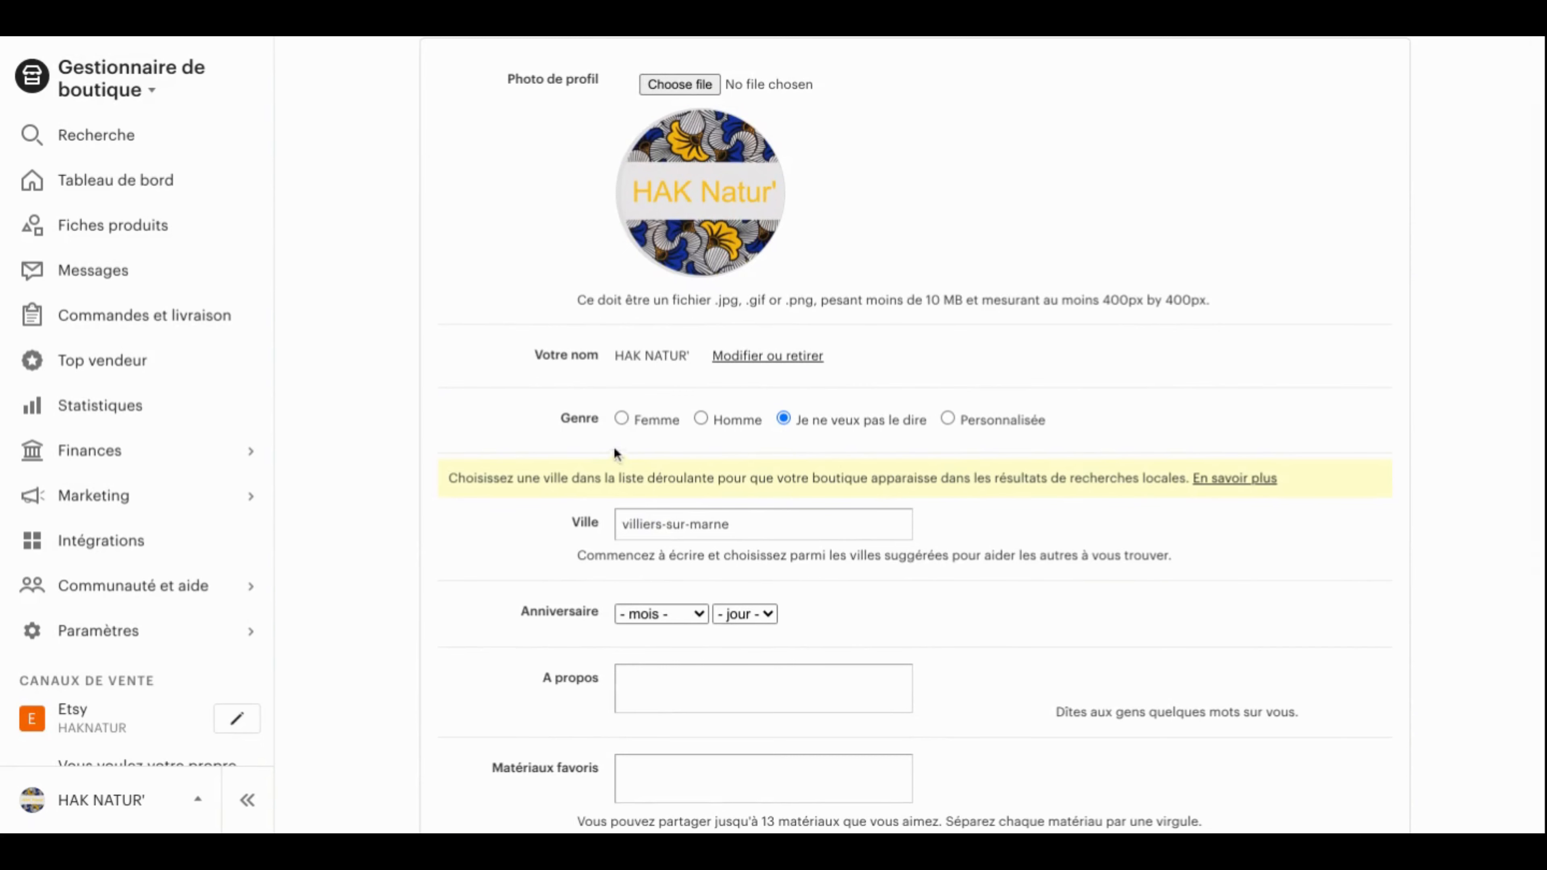
scroll(806, 445, down, 3)
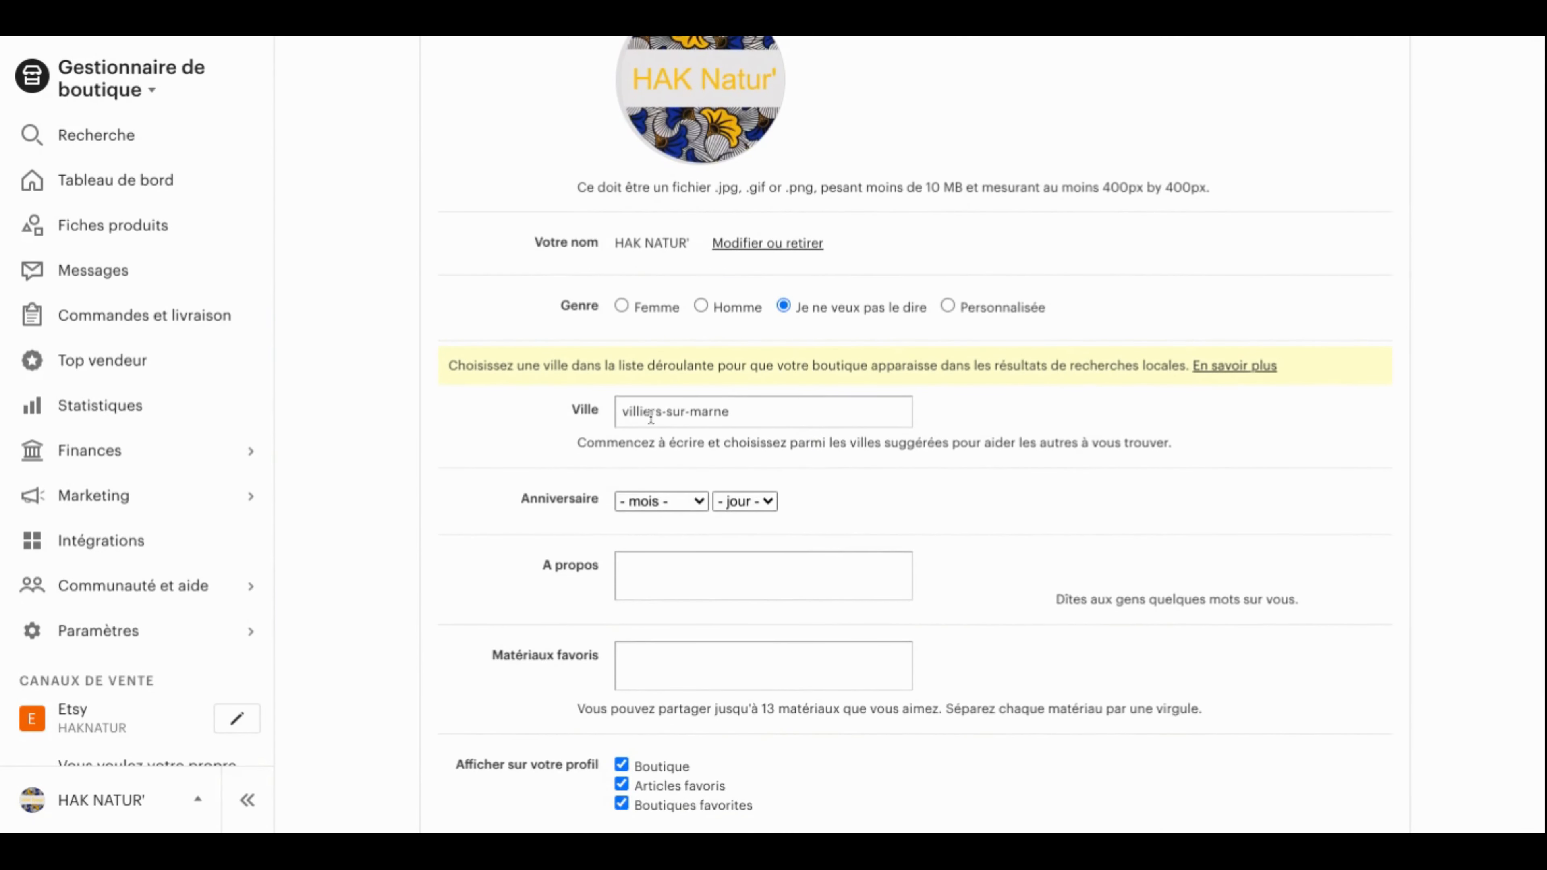
scroll(726, 436, down, 2)
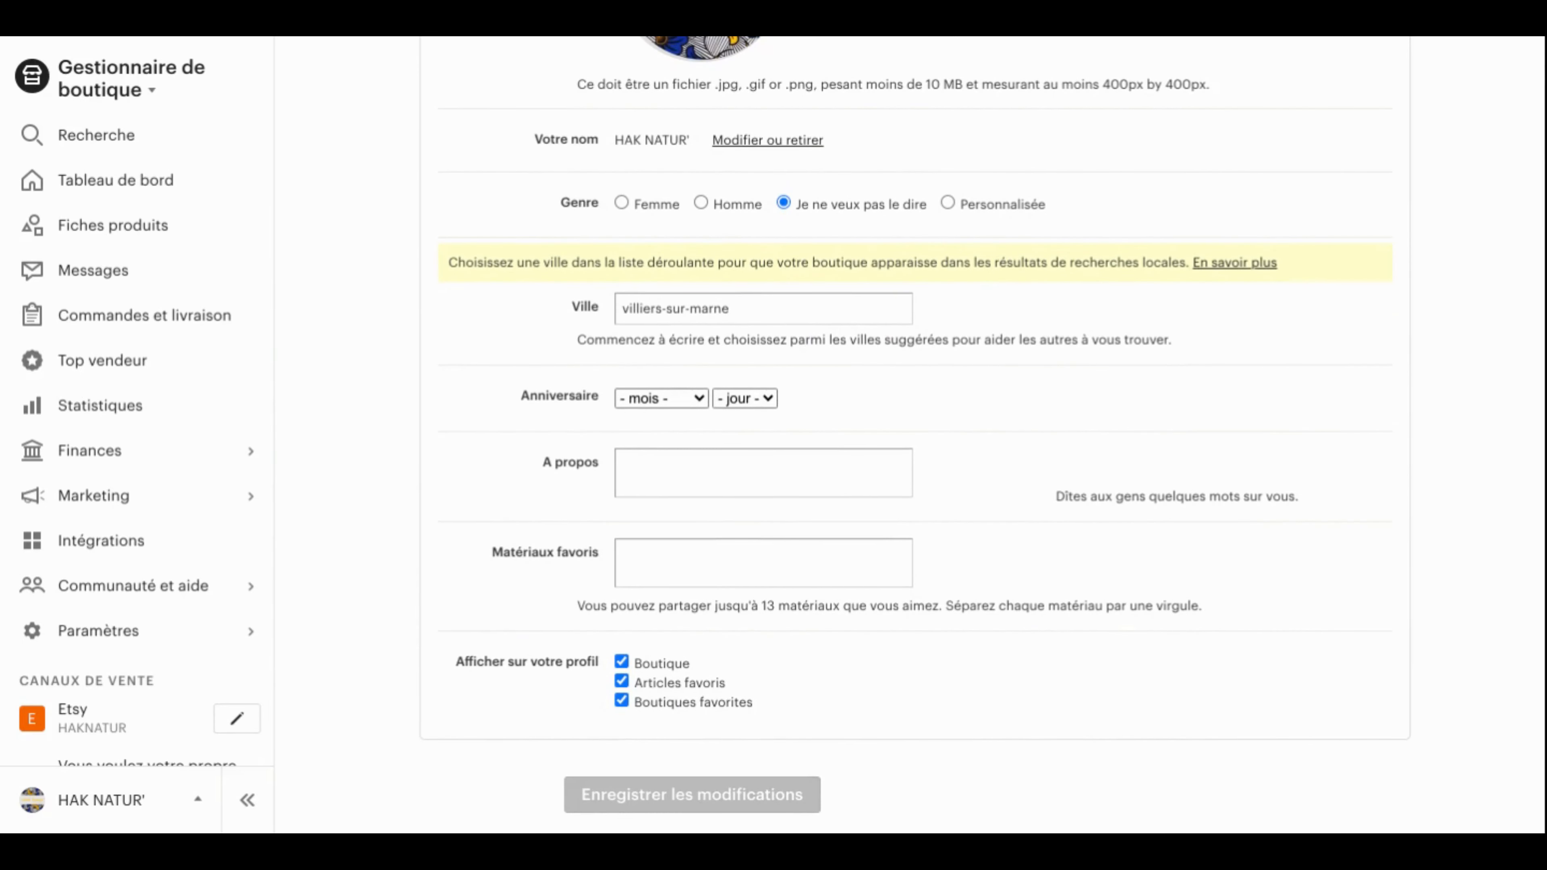
scroll(656, 378, down, 2)
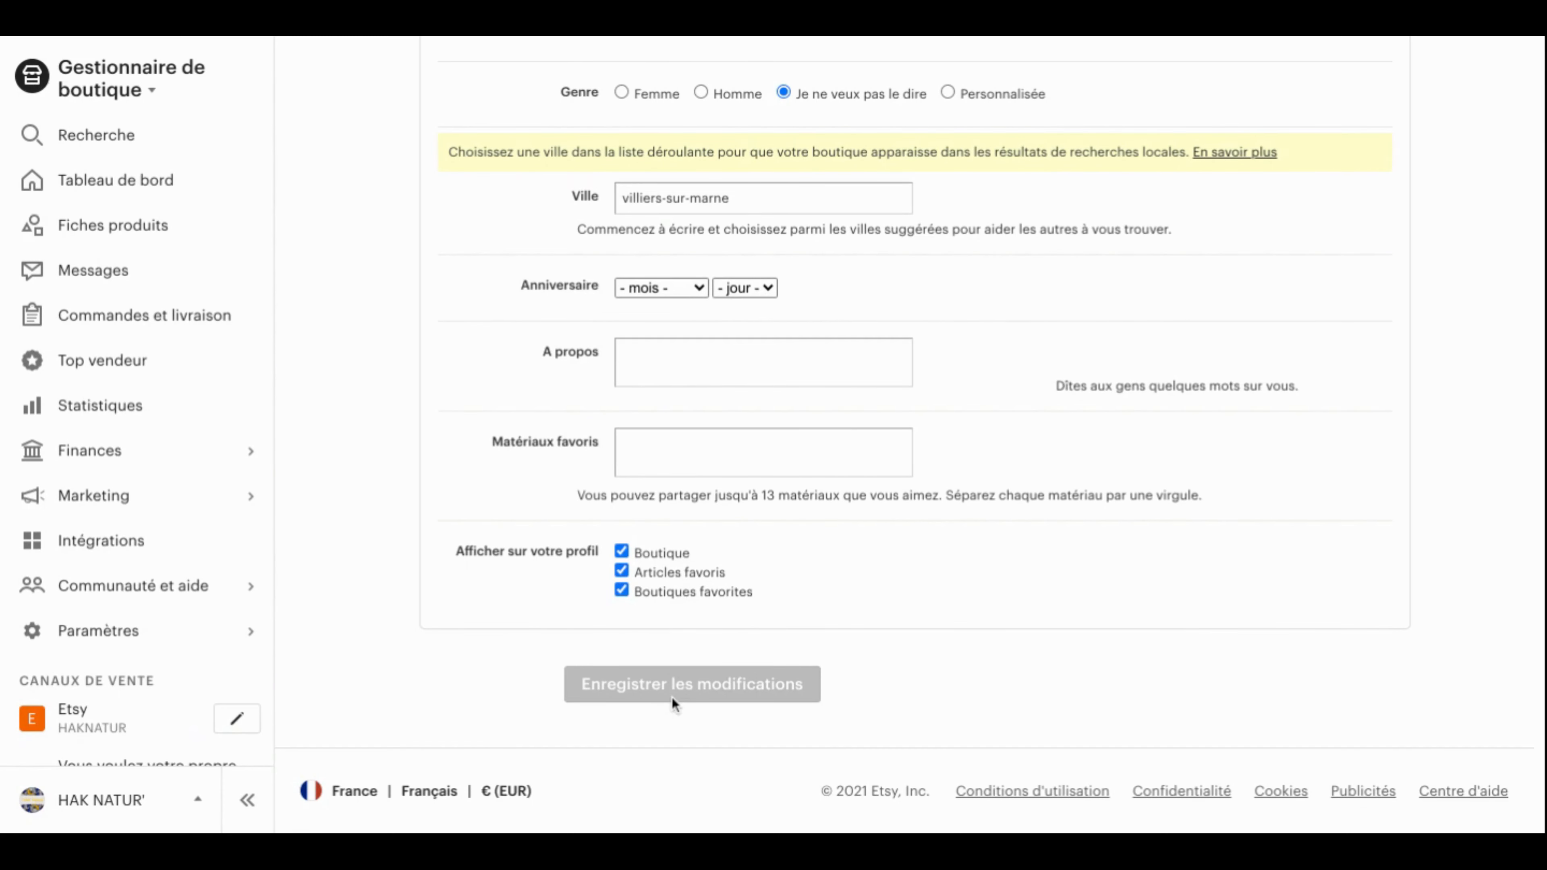
scroll(491, 628, up, 6)
scroll(491, 627, up, 1)
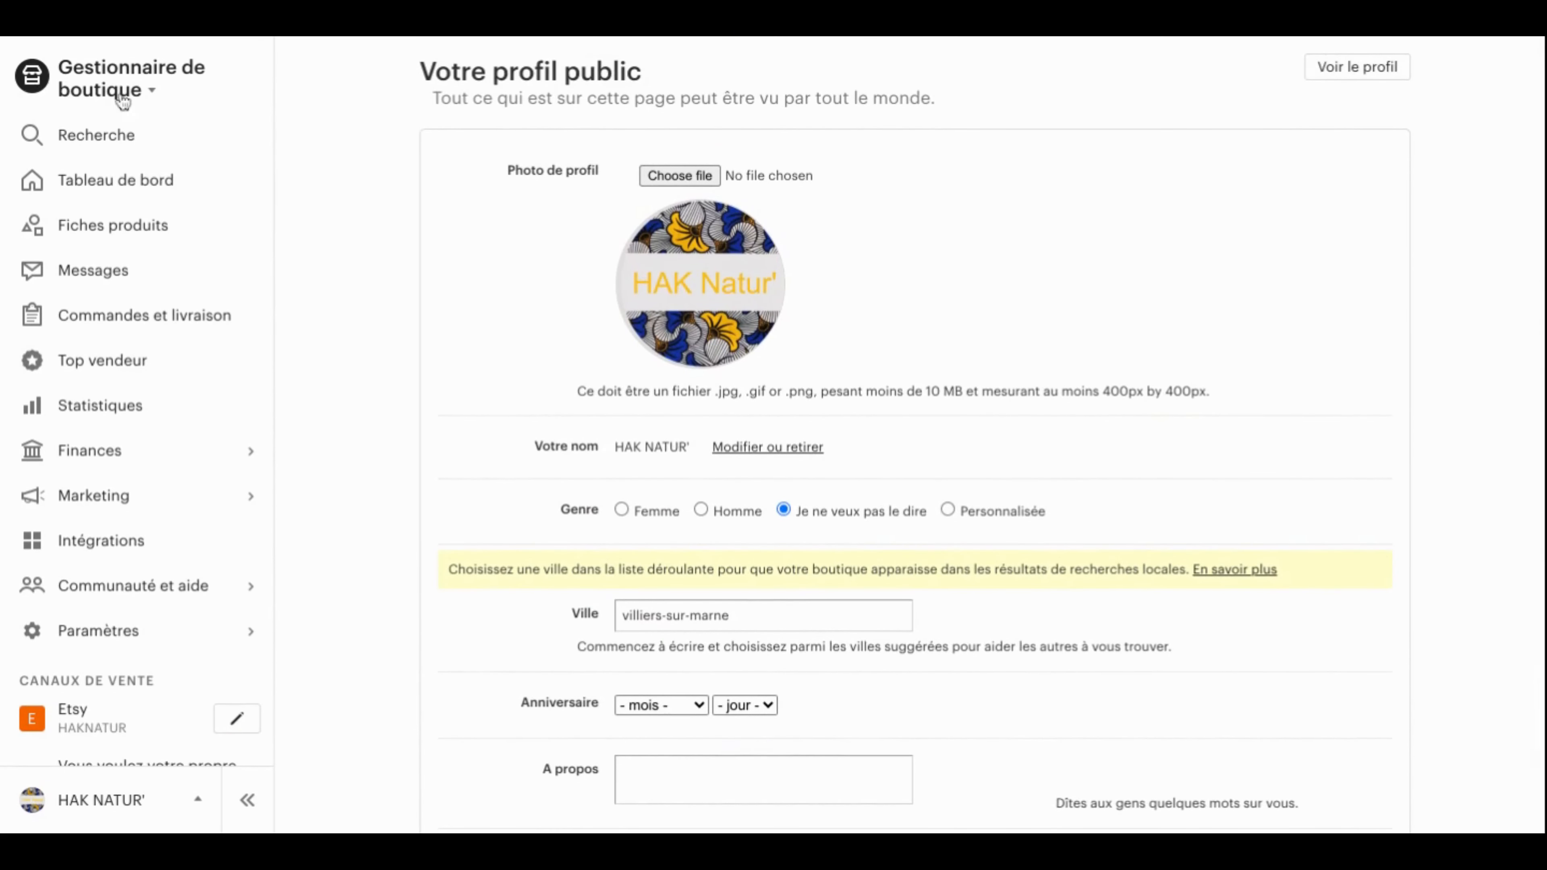
Step: Look through the shop manager's search, dashboard, product listings, messages, orders and delivery, and Top vendeur pages
click(100, 145)
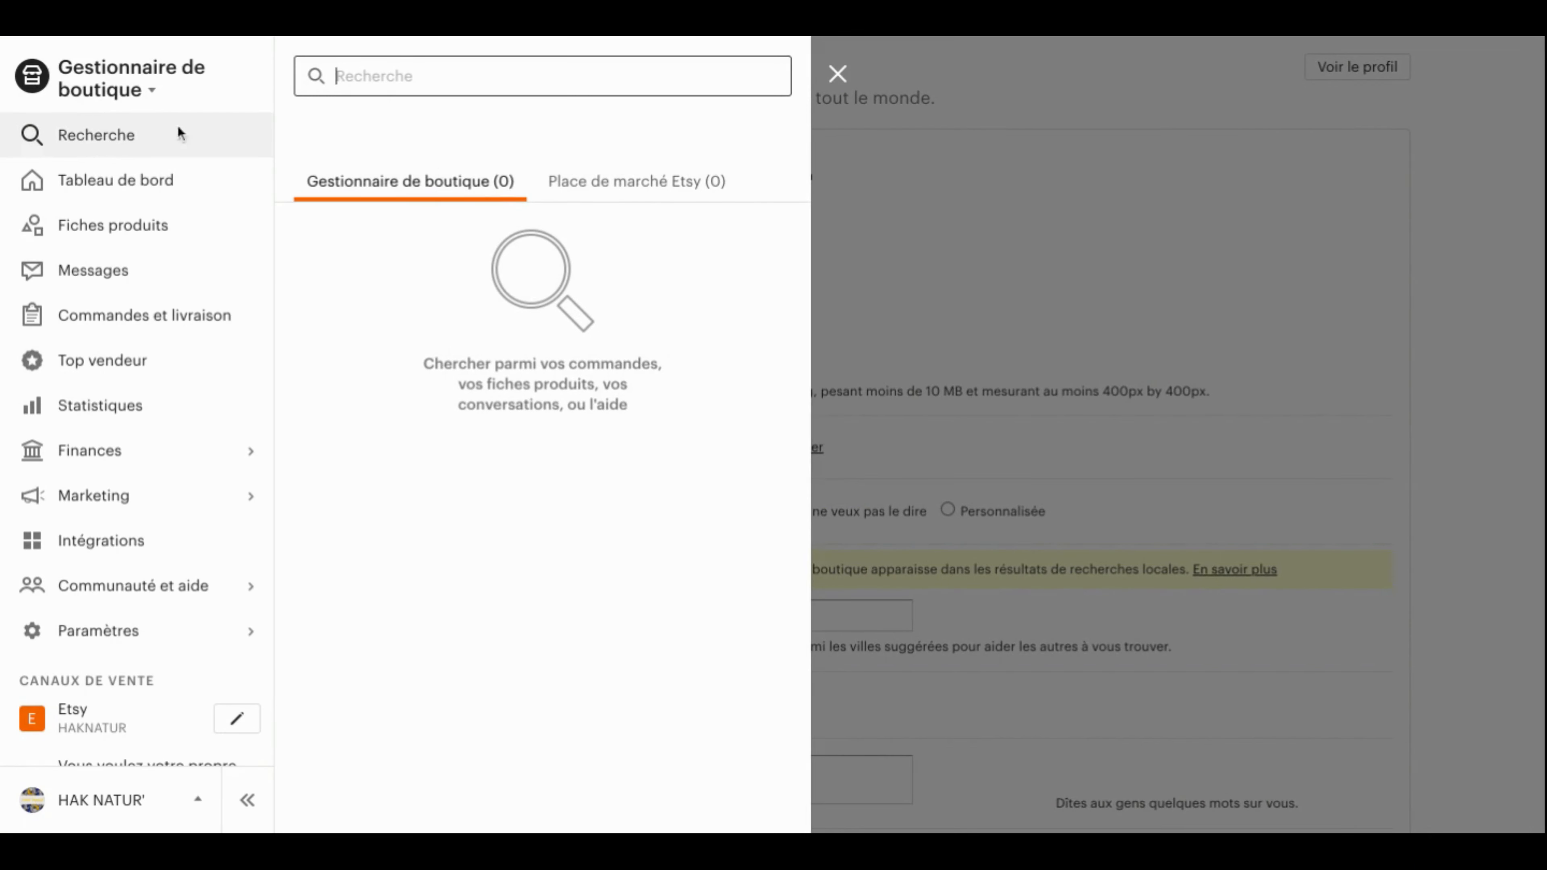
click(148, 185)
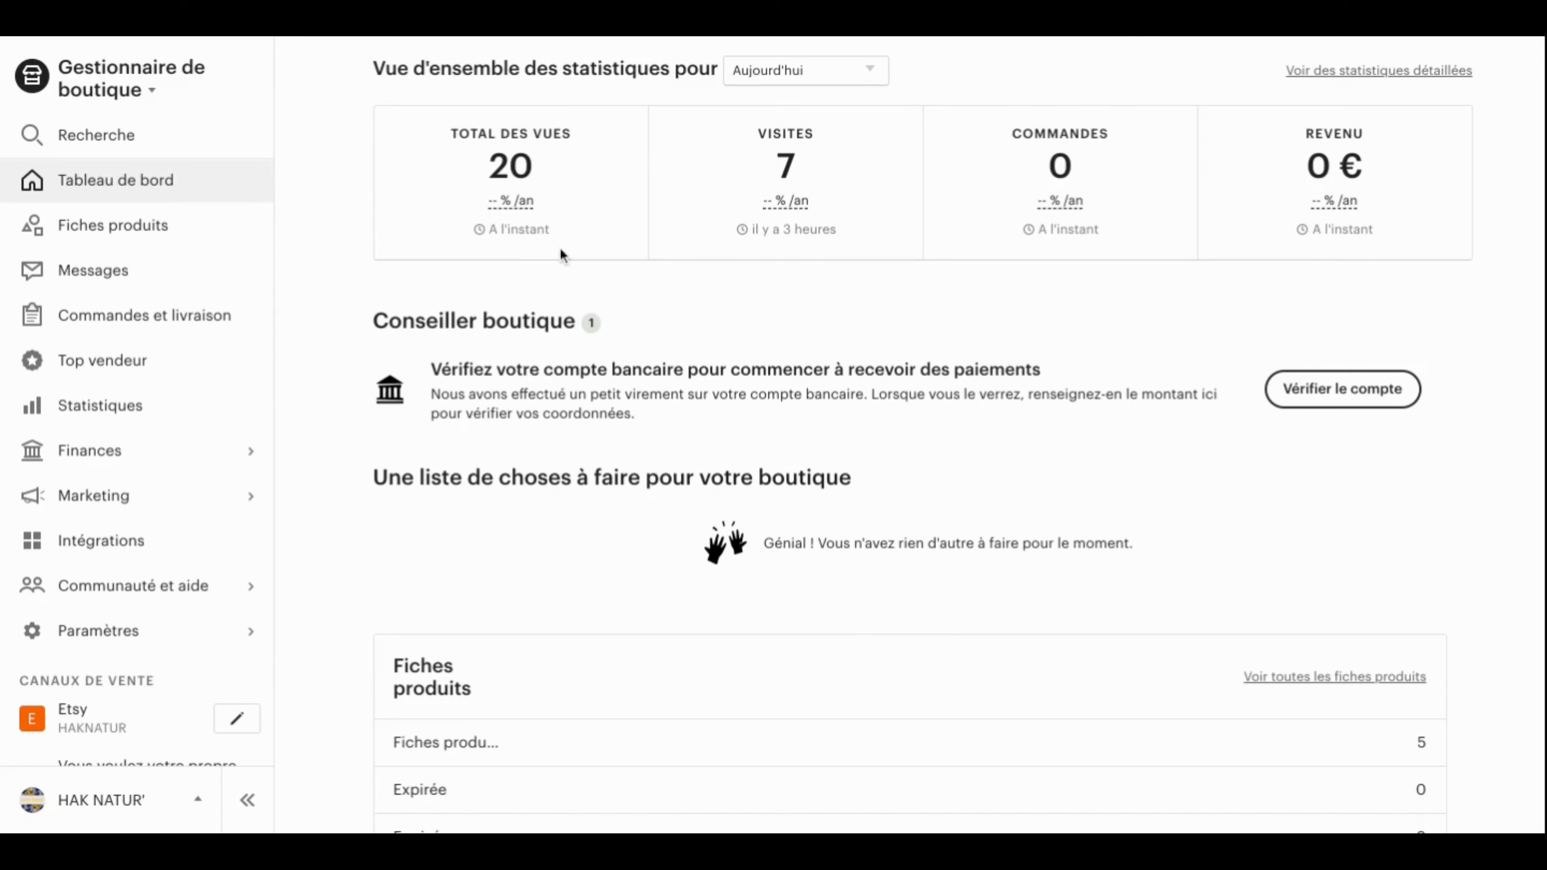
click(141, 238)
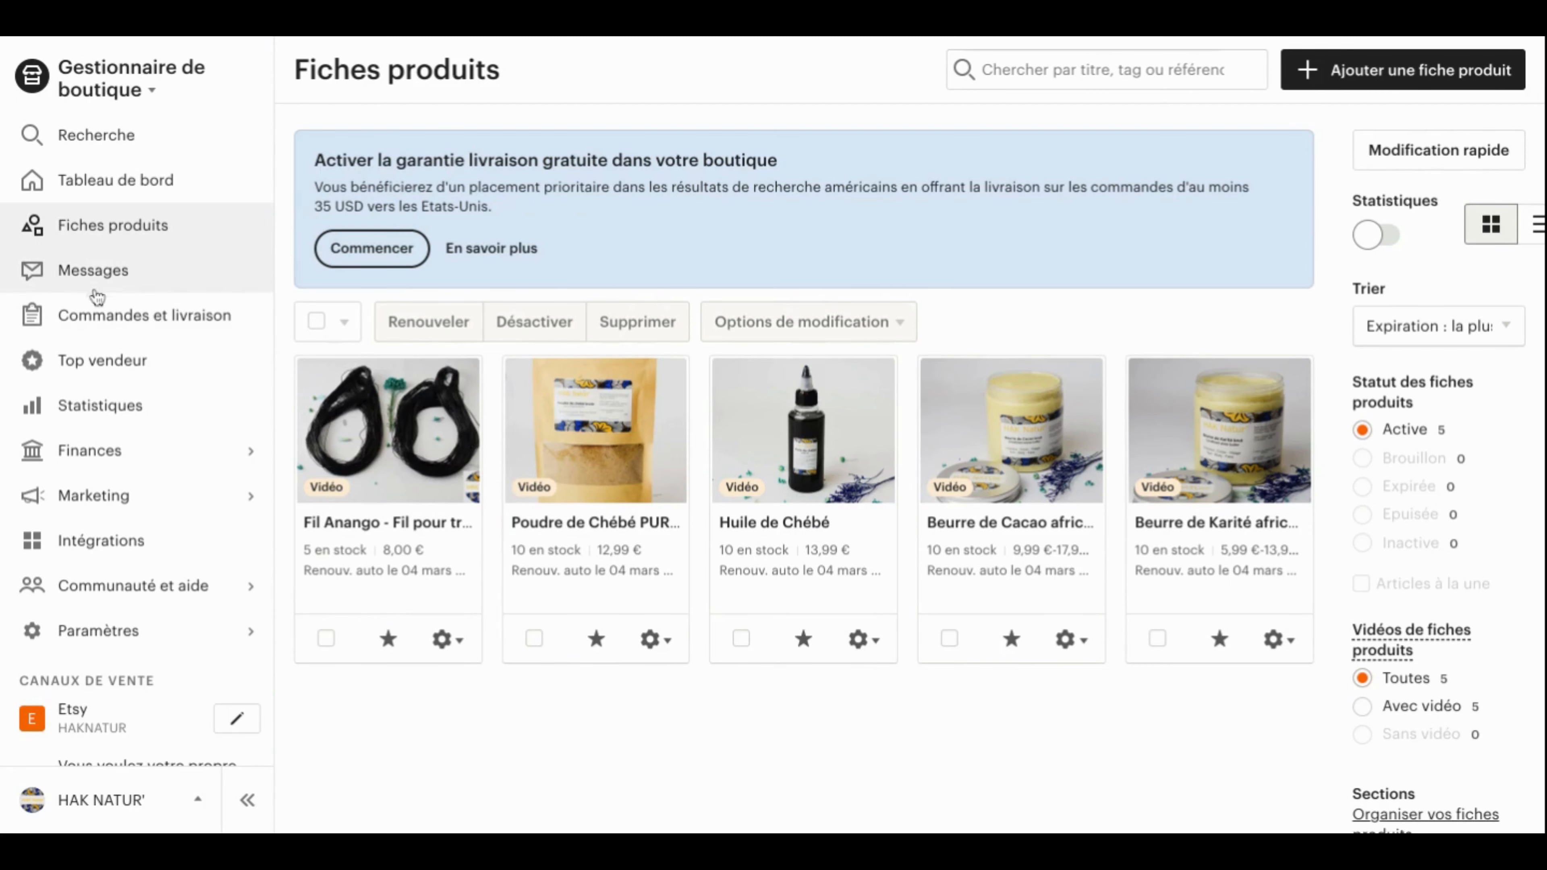
click(109, 277)
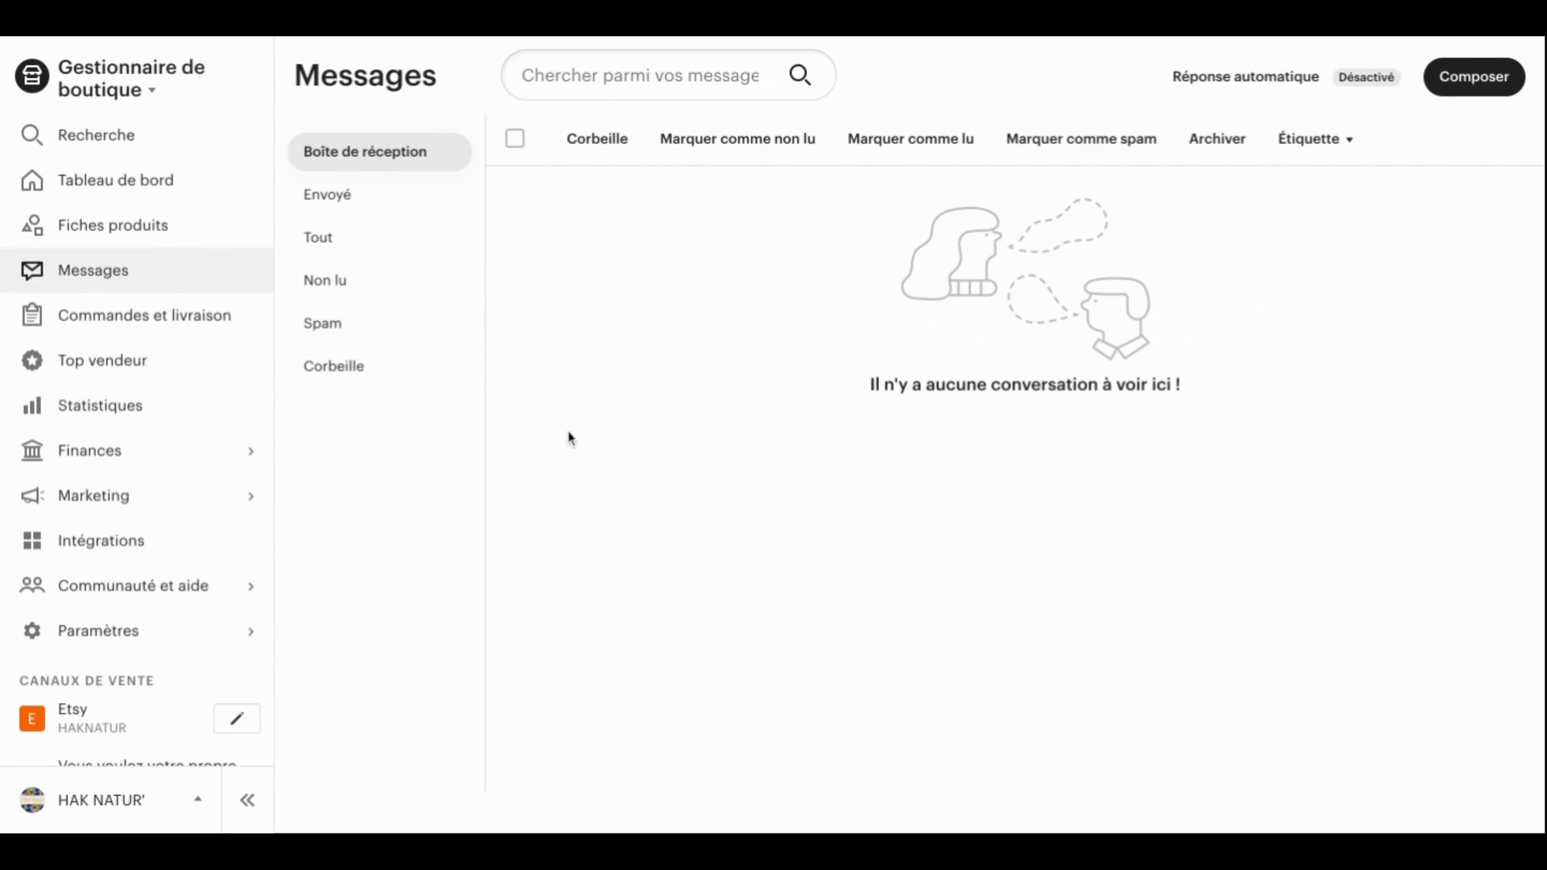
click(104, 332)
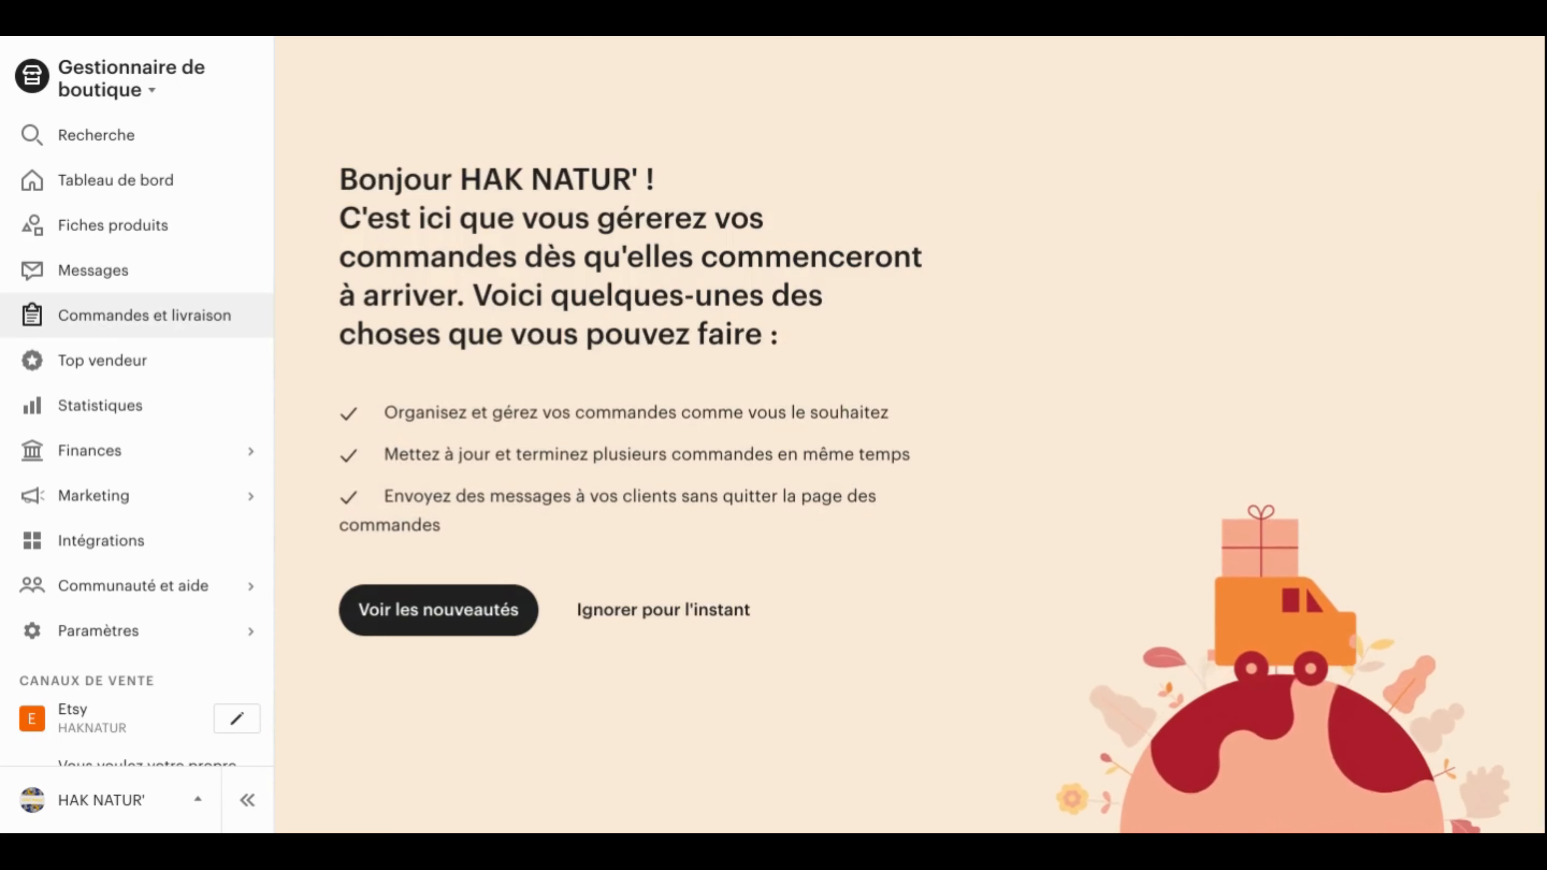
click(108, 364)
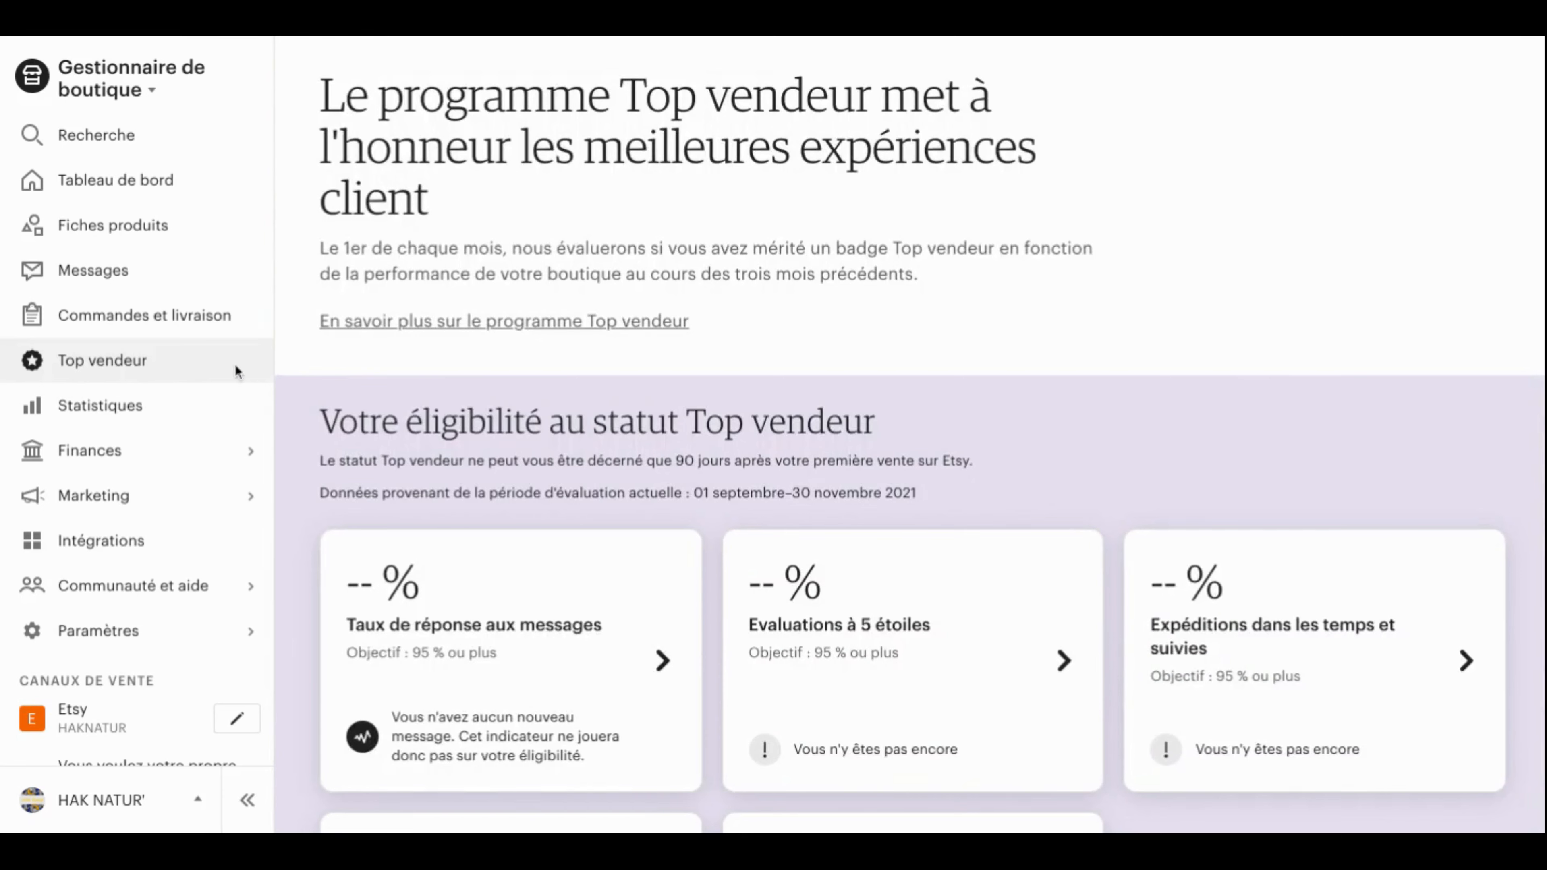
Step: Open the shop statistics and inspect the early November points on the 30-day visits graph
scroll(114, 445, down, 1)
click(122, 377)
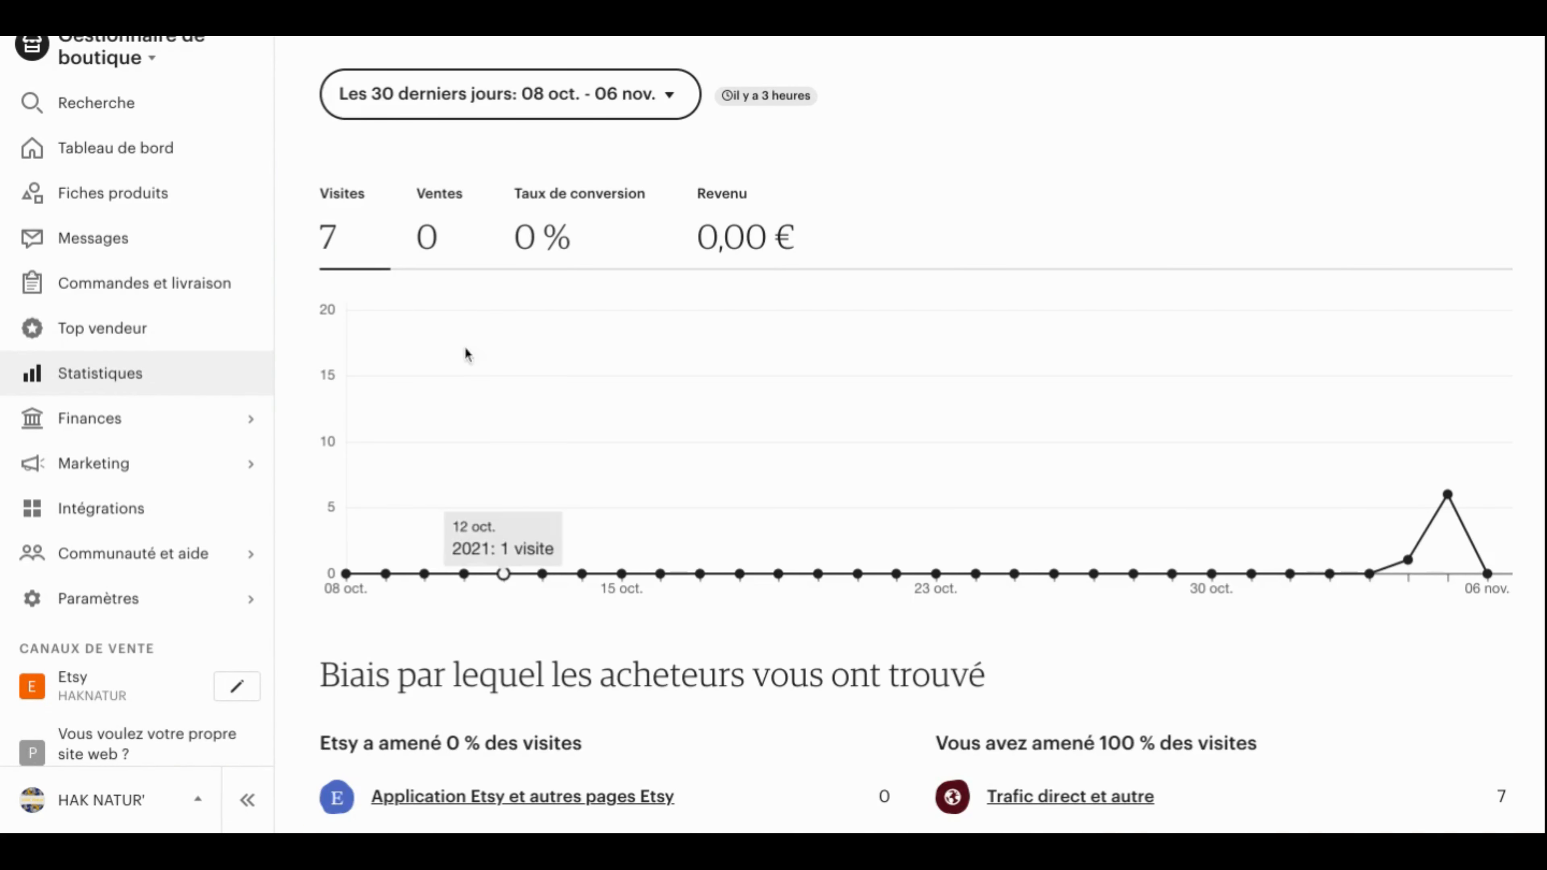
mouse_move(1428, 600)
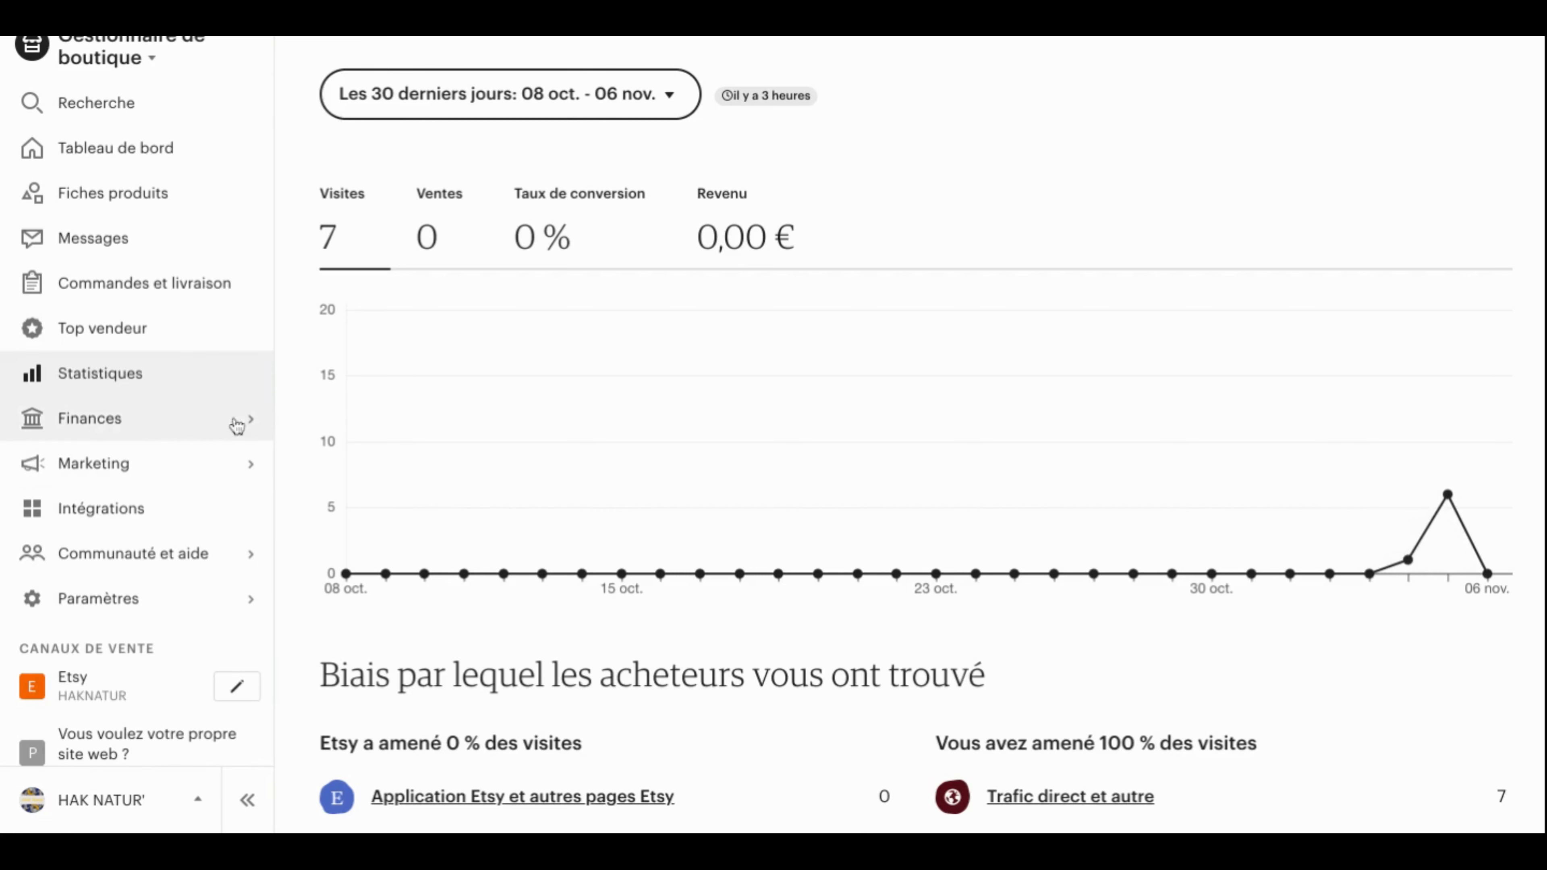
mouse_move(1494, 582)
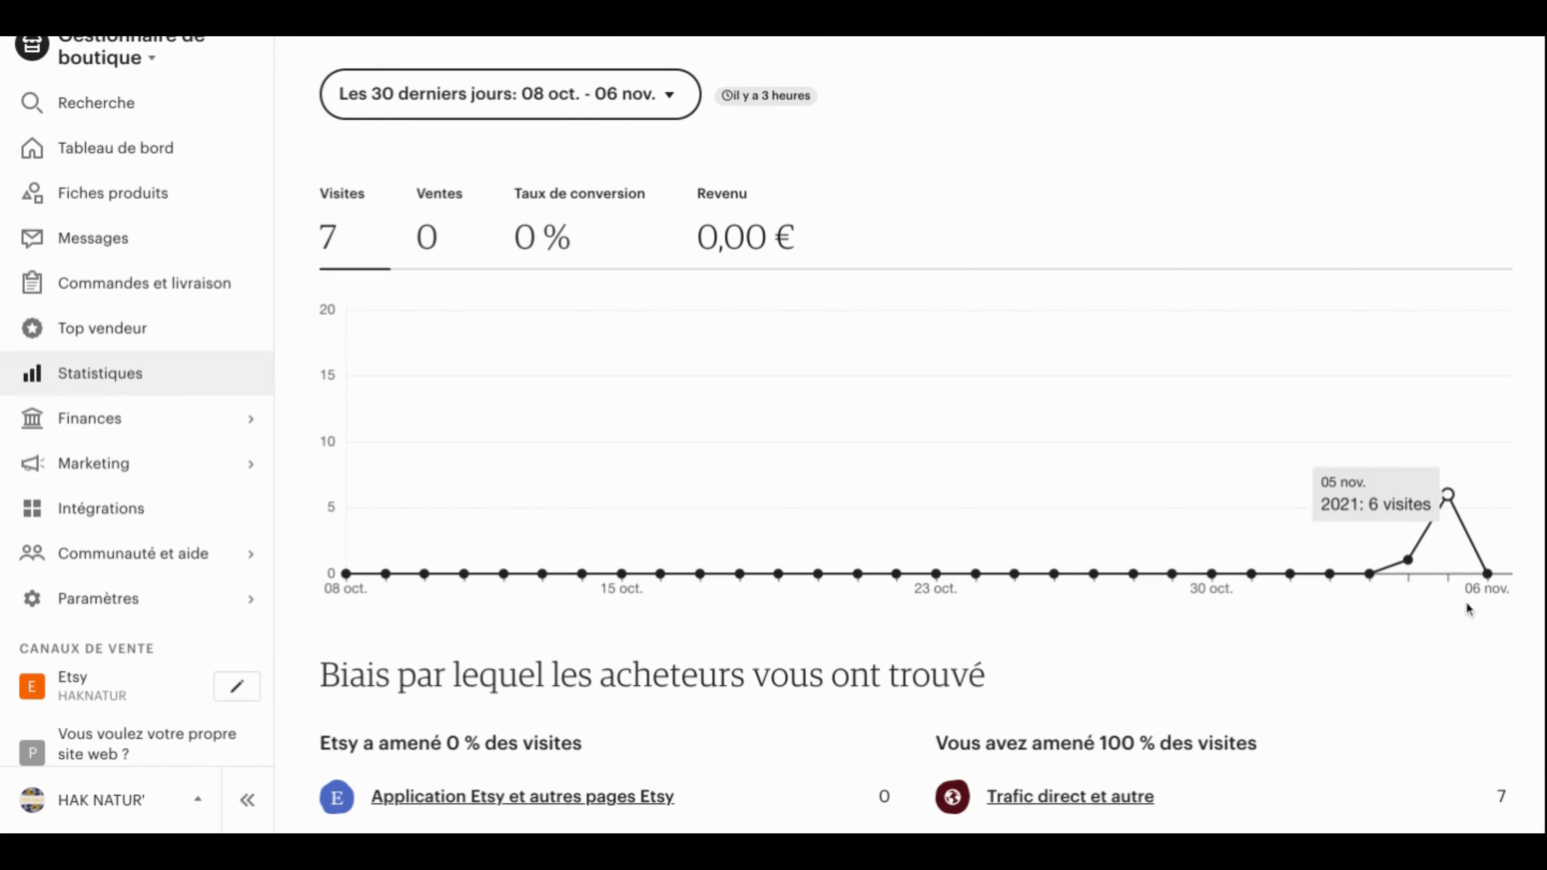
Step: Look over the pages offered under Finances and Marketing in the shop manager
click(163, 430)
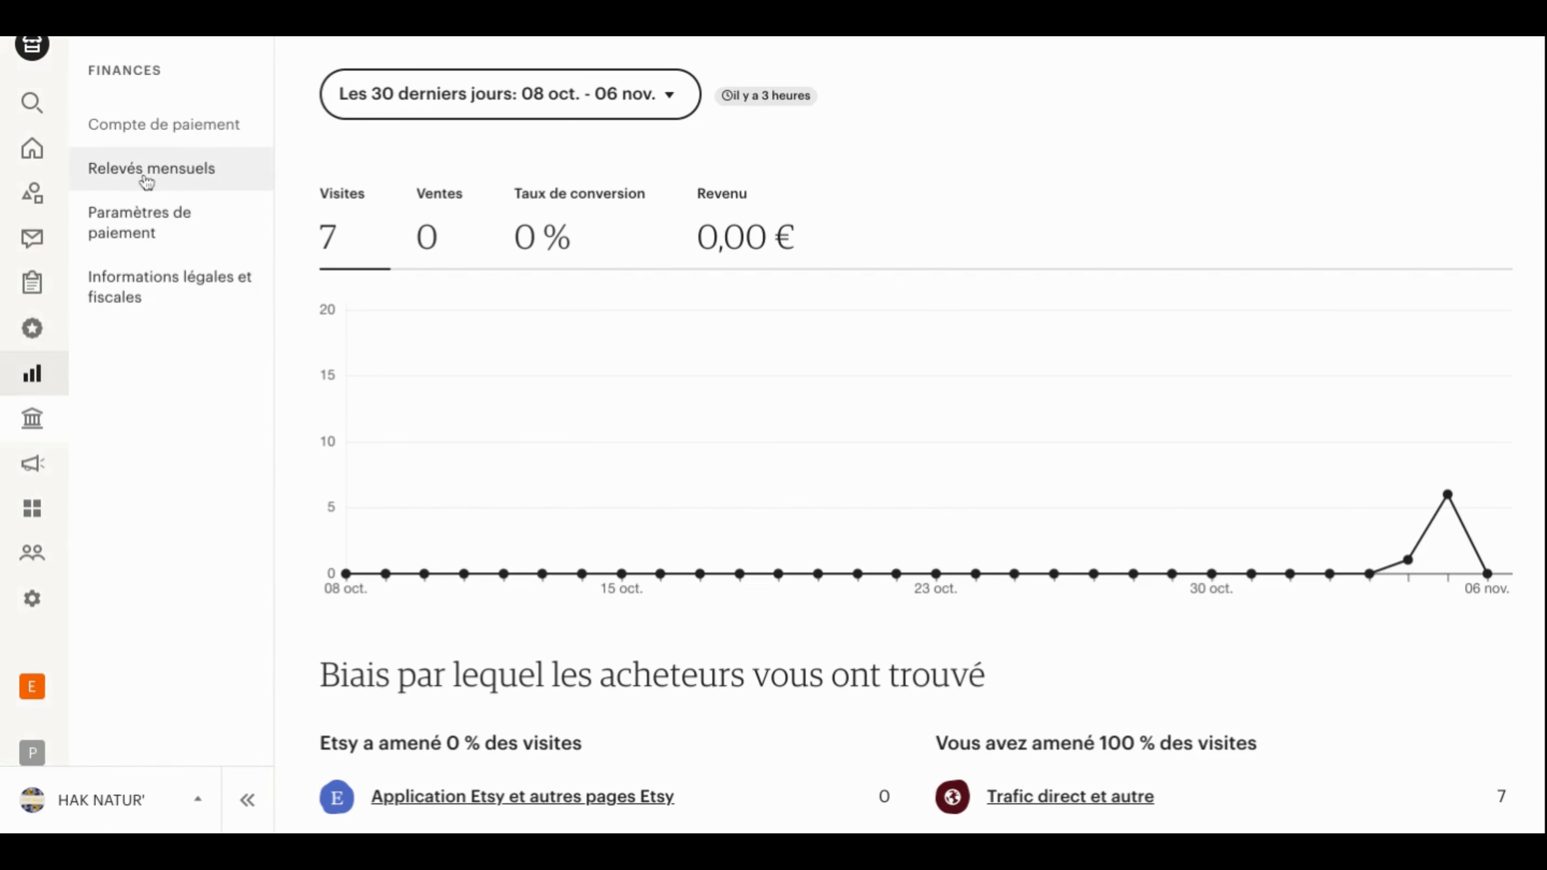
mouse_move(52, 424)
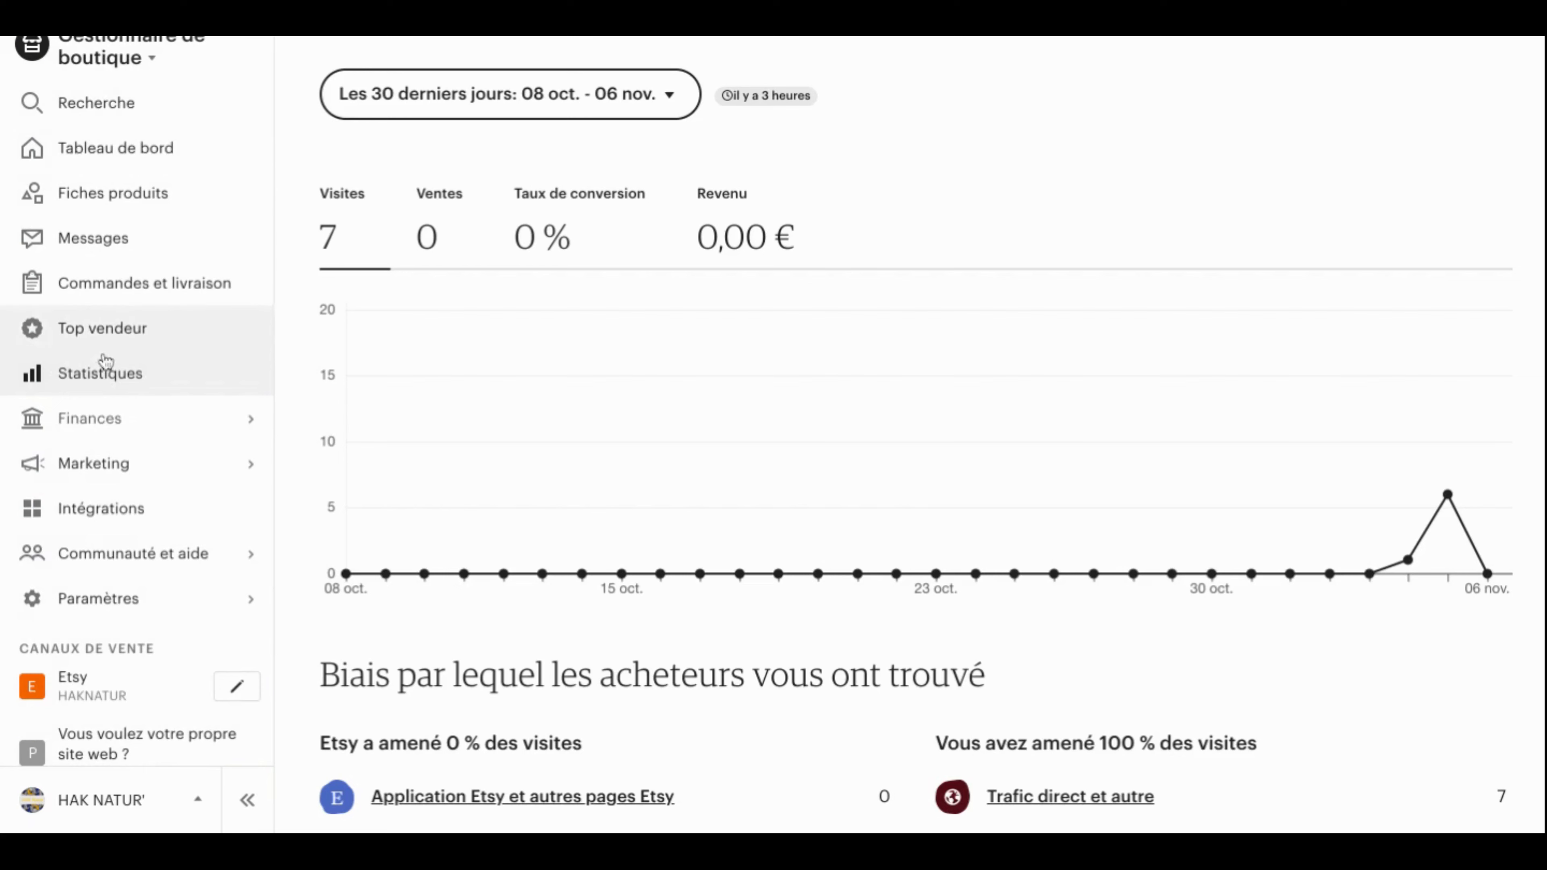
click(108, 467)
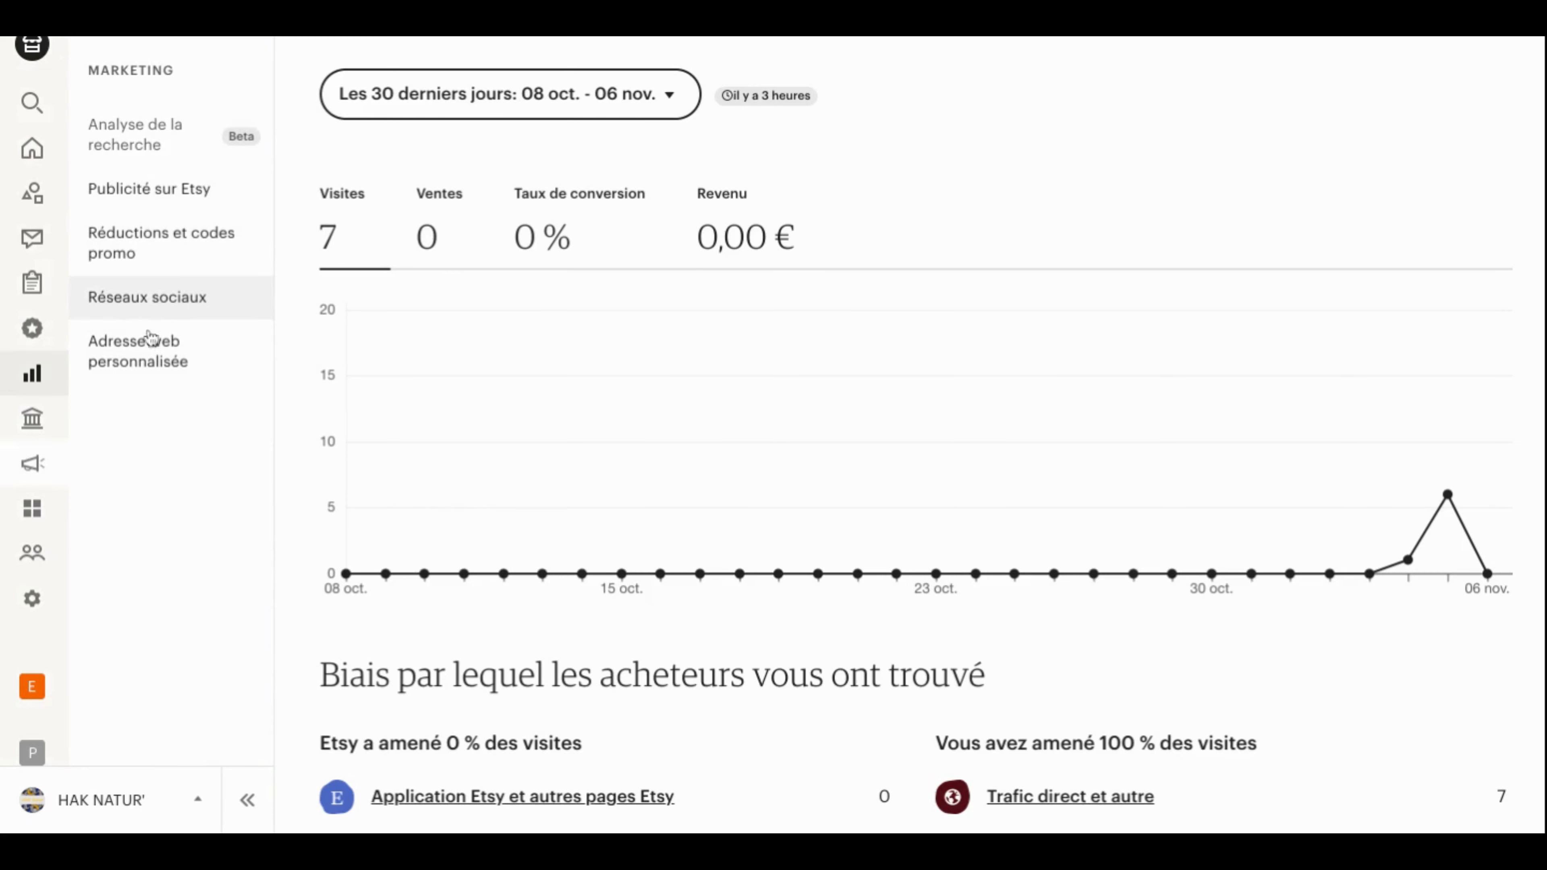
mouse_move(5, 427)
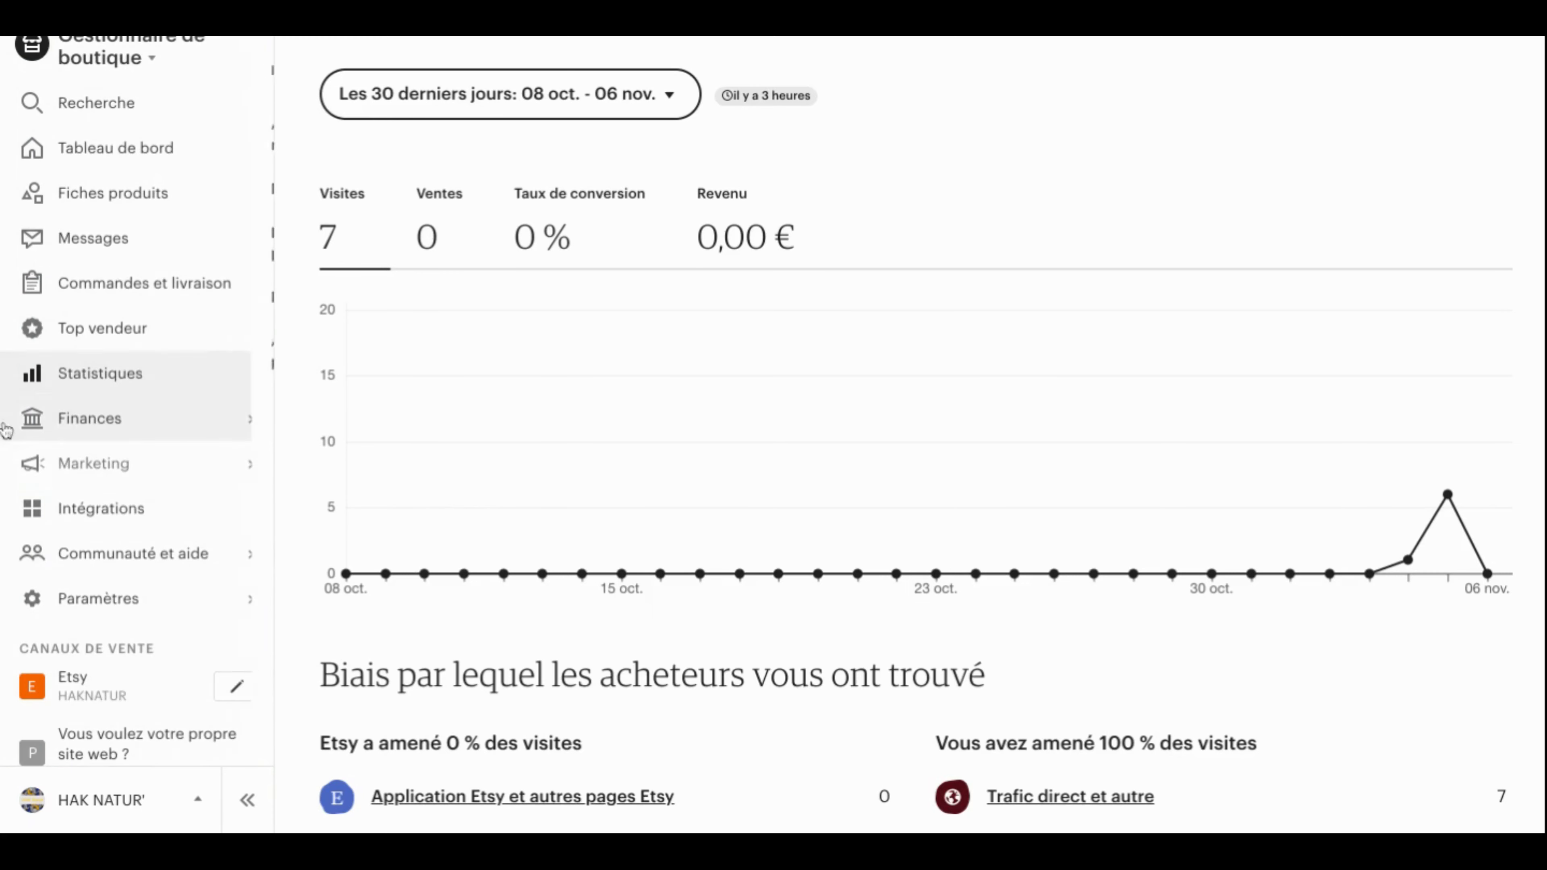
Step: Open Intégrations and review the third-party apps for shop promotion, product listings, accounting and taxes, and stock and statistics
click(82, 517)
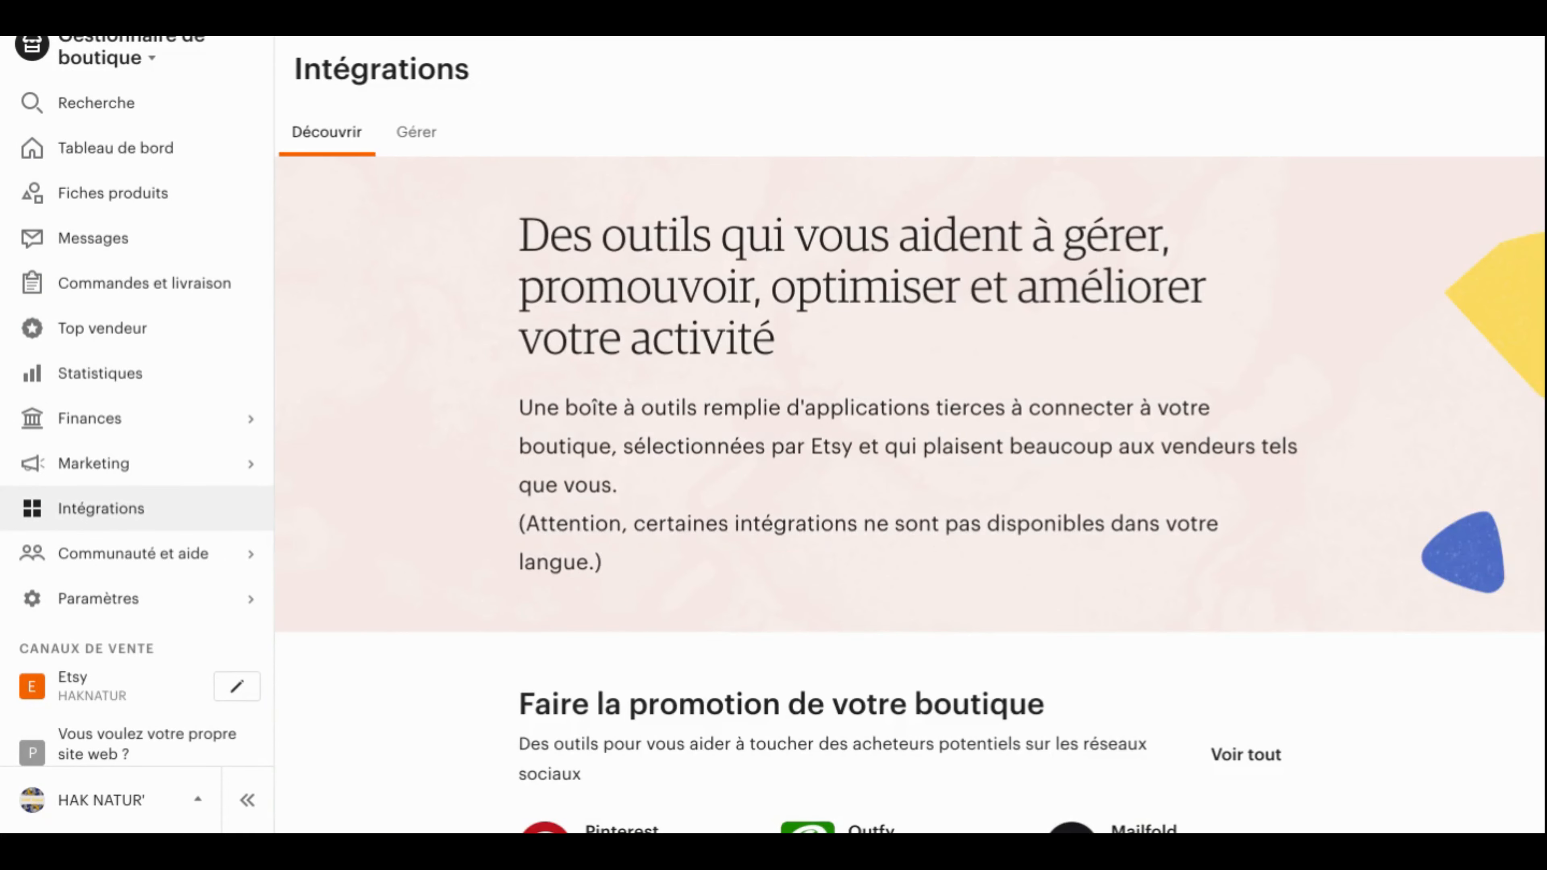
scroll(327, 544, down, 5)
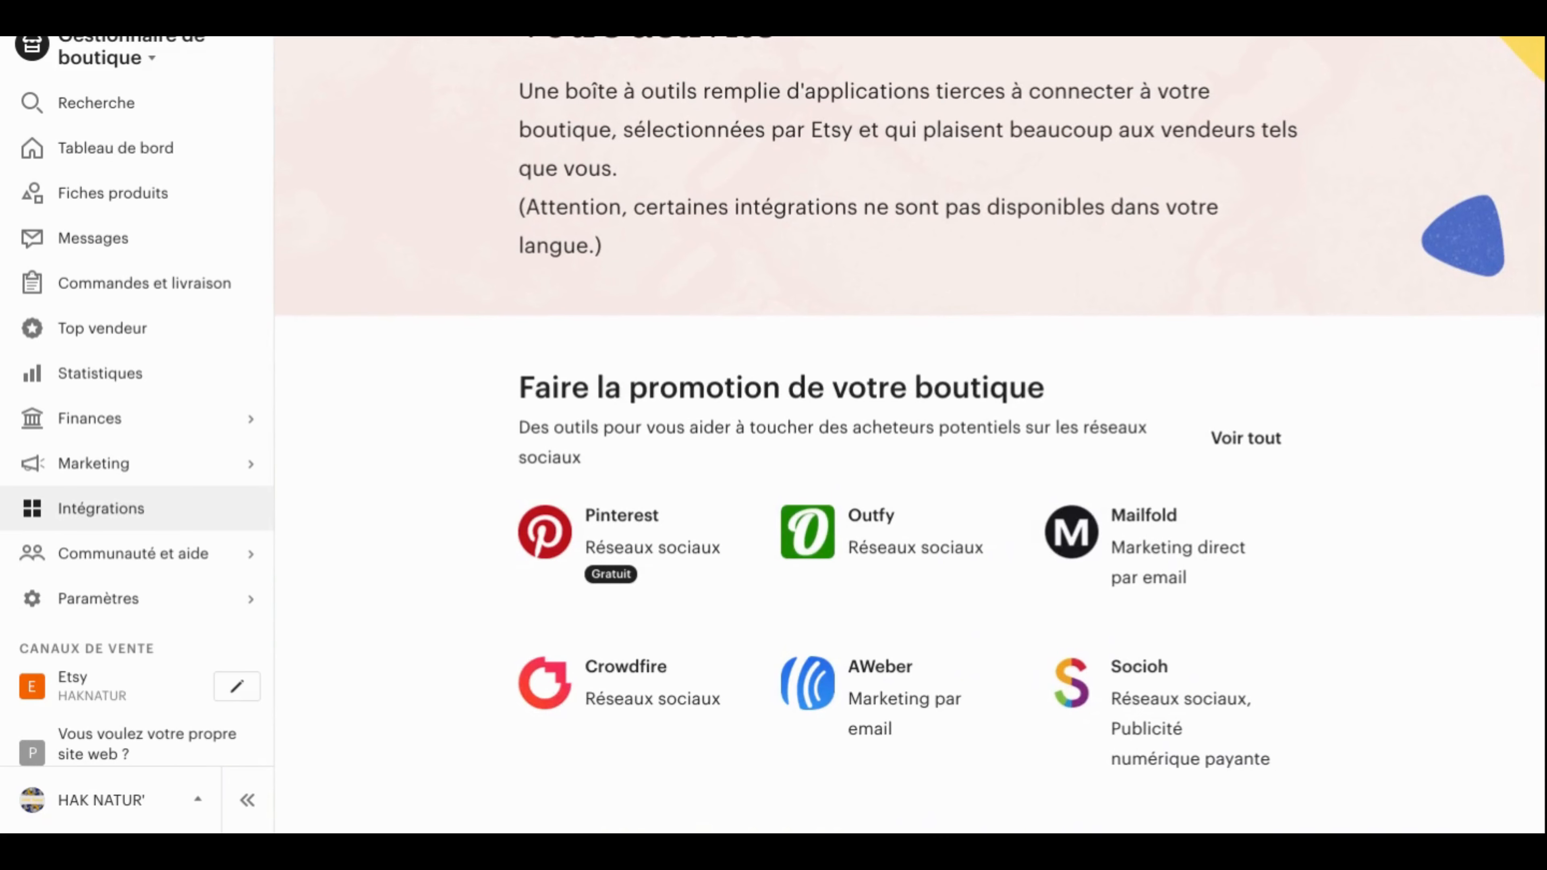
scroll(491, 577, up, 2)
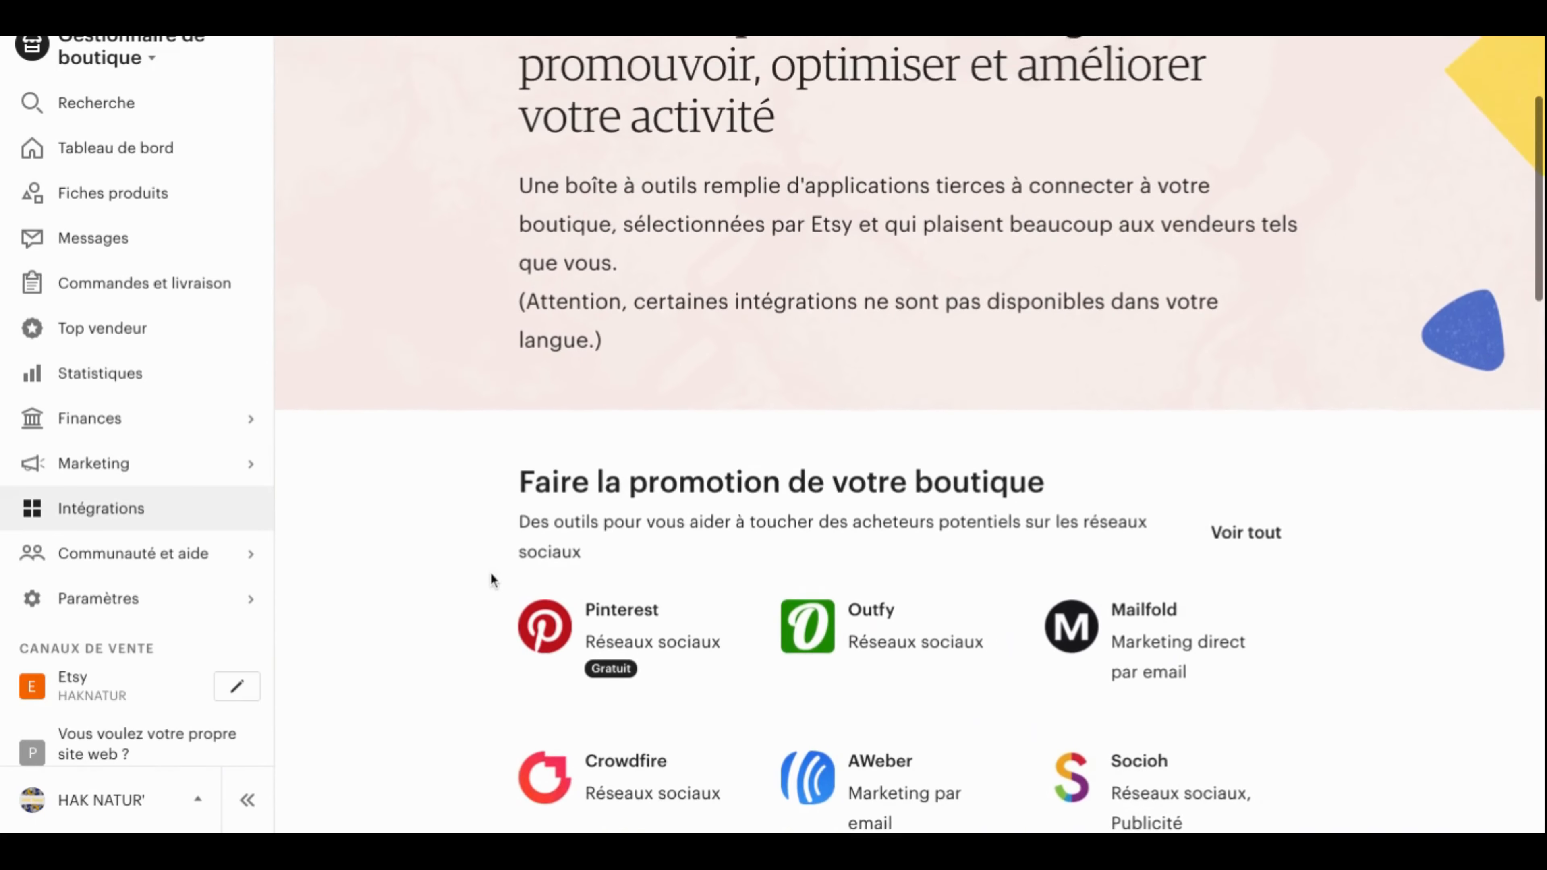
scroll(491, 573, down, 3)
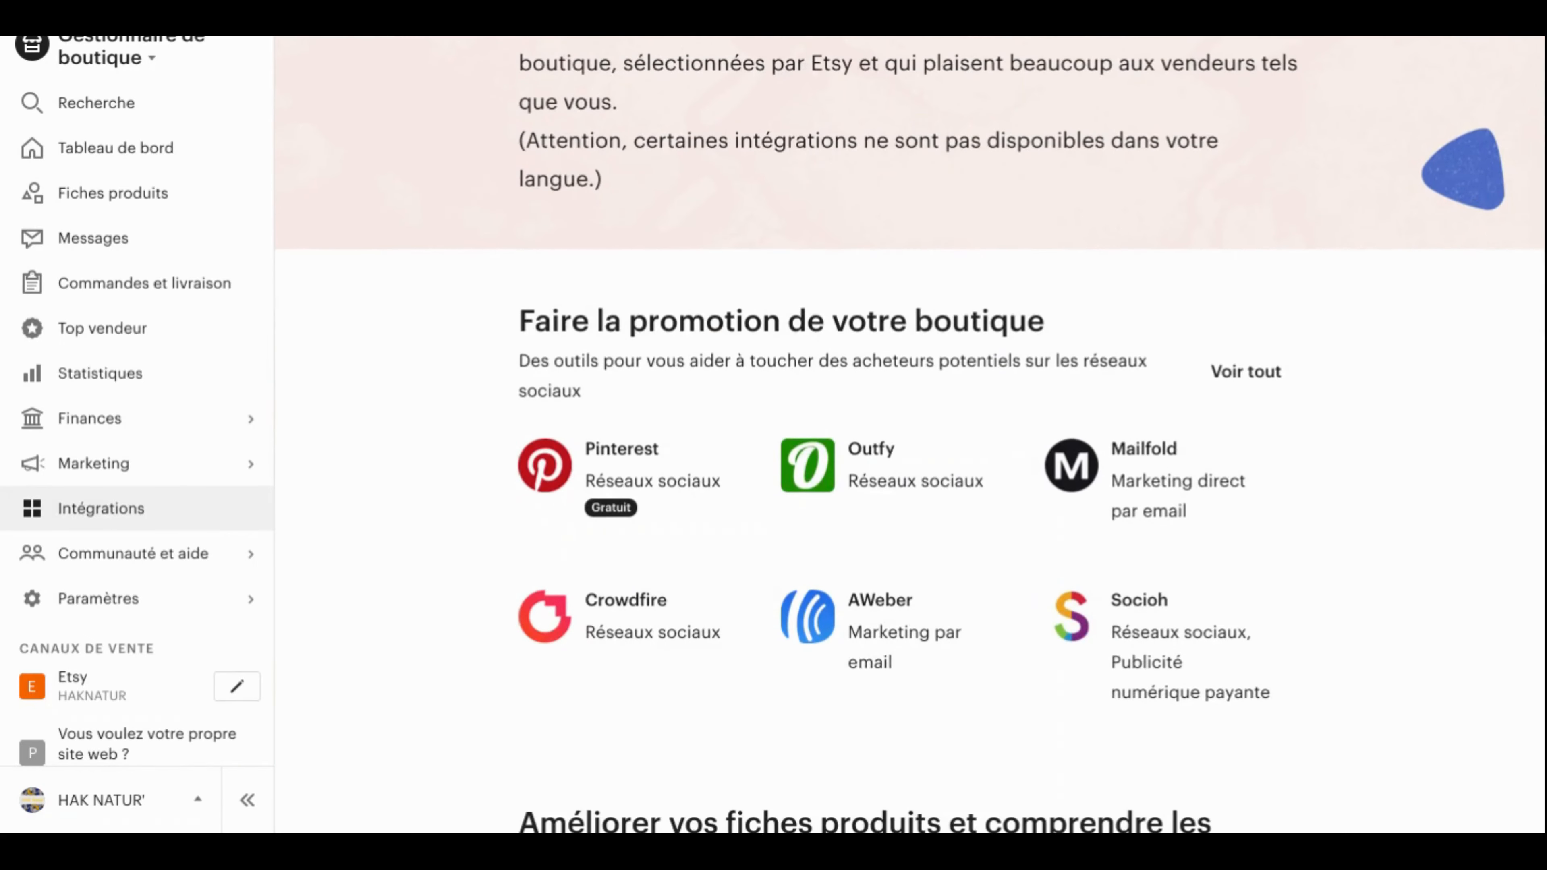
scroll(910, 429, down, 3)
scroll(910, 429, down, 6)
scroll(910, 429, down, 9)
scroll(910, 429, down, 7)
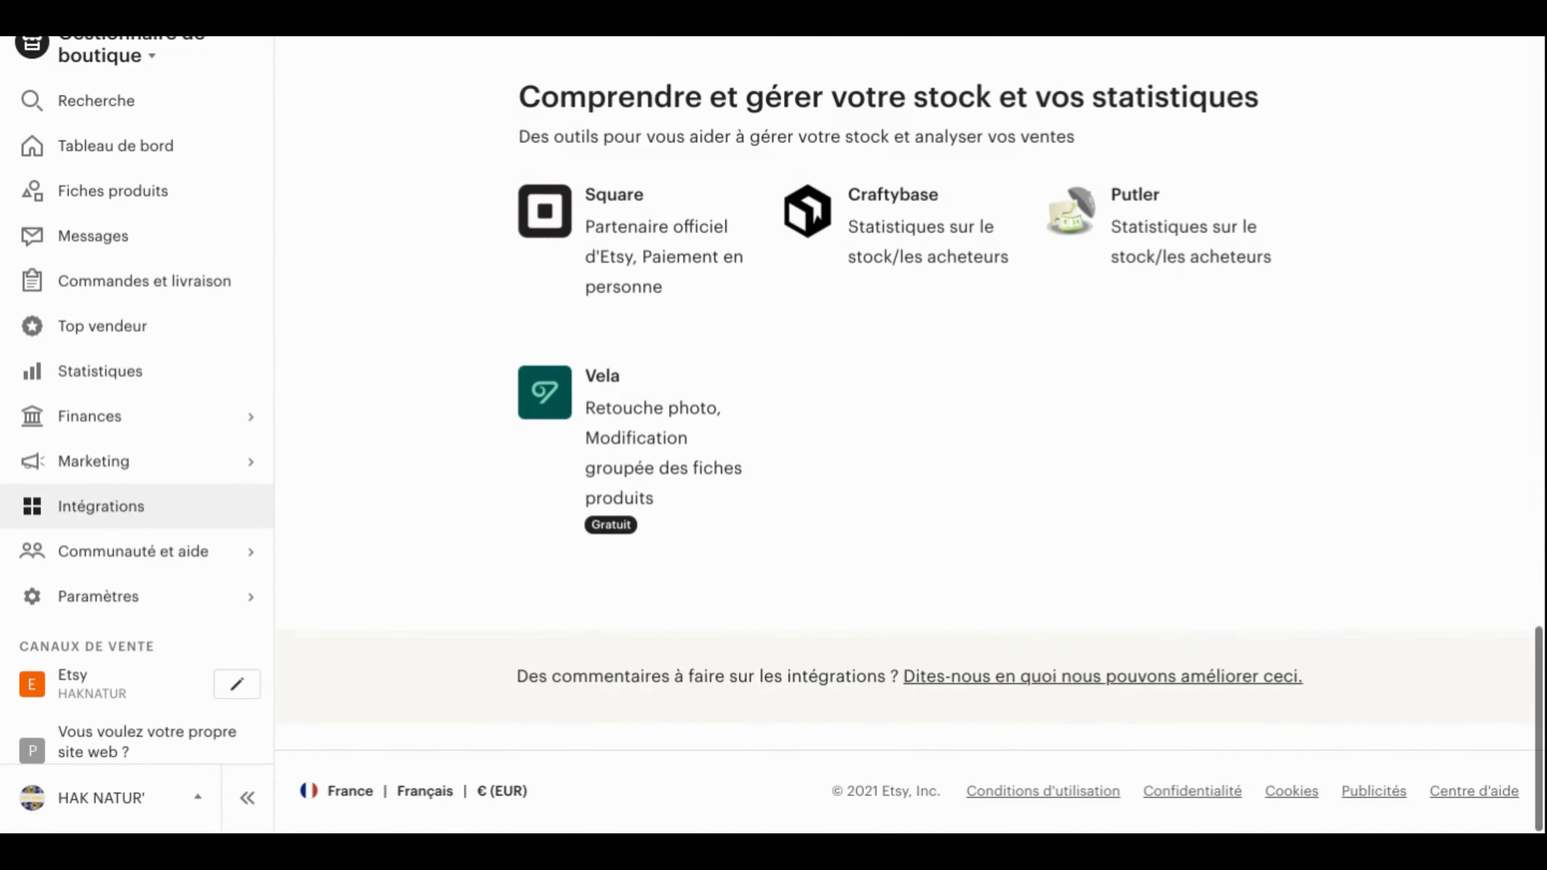
scroll(461, 517, up, 8)
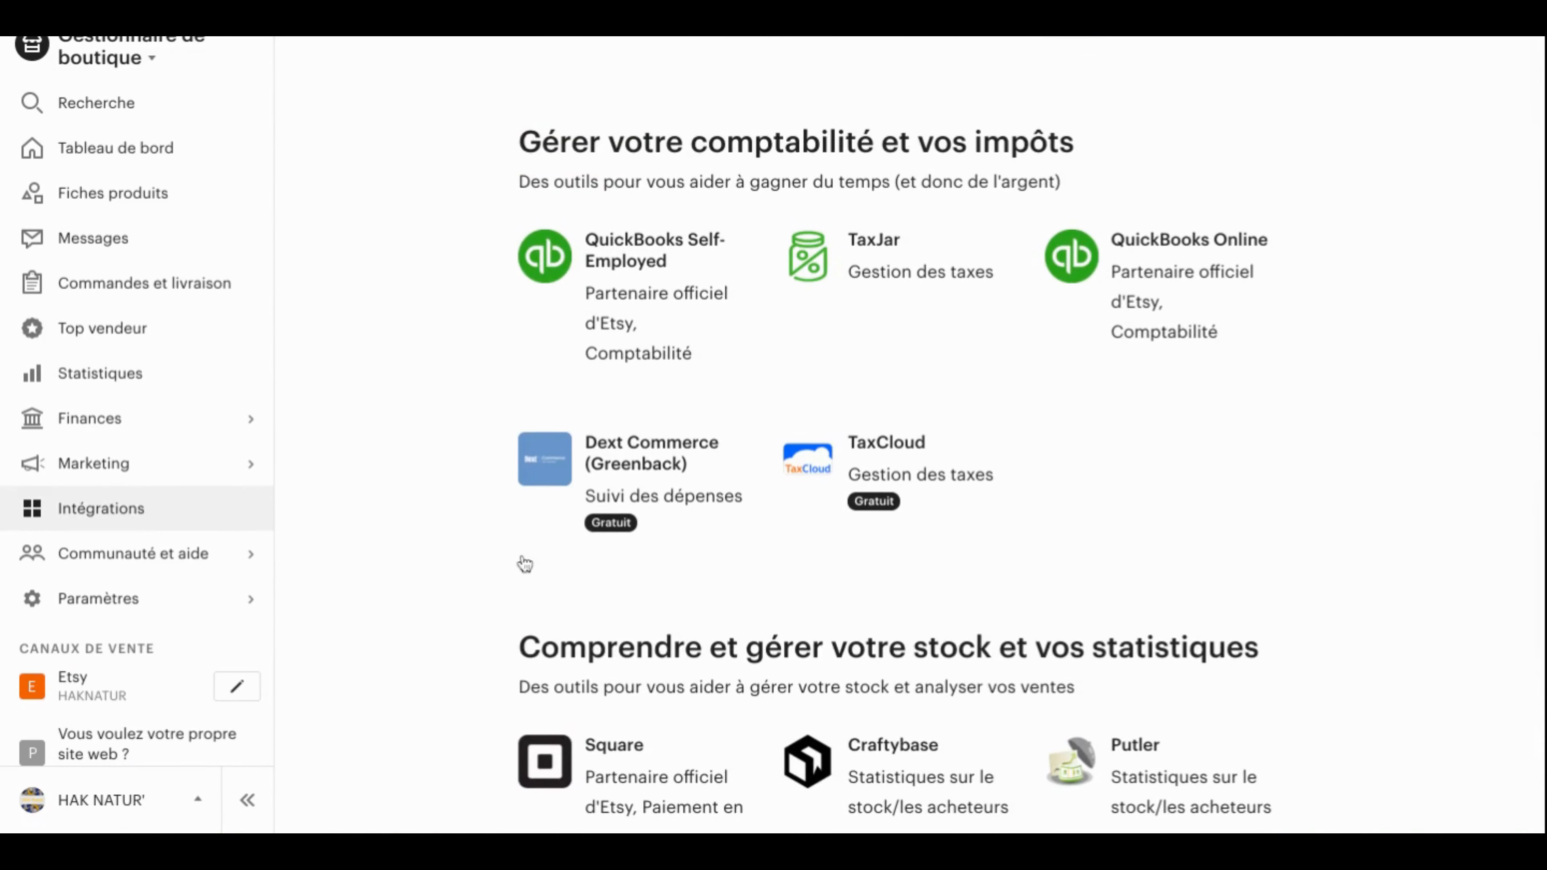
scroll(487, 478, up, 2)
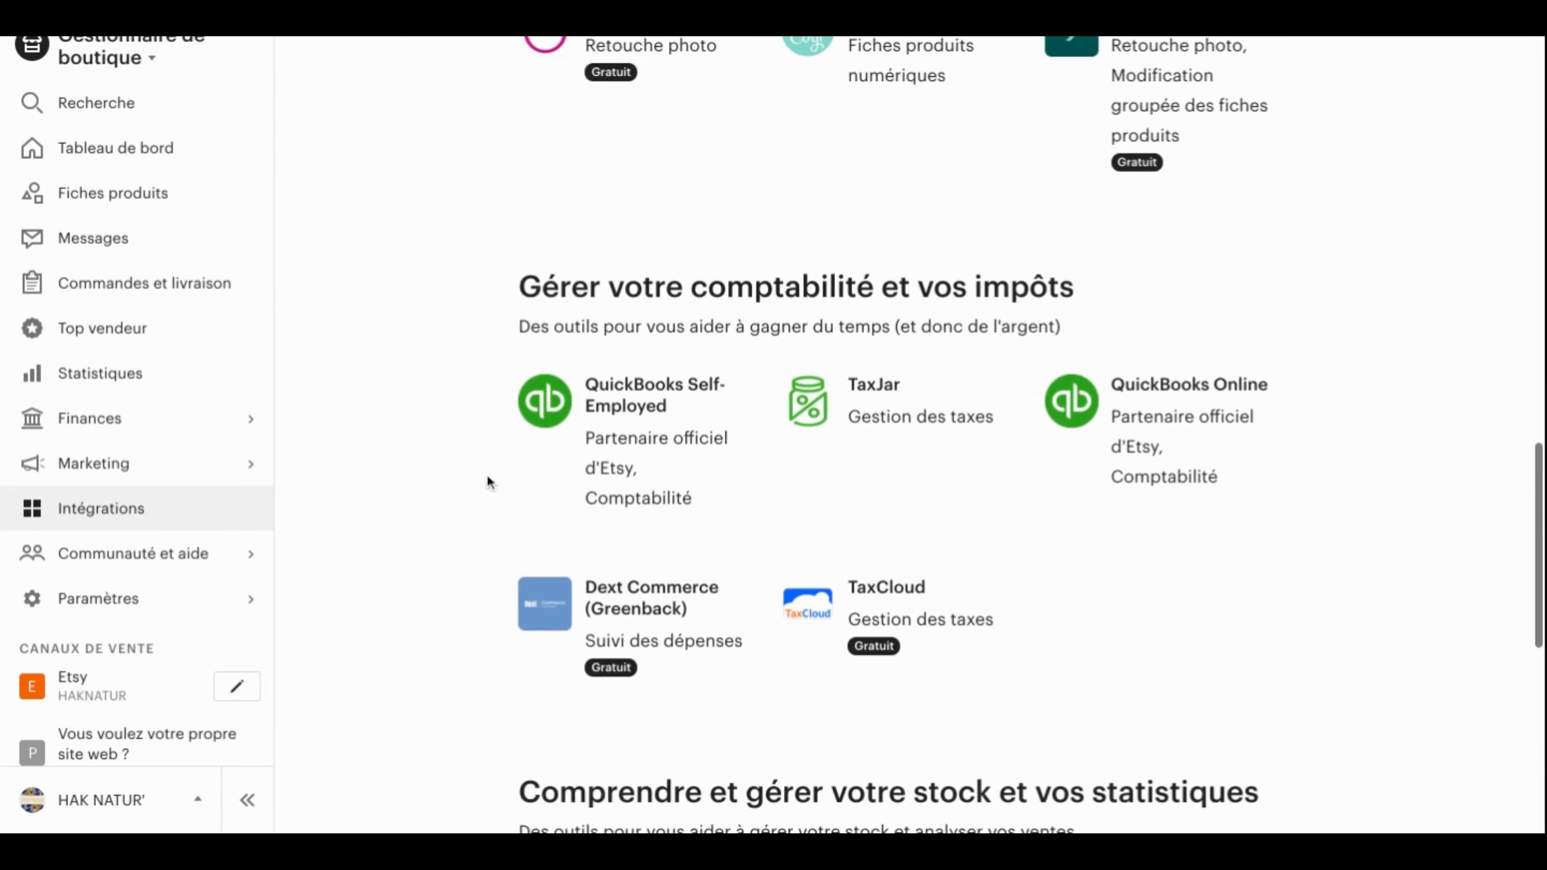
Step: Look over the pages offered under Communauté et aide and Paramètres, including the delivery settings
click(179, 565)
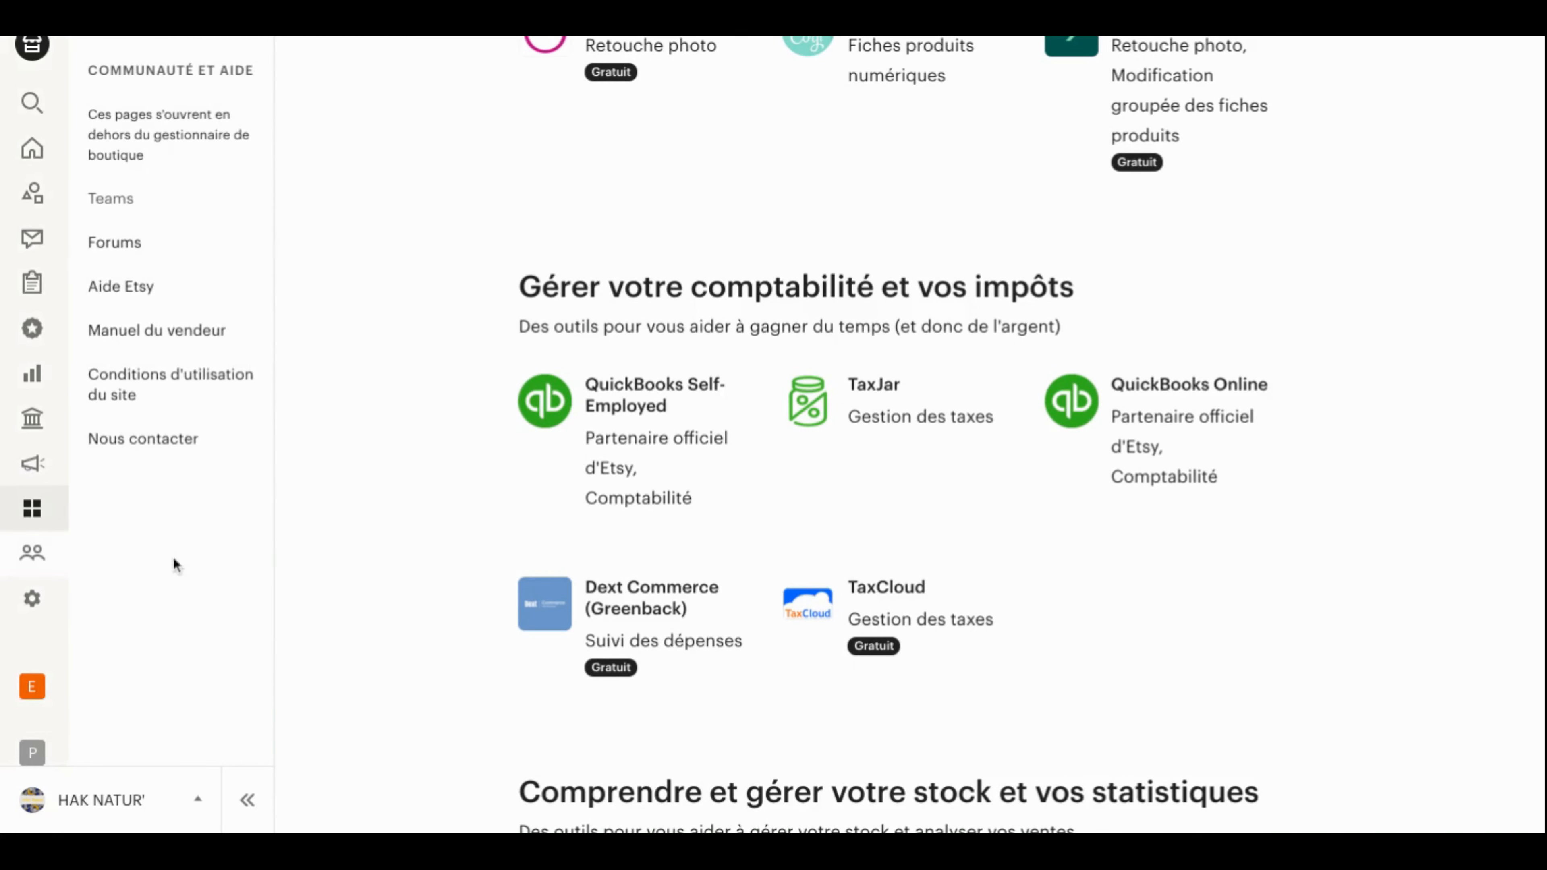
mouse_move(43, 512)
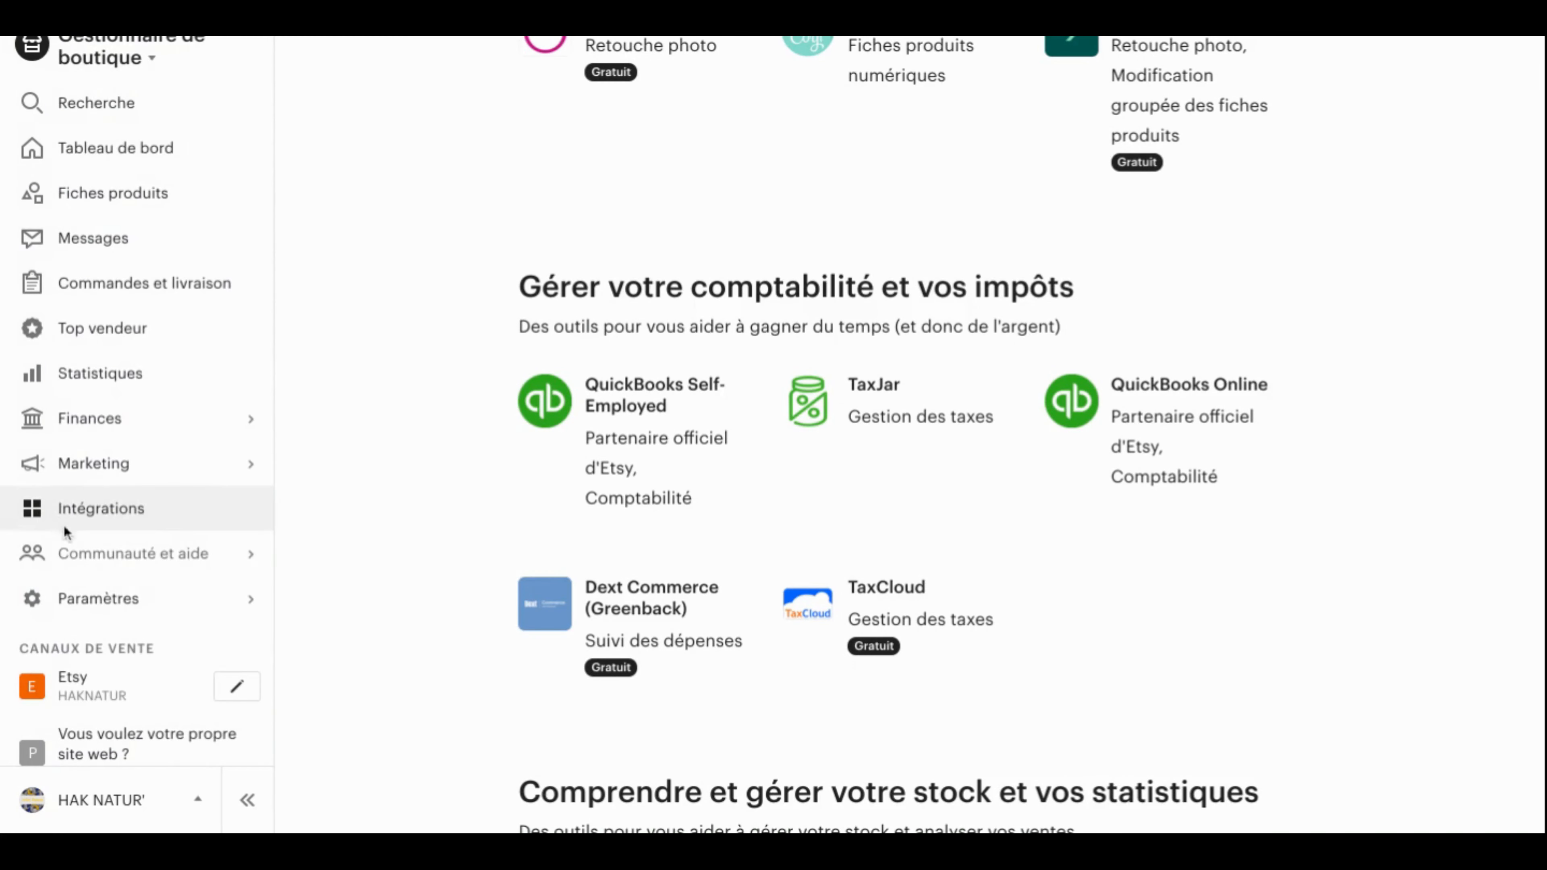
click(77, 606)
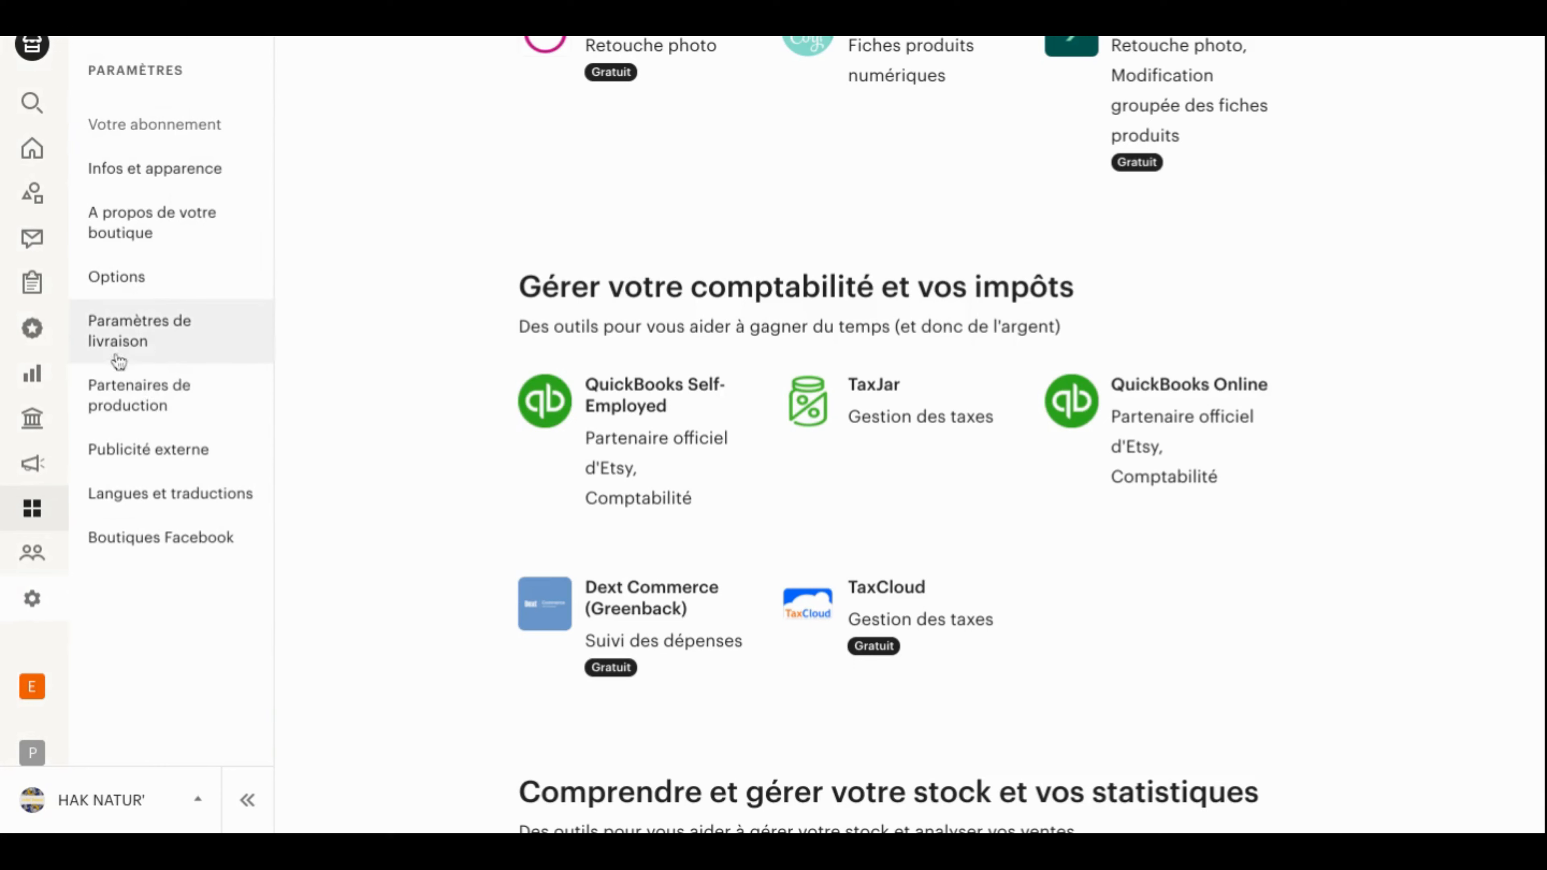
mouse_move(44, 338)
Step: Review the public HAKNATUR shop page, from the banner and shop name through the articles to the sales conditions and accepted payment methods
scroll(64, 505, down, 1)
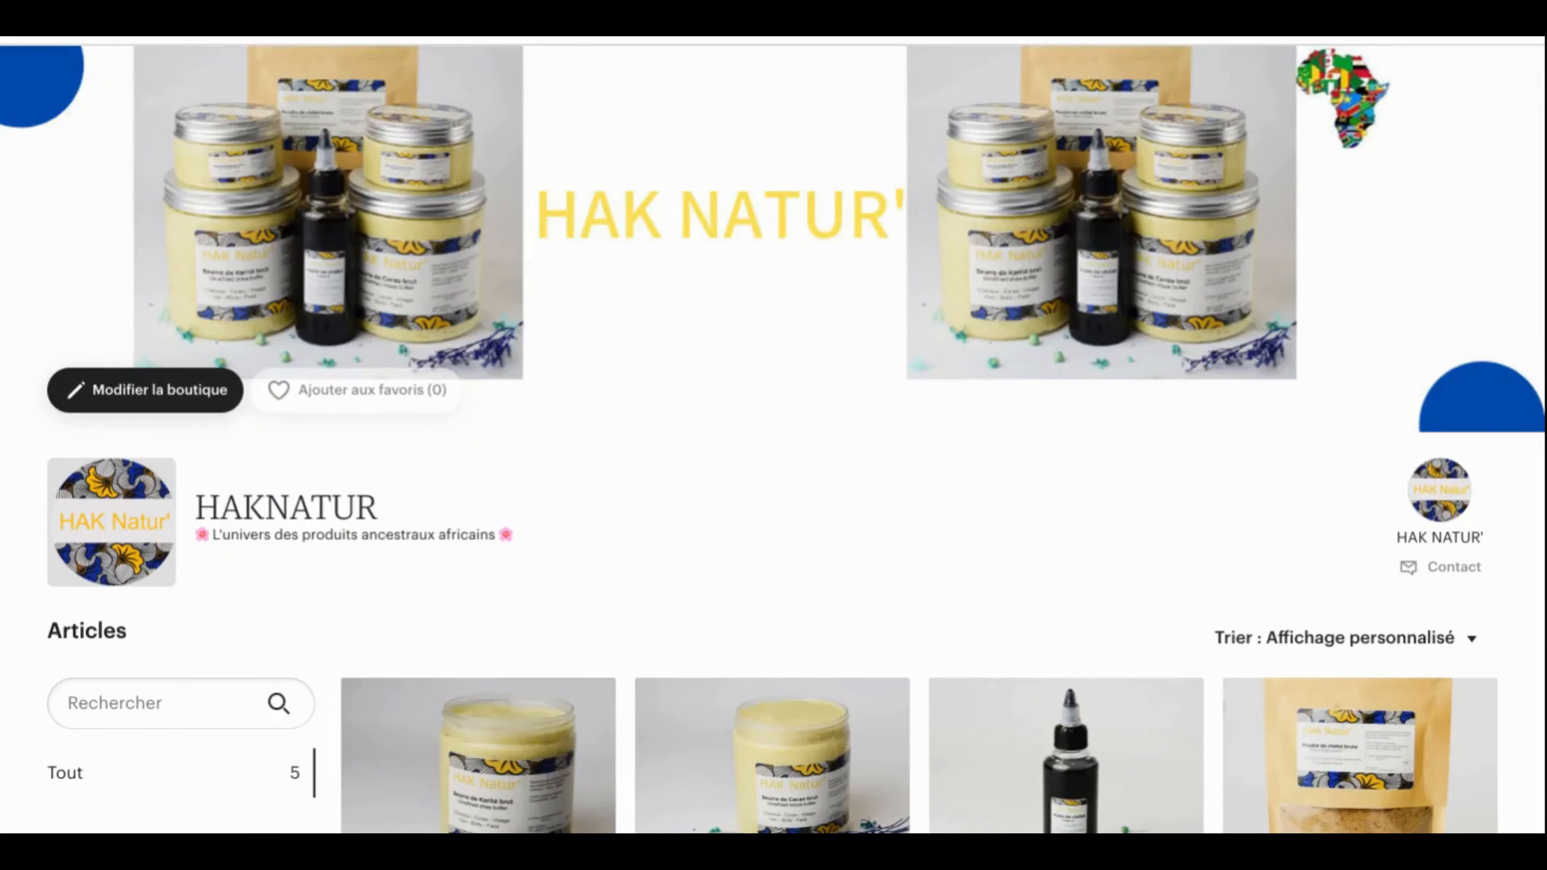
scroll(774, 435, down, 3)
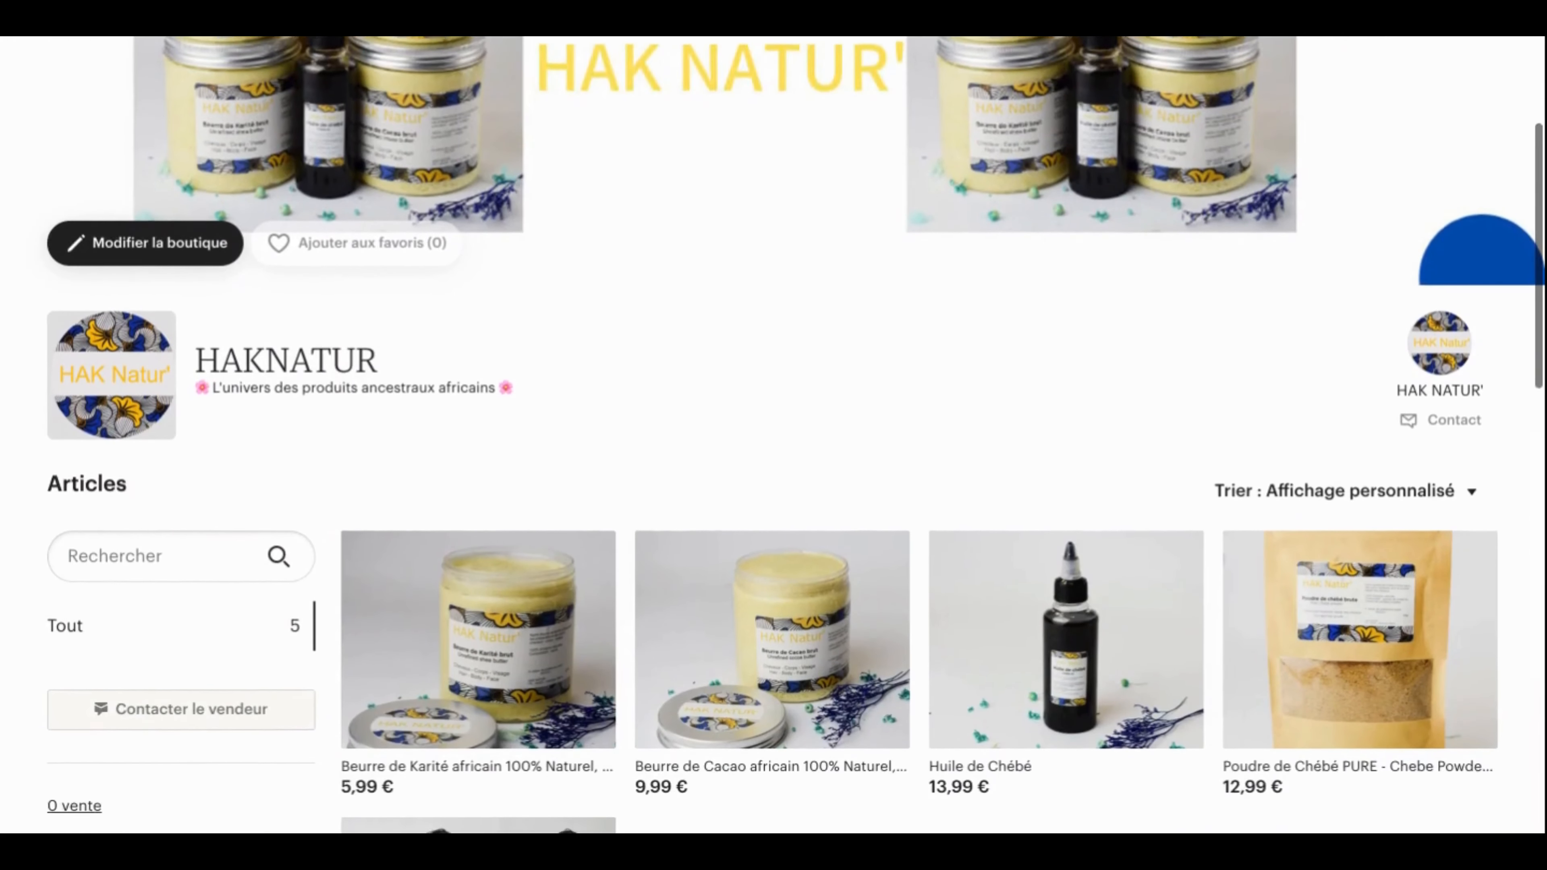
scroll(1066, 434, down, 4)
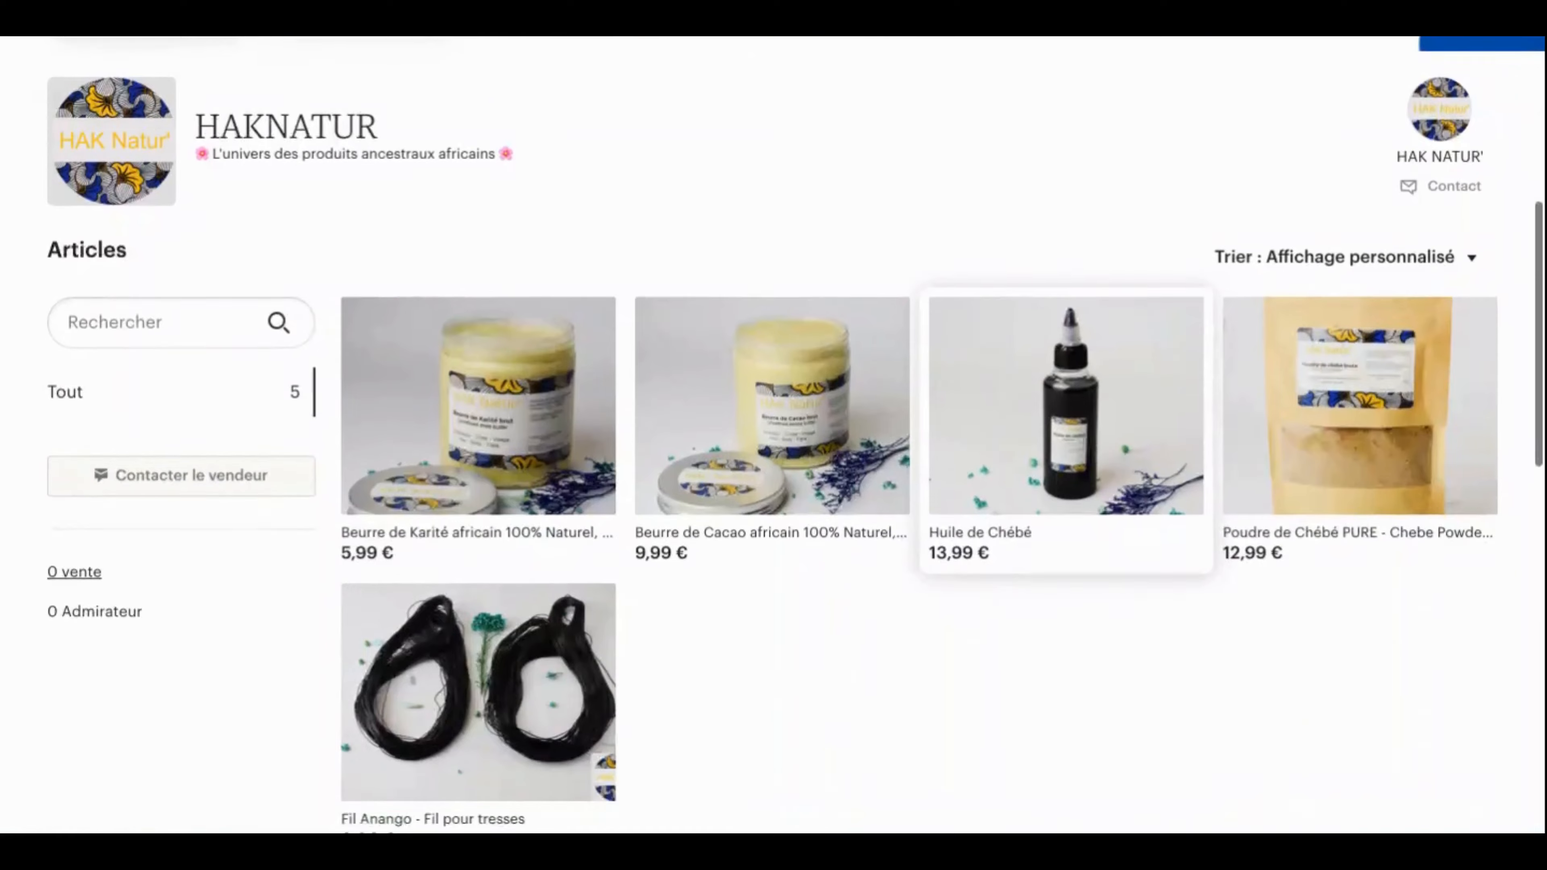
scroll(1066, 426, down, 5)
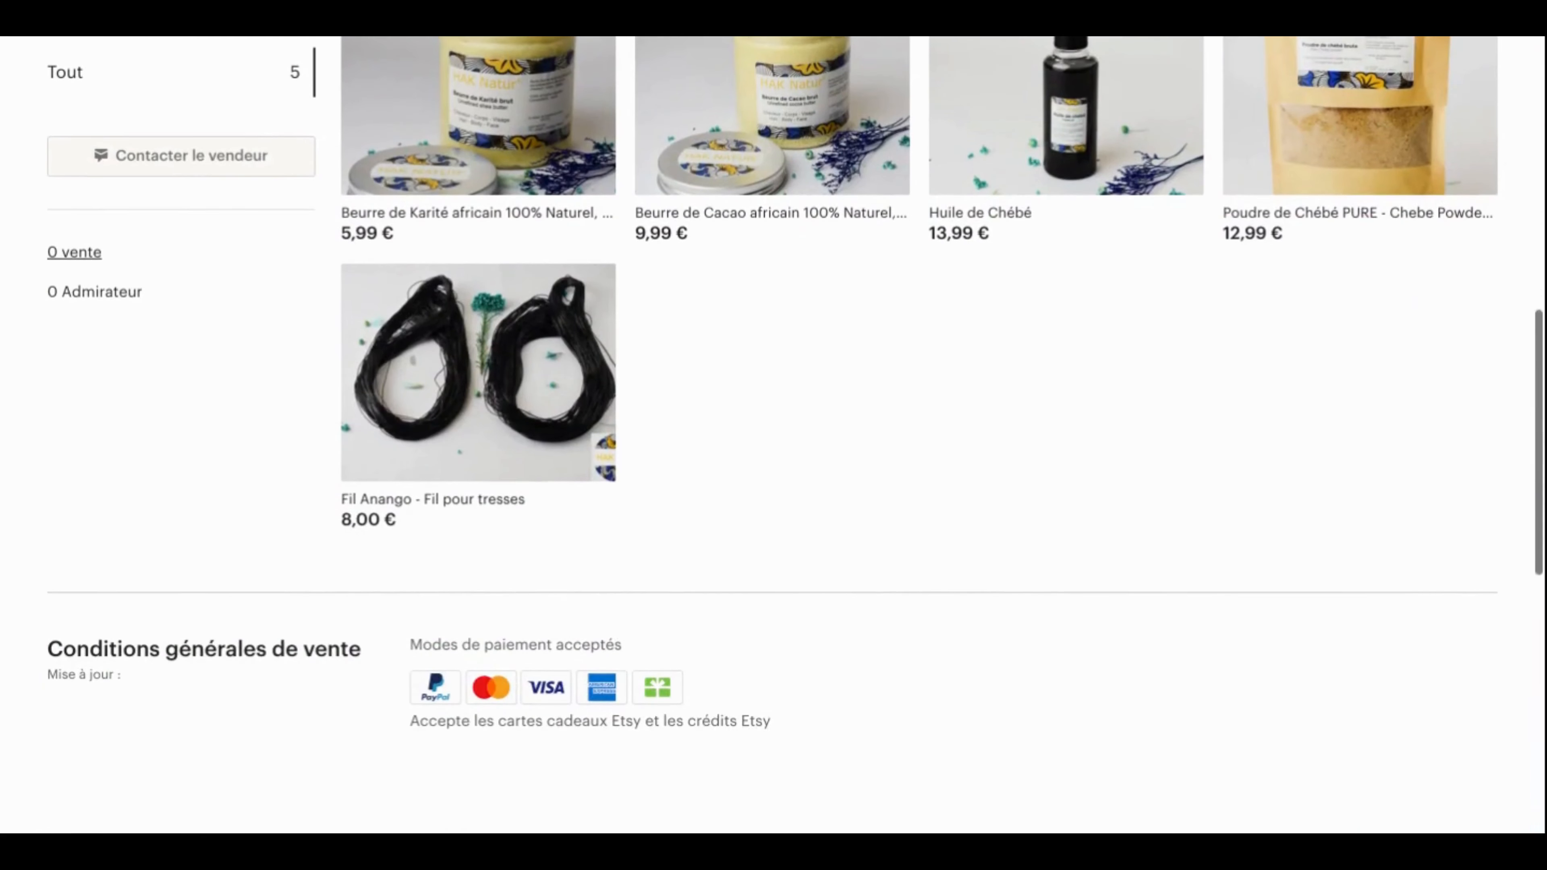
scroll(774, 435, down, 4)
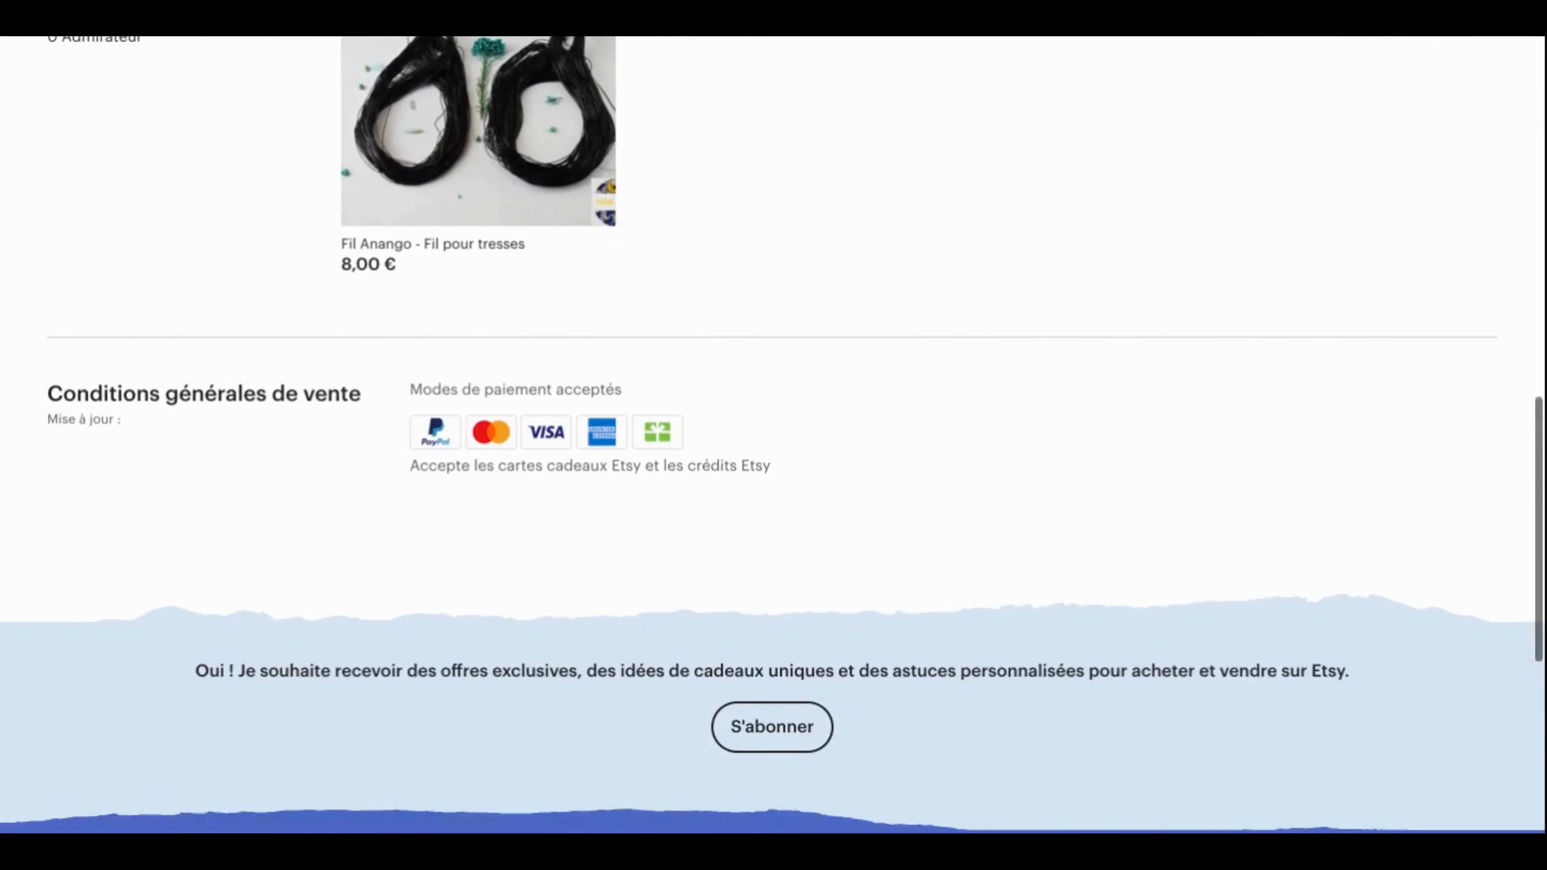
scroll(773, 435, down, 3)
scroll(773, 435, down, 6)
scroll(773, 435, up, 9)
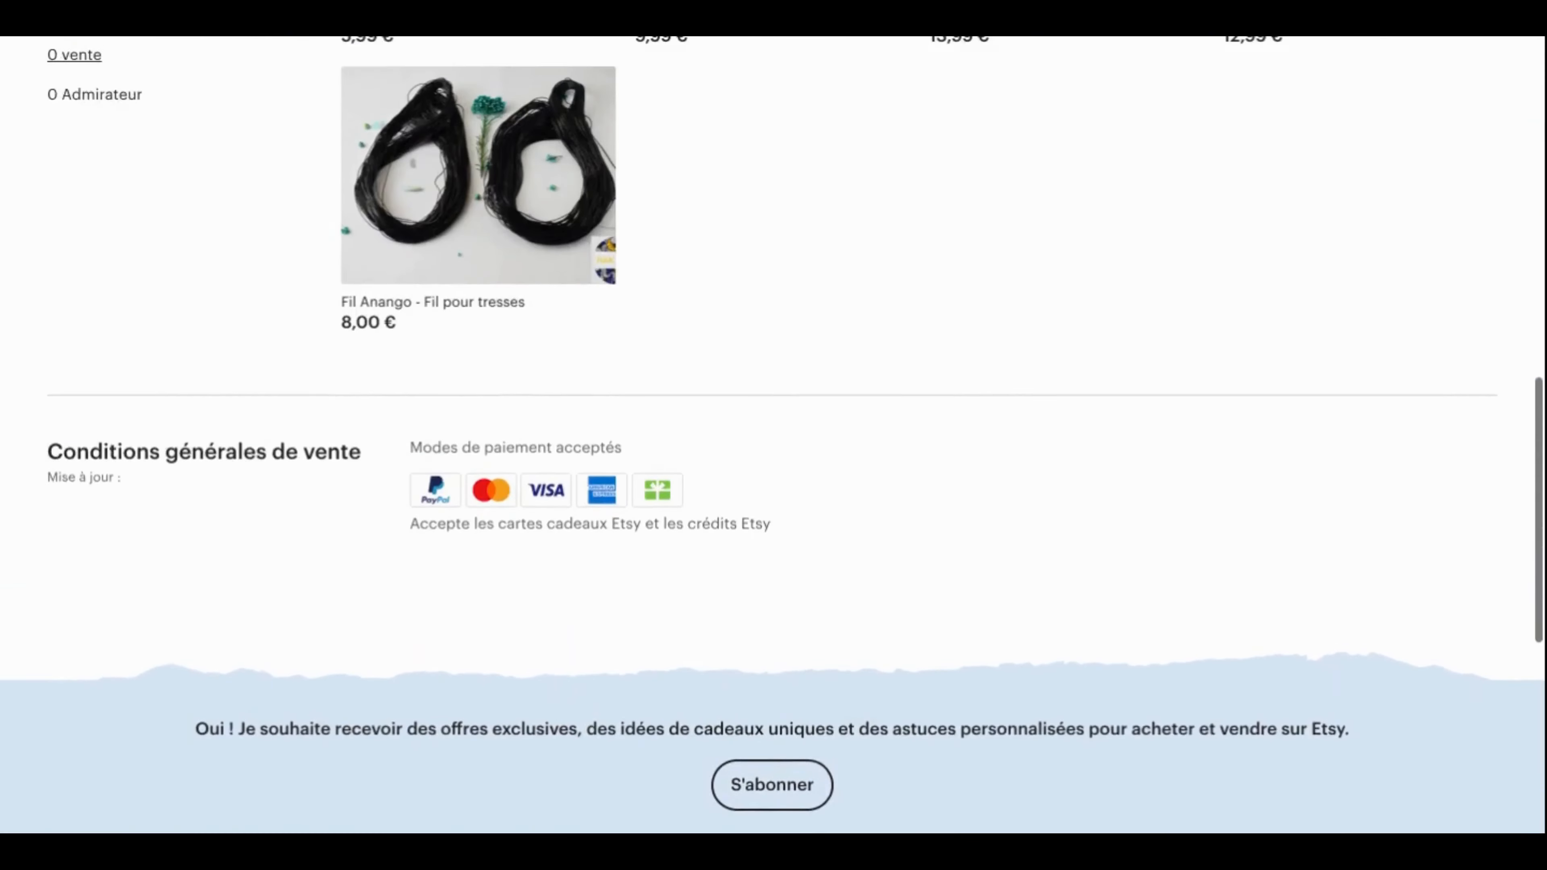
scroll(773, 435, up, 12)
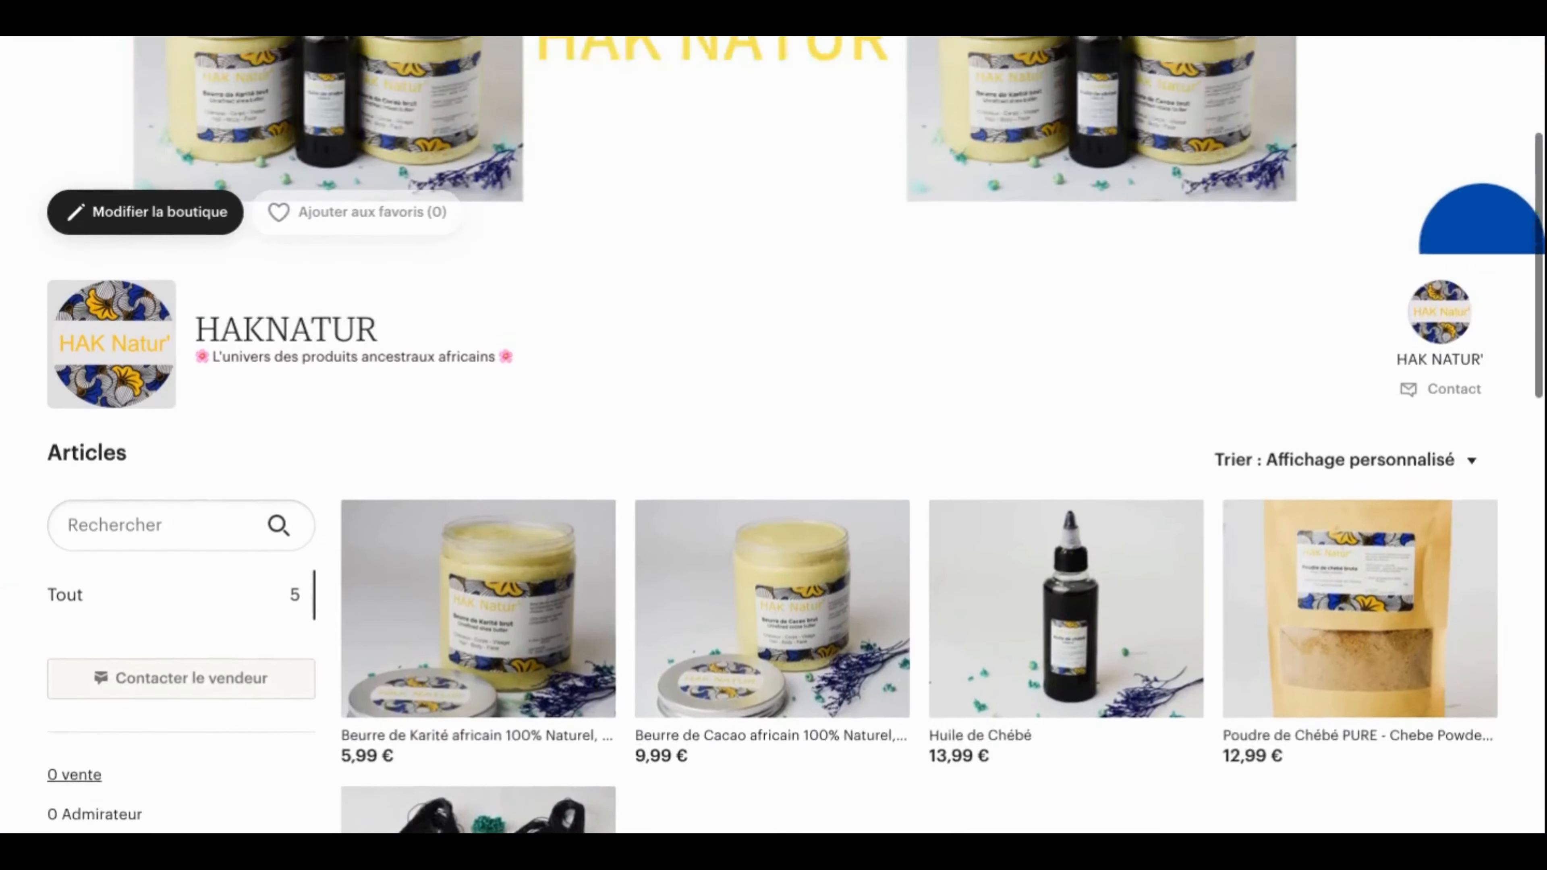
scroll(773, 435, up, 5)
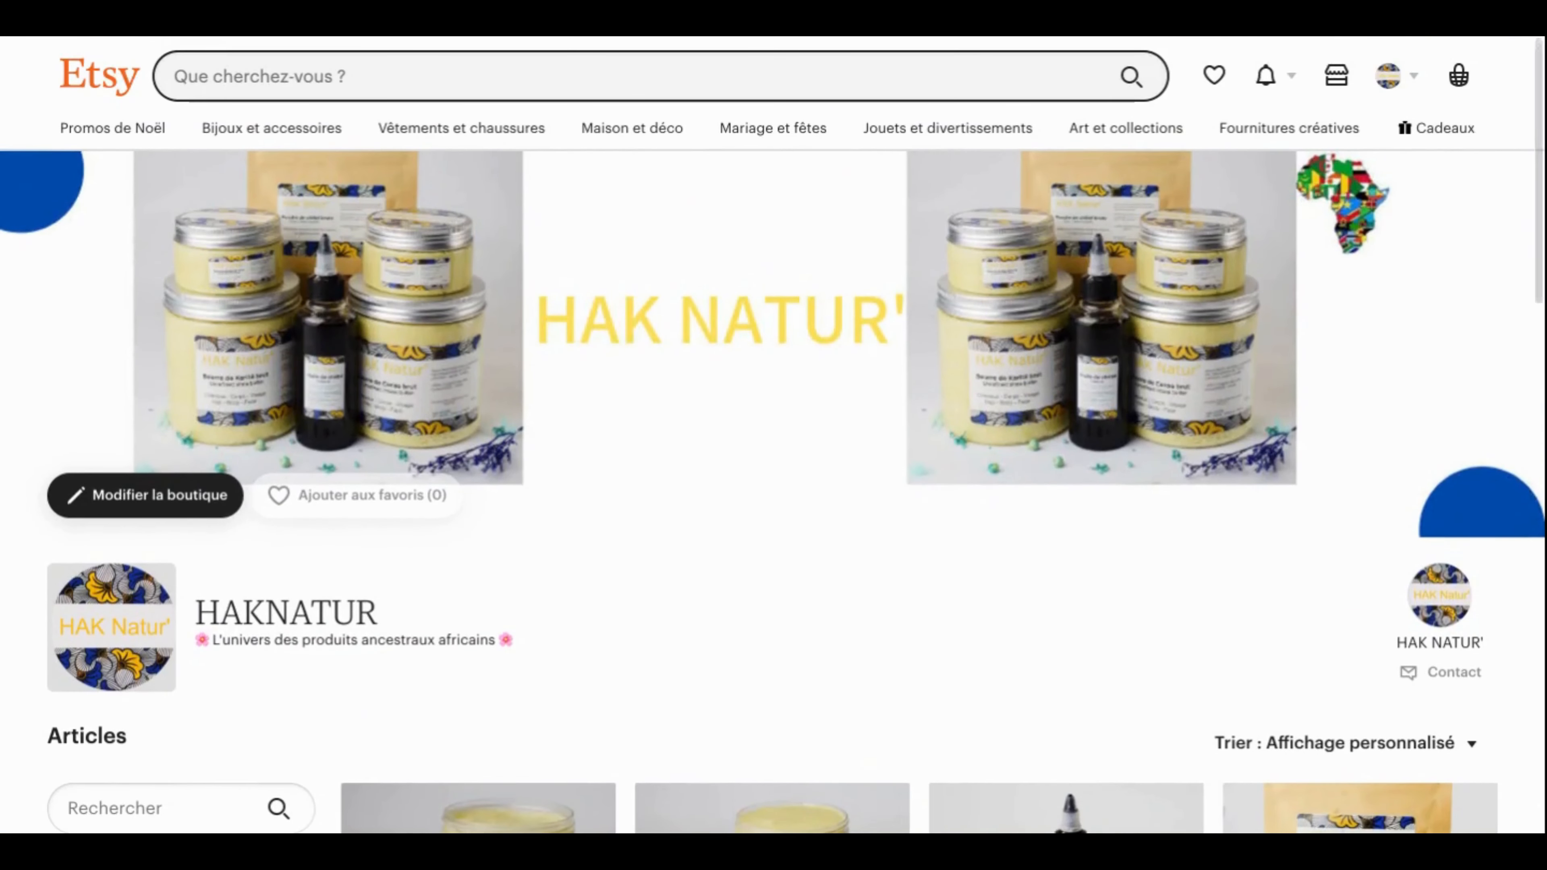